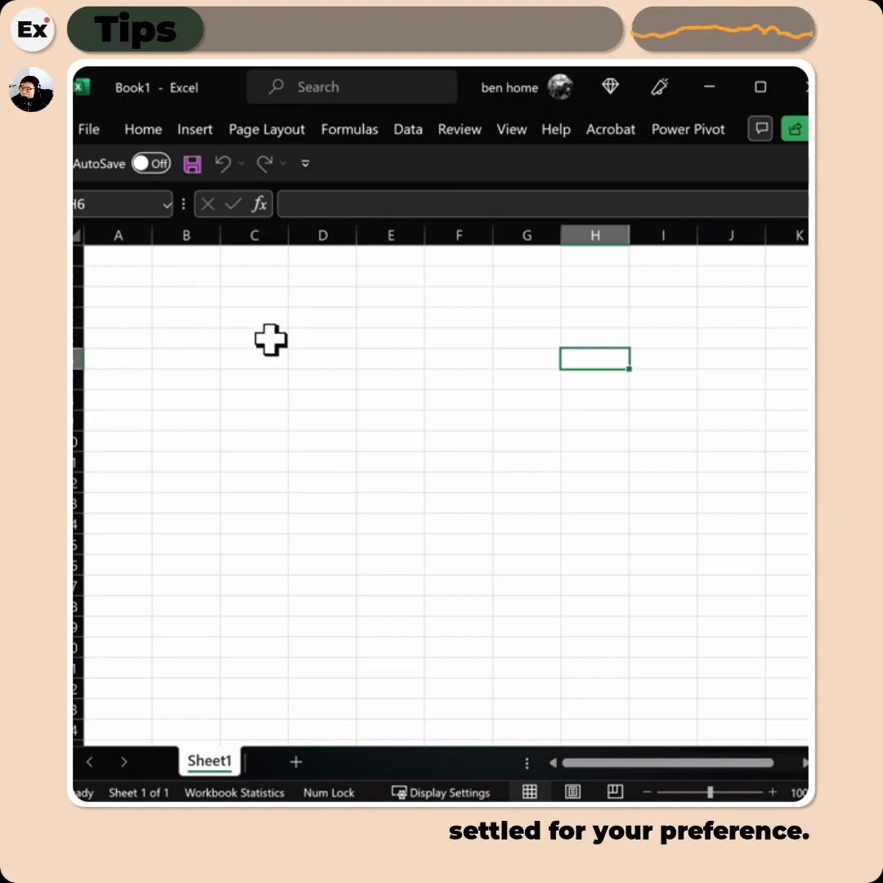
Keep the ribbon expanded on the Home commands and open the Customize the Ribbon page of Excel Options.
double_click(144, 129)
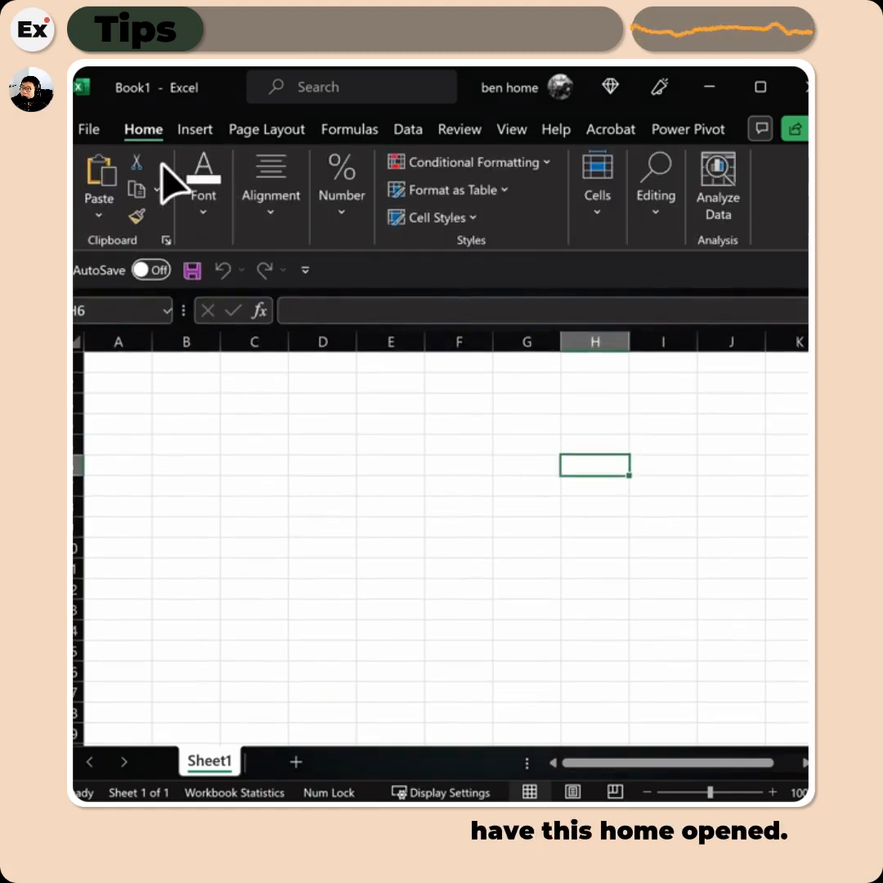
right_click(341, 219)
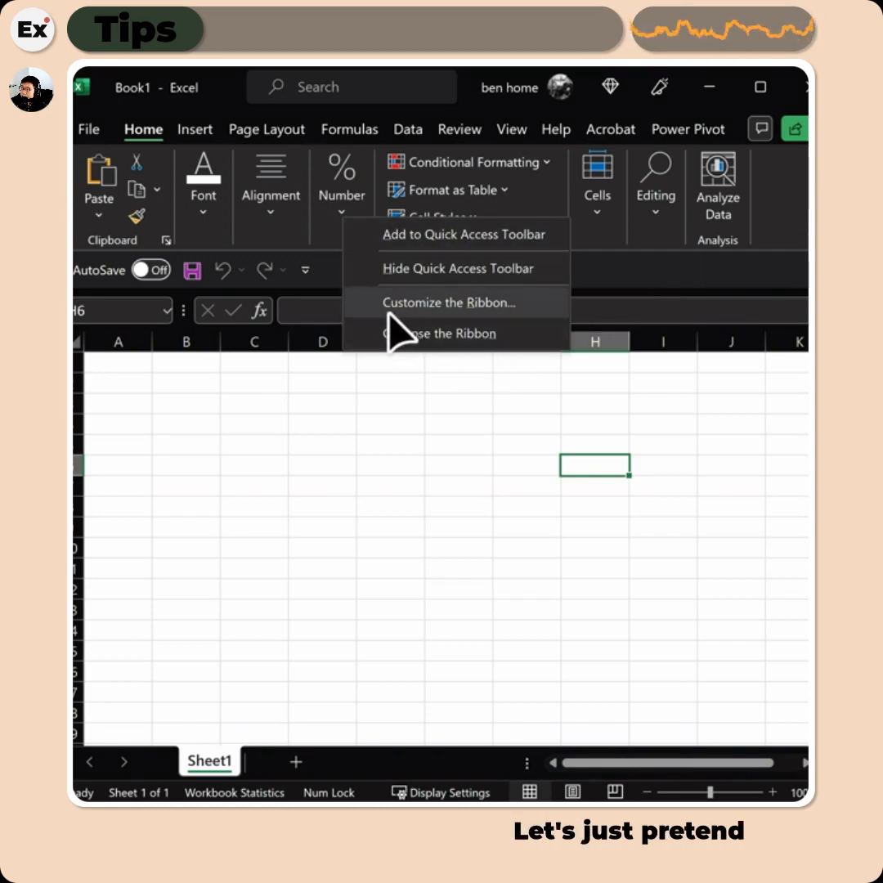
click(474, 305)
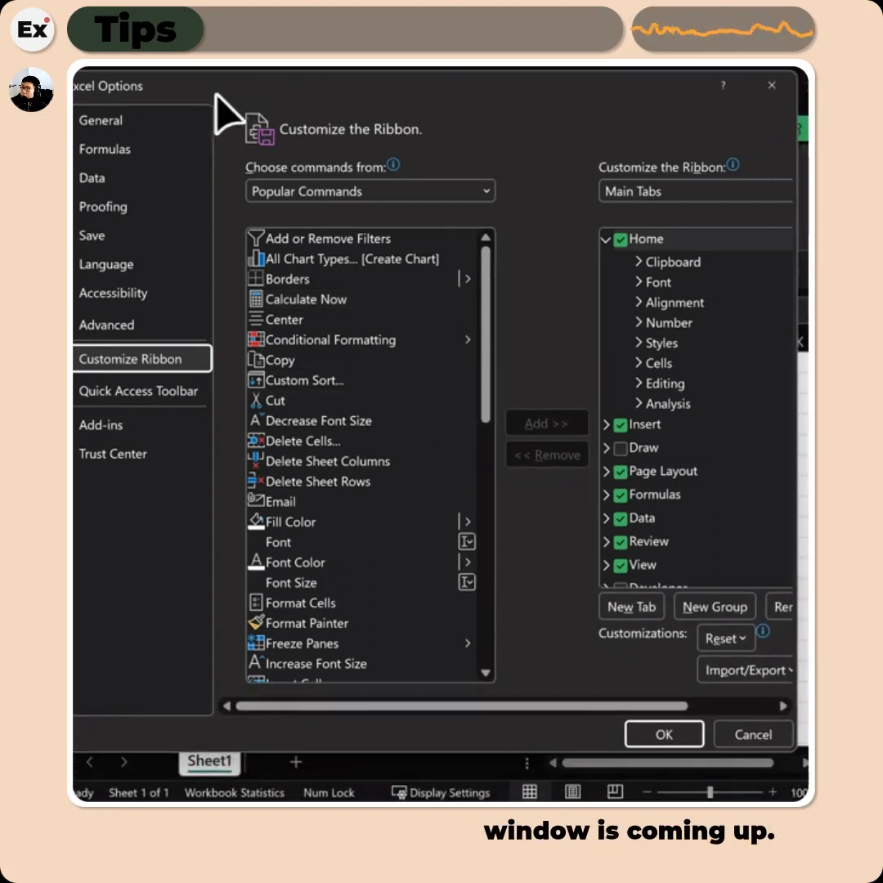
drag(79, 81, 85, 86)
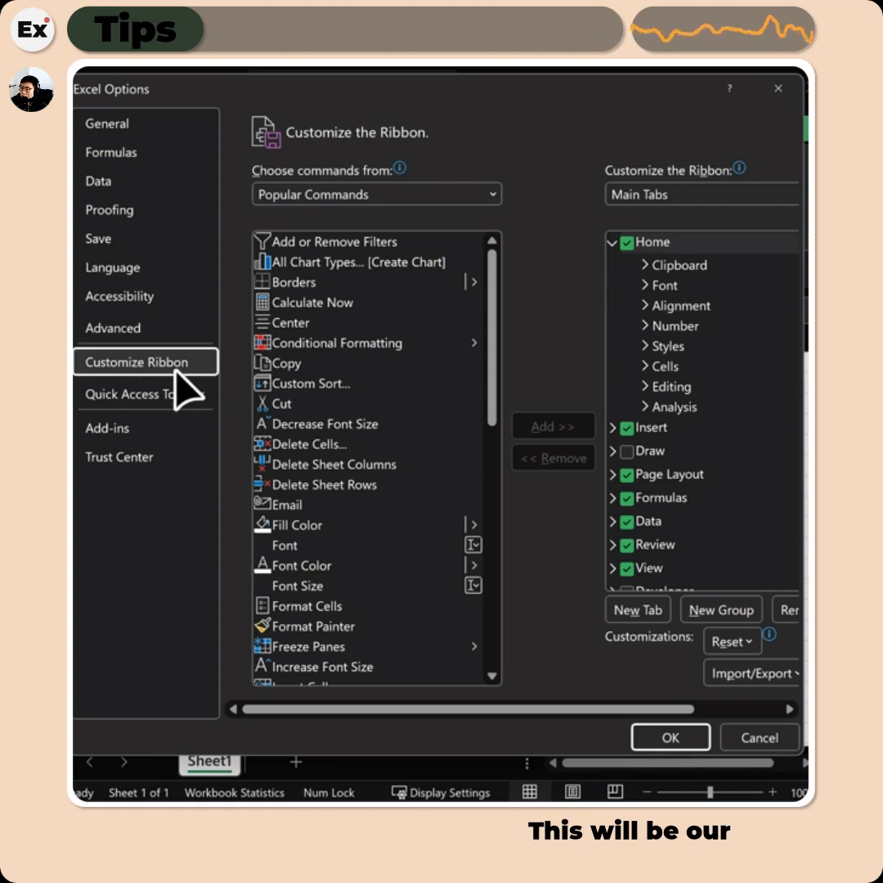
Examine the default font and font size choices for new workbooks in the General options.
click(147, 131)
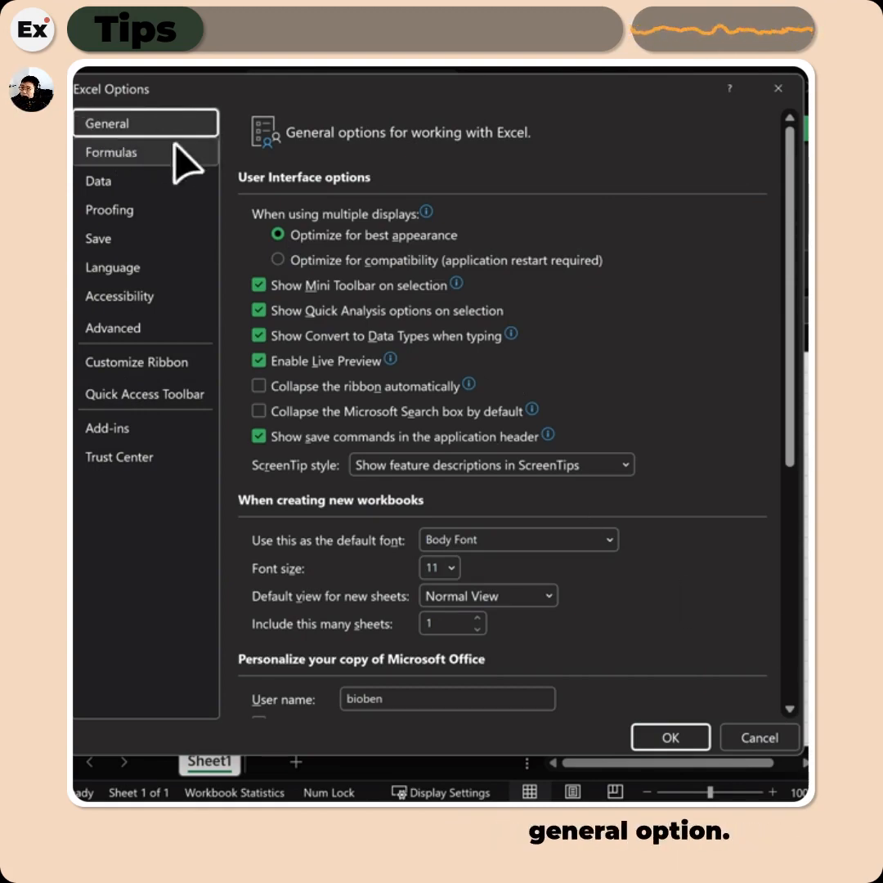
scroll(540, 445, down, 1)
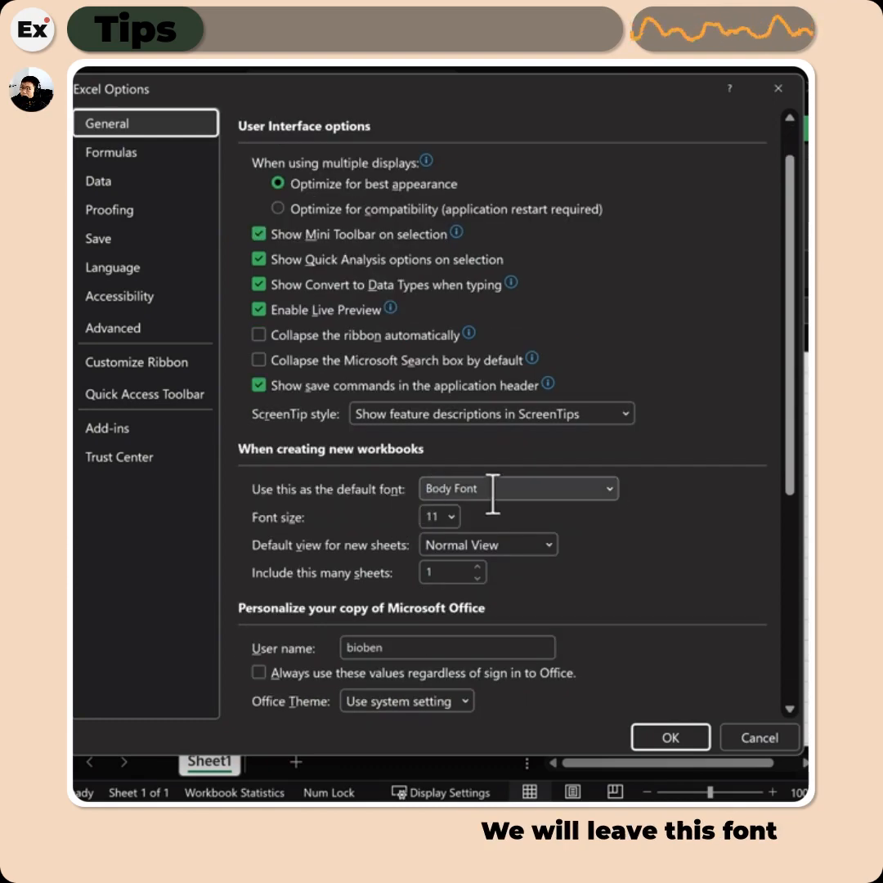
click(608, 489)
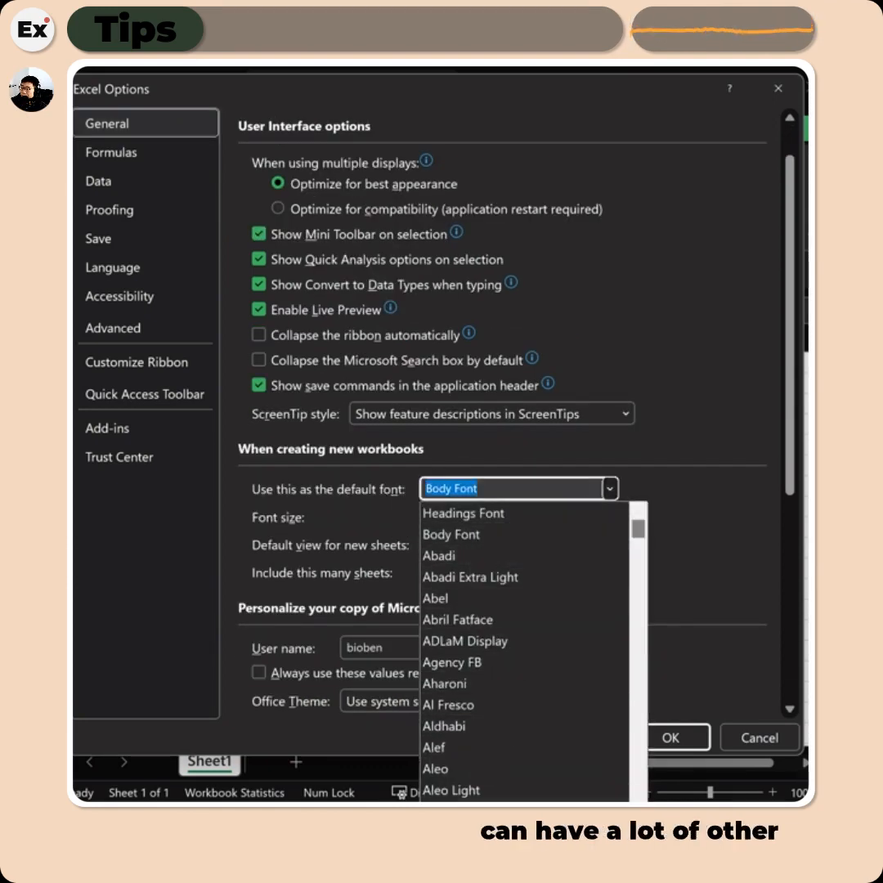
scroll(499, 682, down, 3)
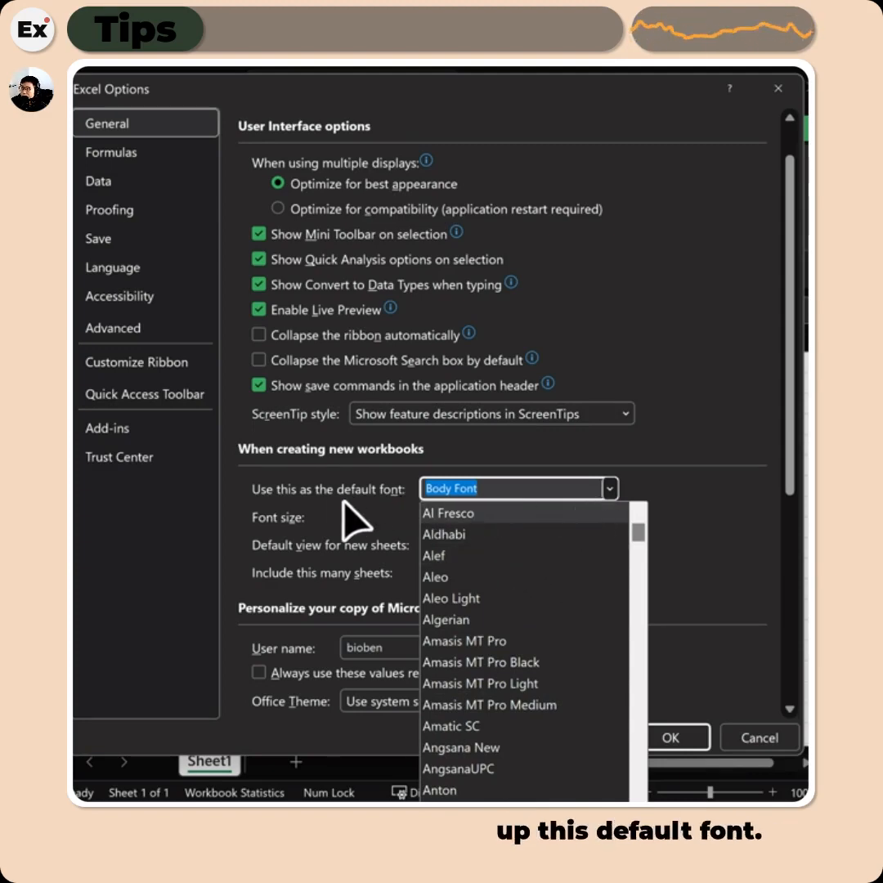
scroll(530, 680, down, 3)
click(295, 507)
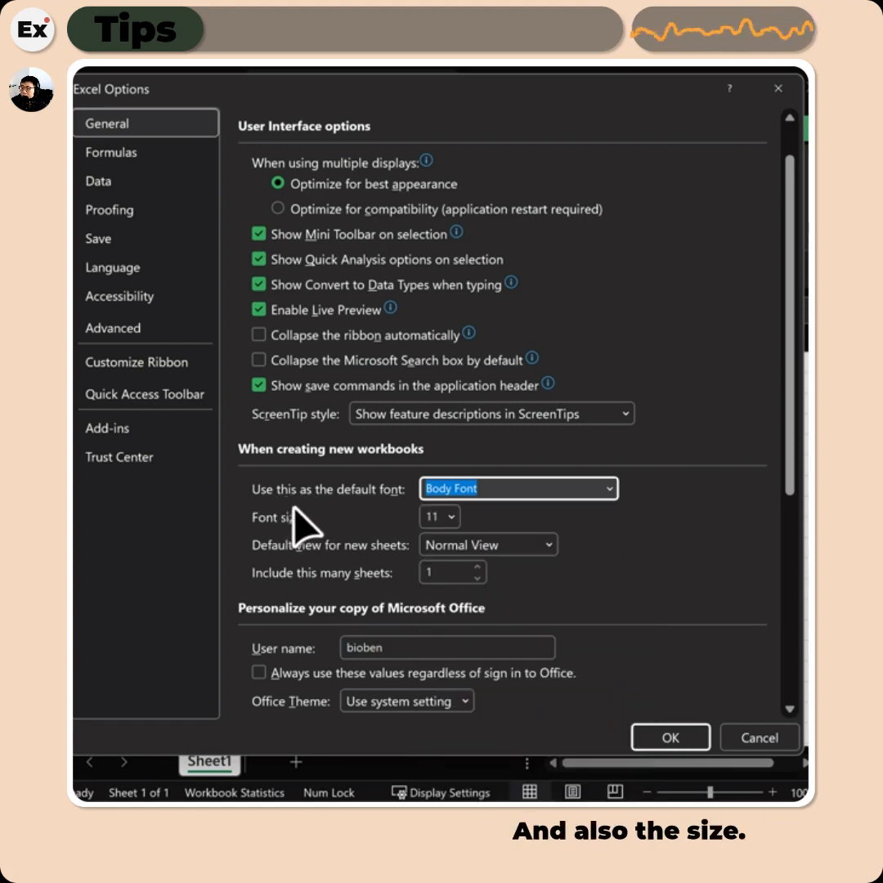
click(449, 517)
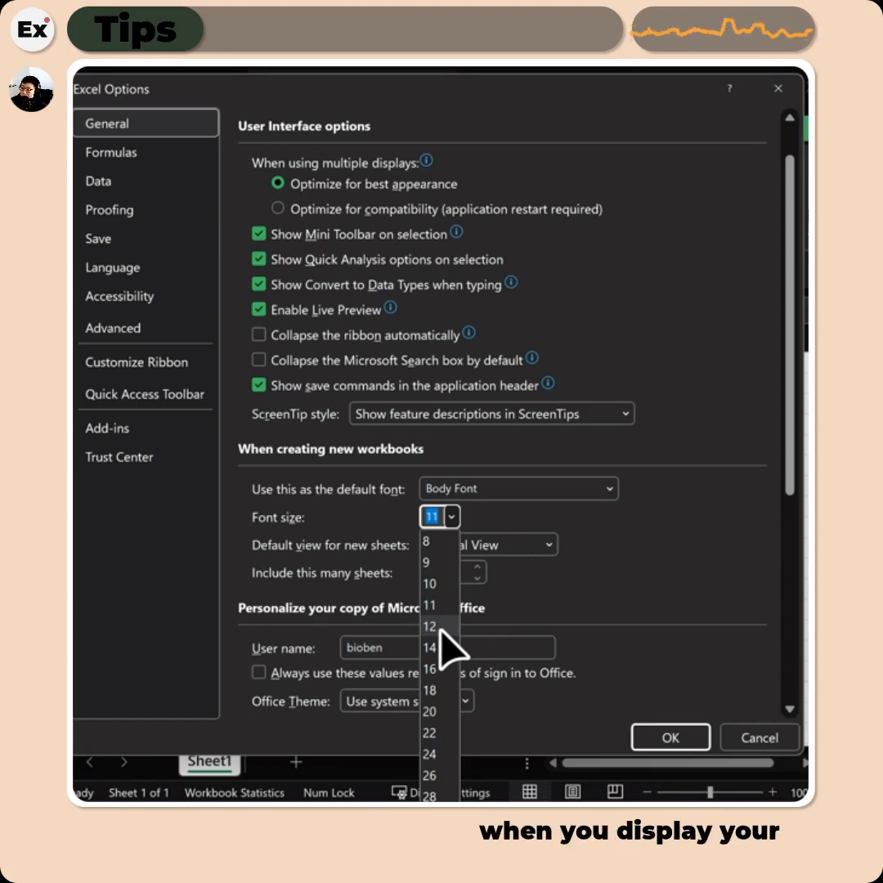
key(Escape)
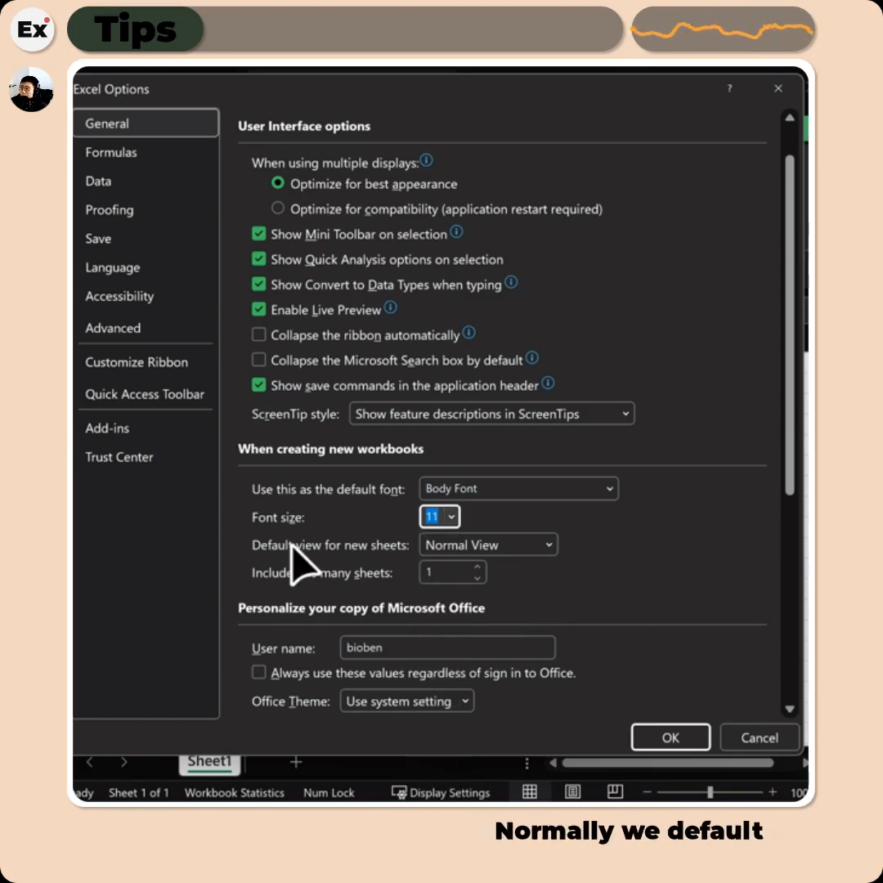
Examine the default view choices for new sheets and the remaining General options through the start-up settings.
click(548, 545)
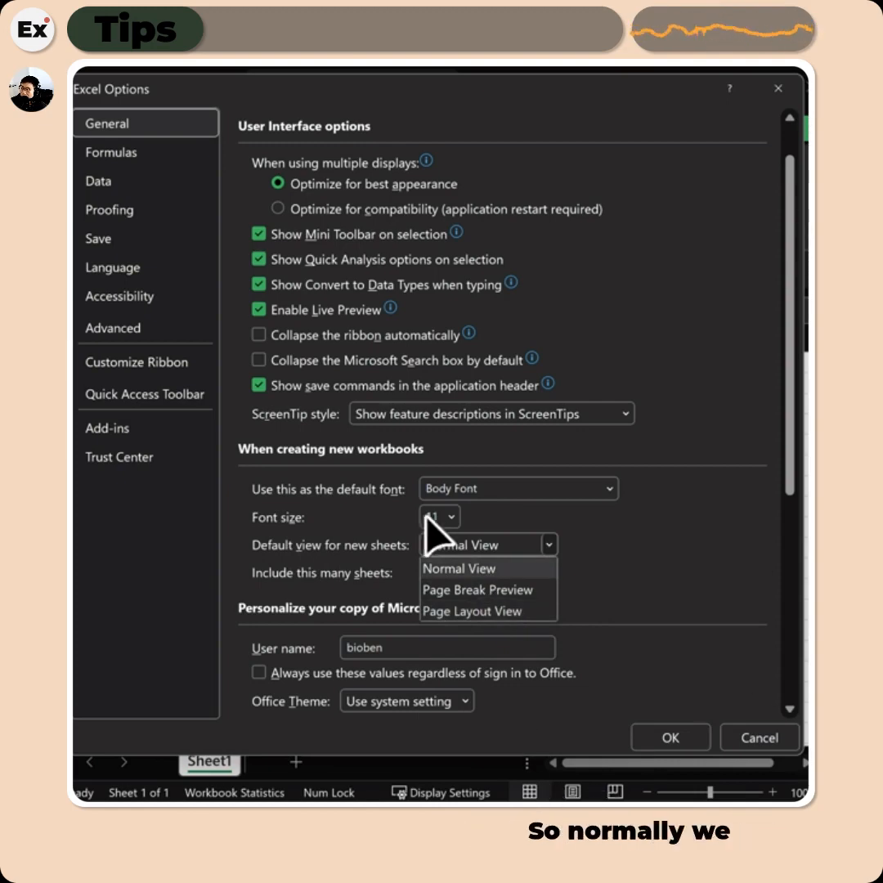
scroll(621, 564, down, 3)
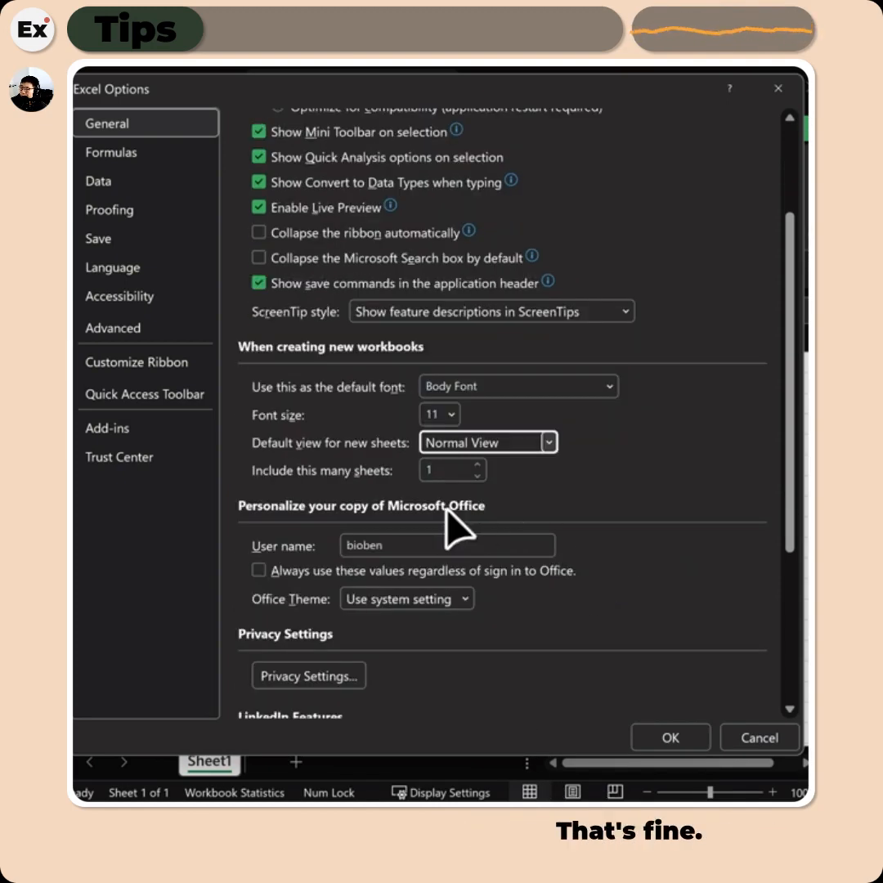
scroll(448, 527, down, 3)
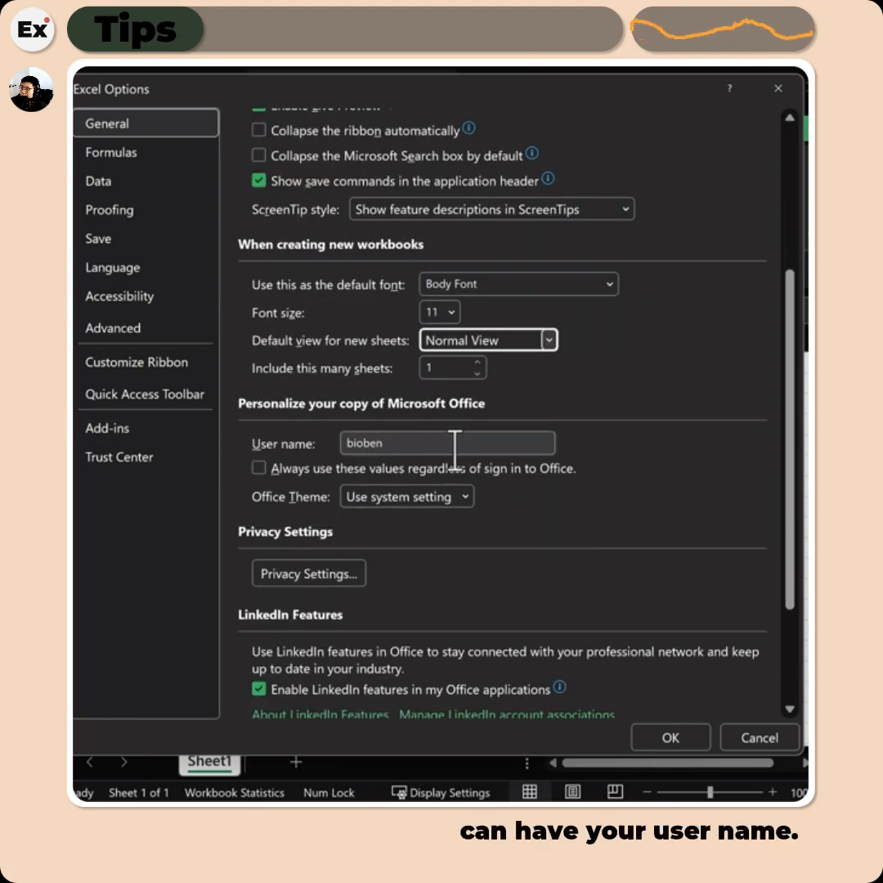
scroll(591, 528, down, 5)
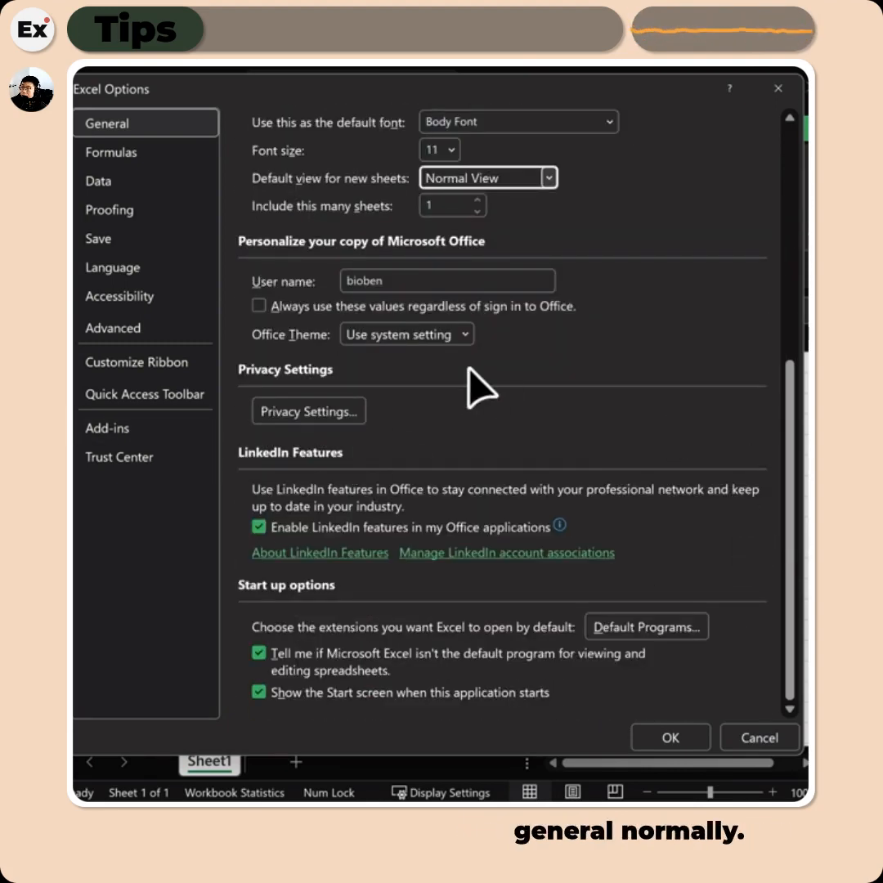
Review the Formulas options for workbook calculation, R1C1 reference style and error checking, plus the Data and Proofing options.
click(110, 154)
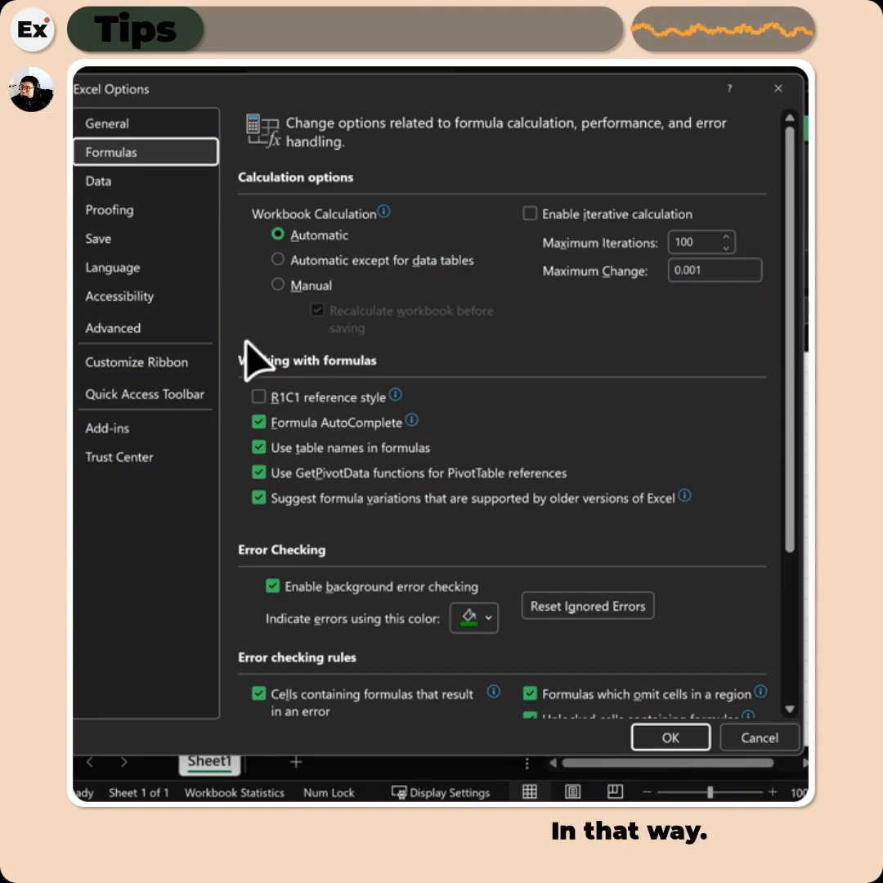
mouse_move(304, 239)
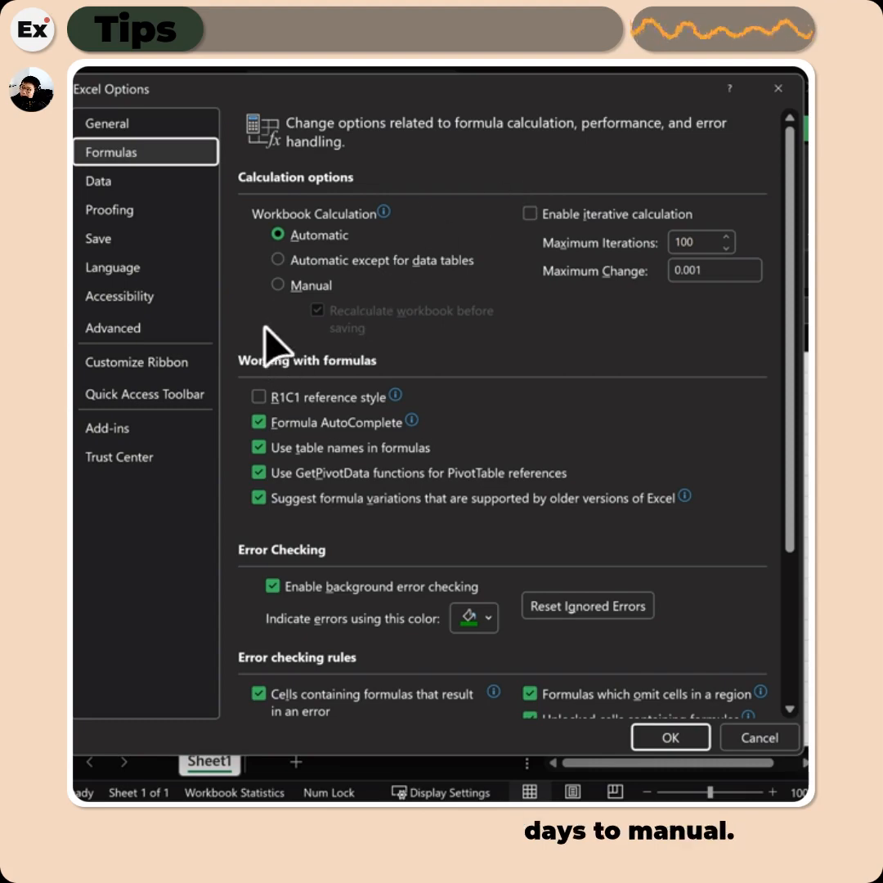
mouse_move(294, 287)
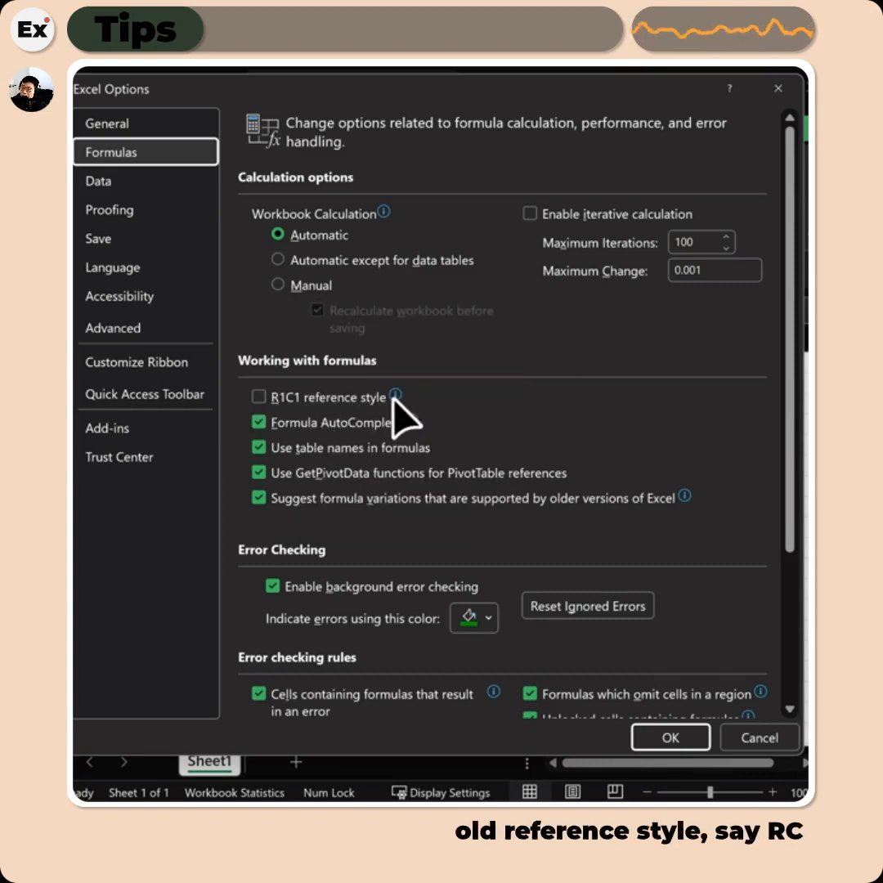
mouse_move(282, 404)
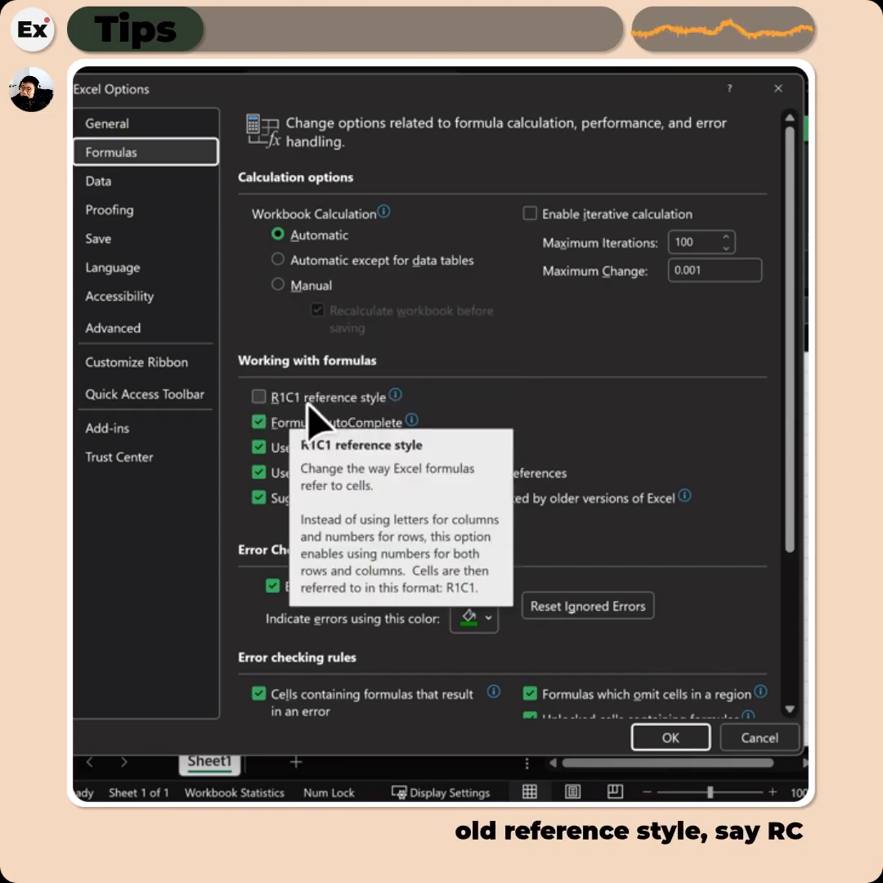
scroll(398, 418, down, 5)
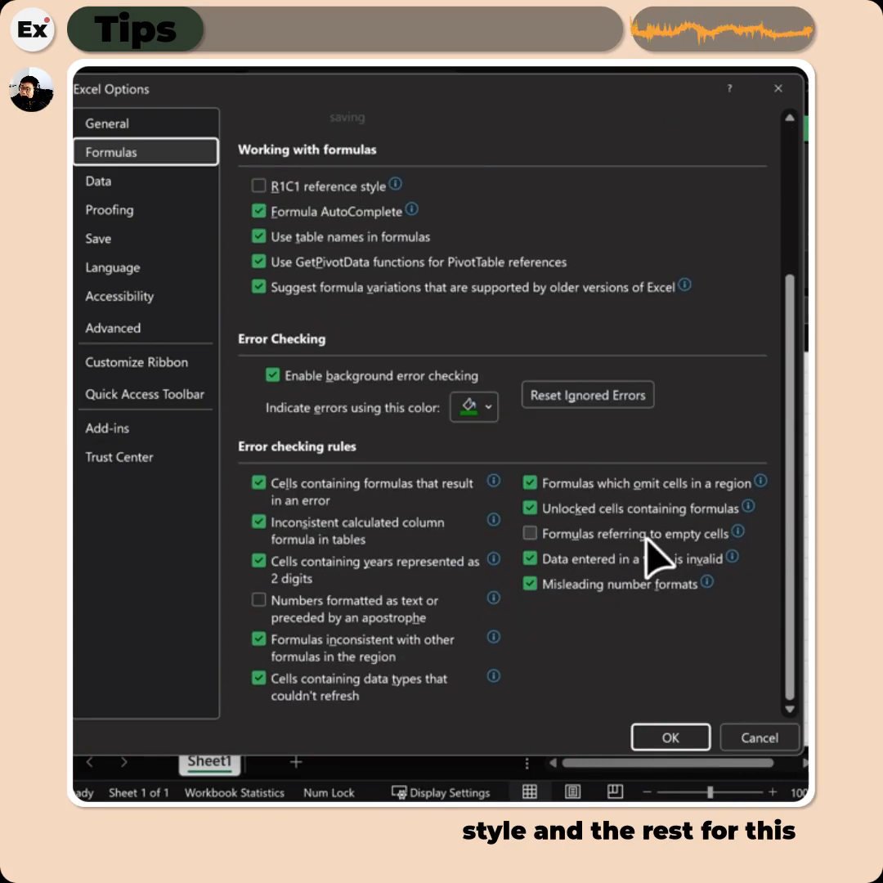
click(96, 181)
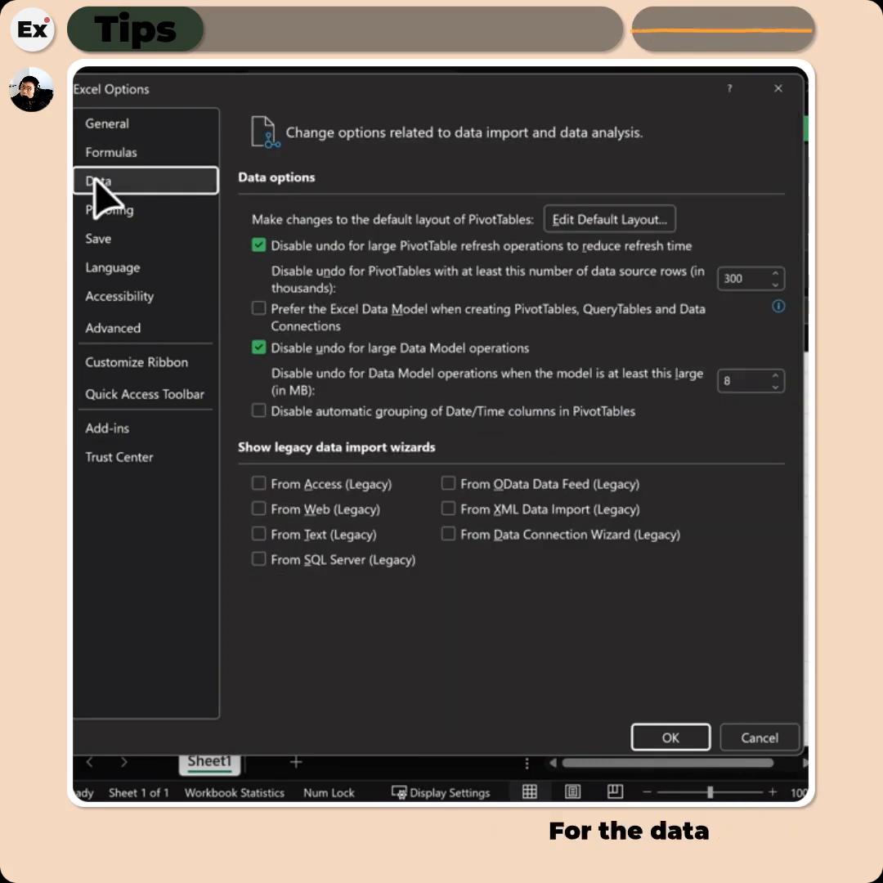
click(114, 214)
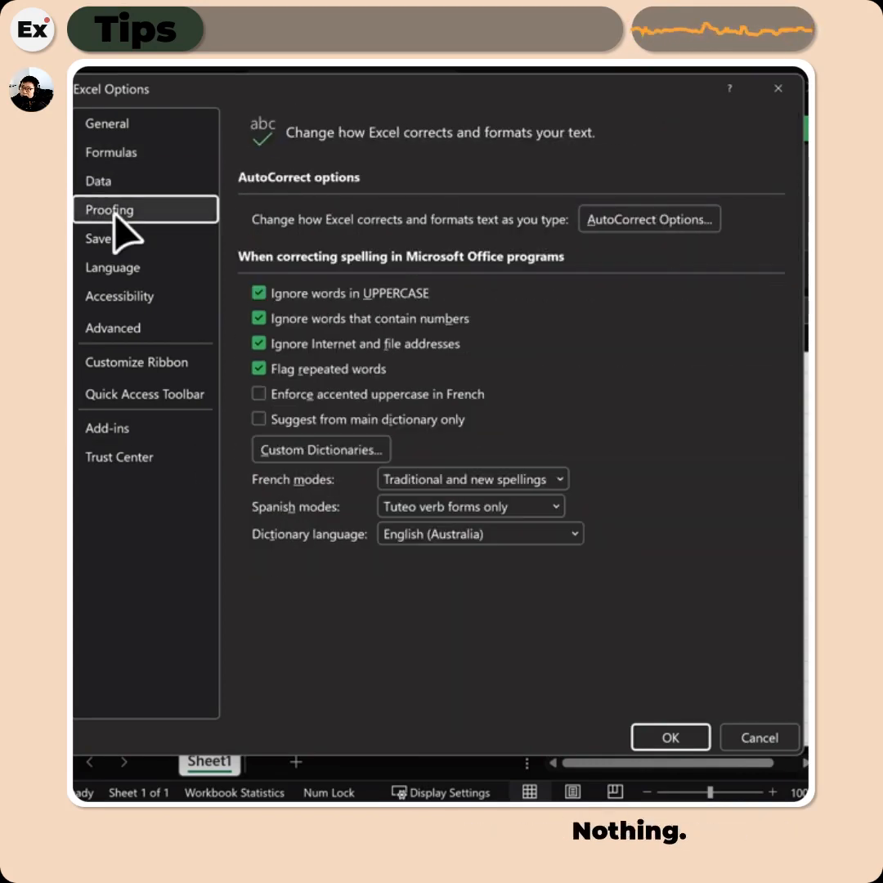
Set the AutoRecover save interval to 10 minutes in the Save options.
click(116, 240)
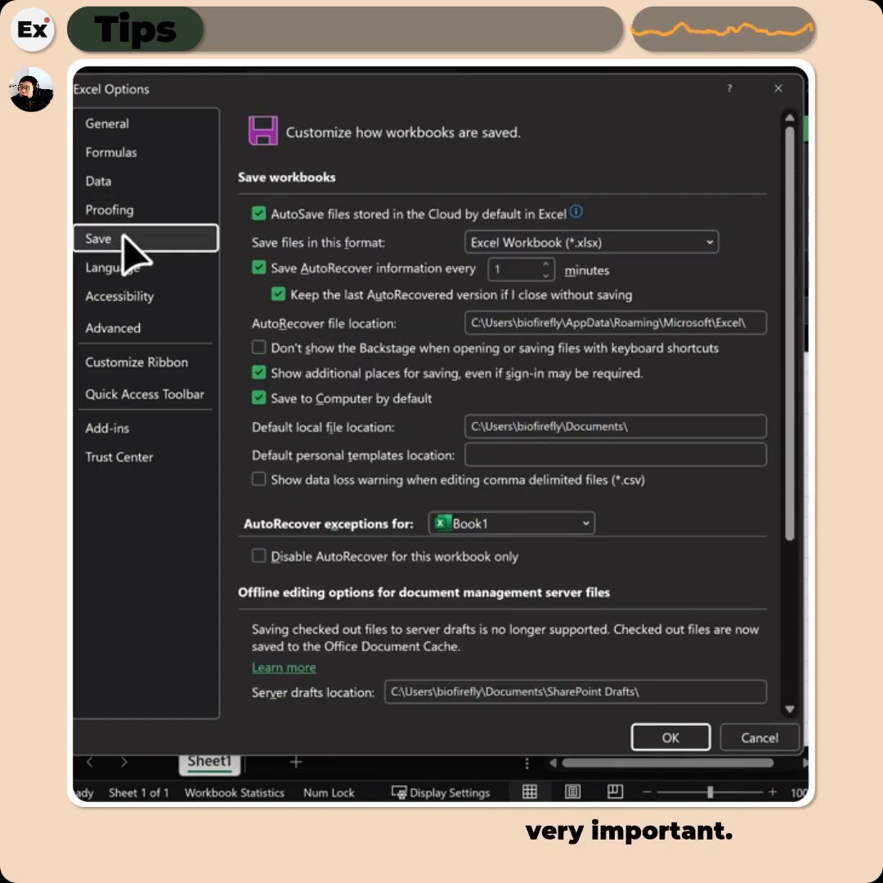
double_click(507, 269)
key(Tab)
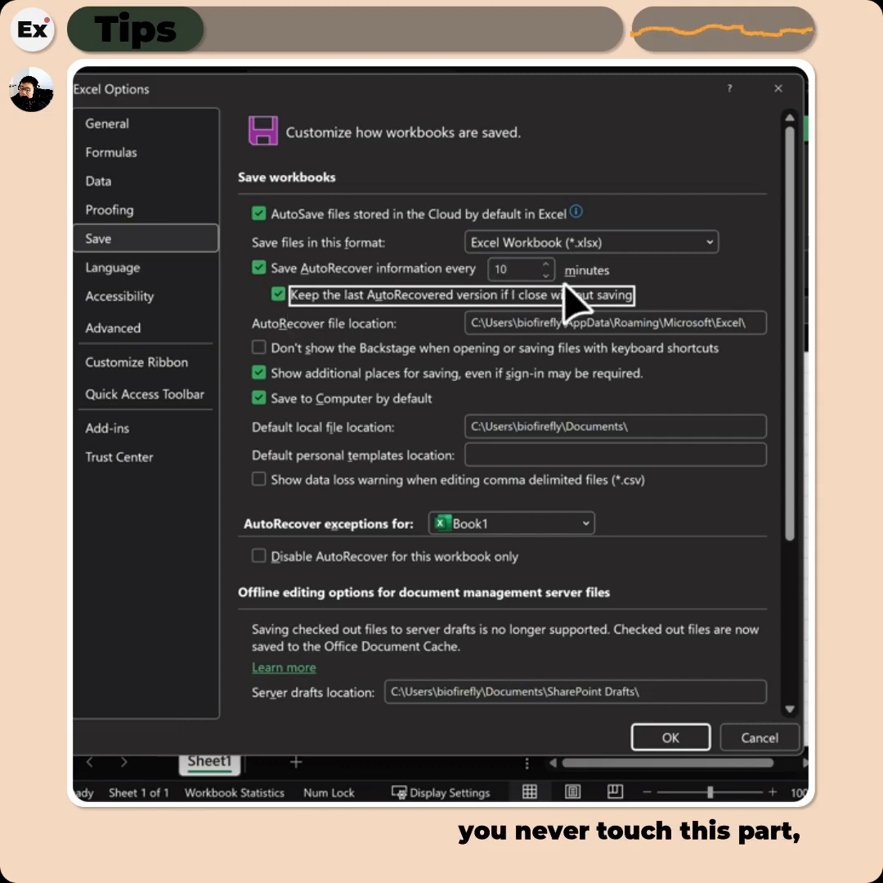
key(shift+Tab)
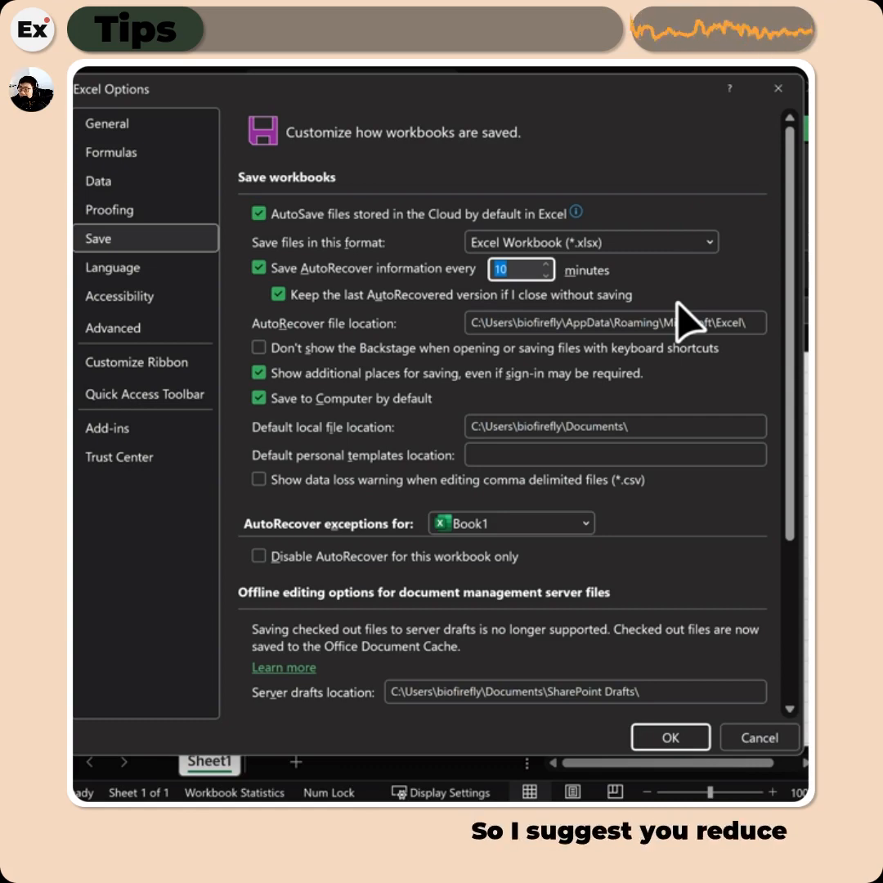
Reduce the interval for saving AutoRecover information to 1 minute.
click(545, 274)
click(545, 275)
click(545, 275)
click(545, 275)
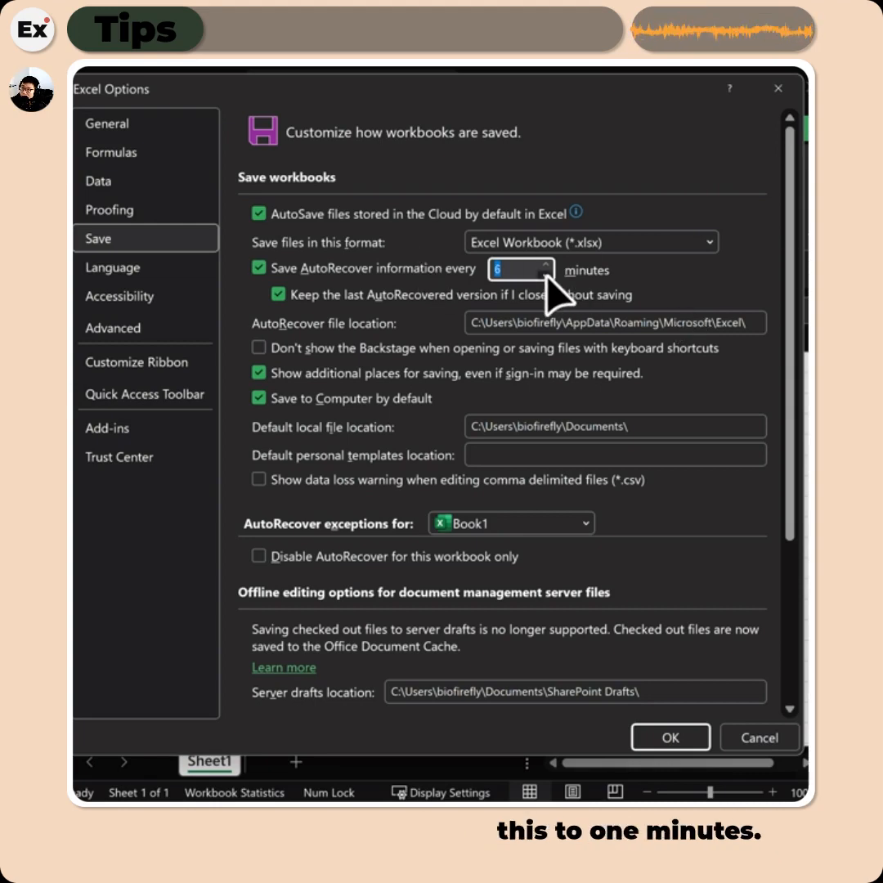
click(545, 276)
click(545, 276)
click(546, 275)
click(545, 275)
click(545, 276)
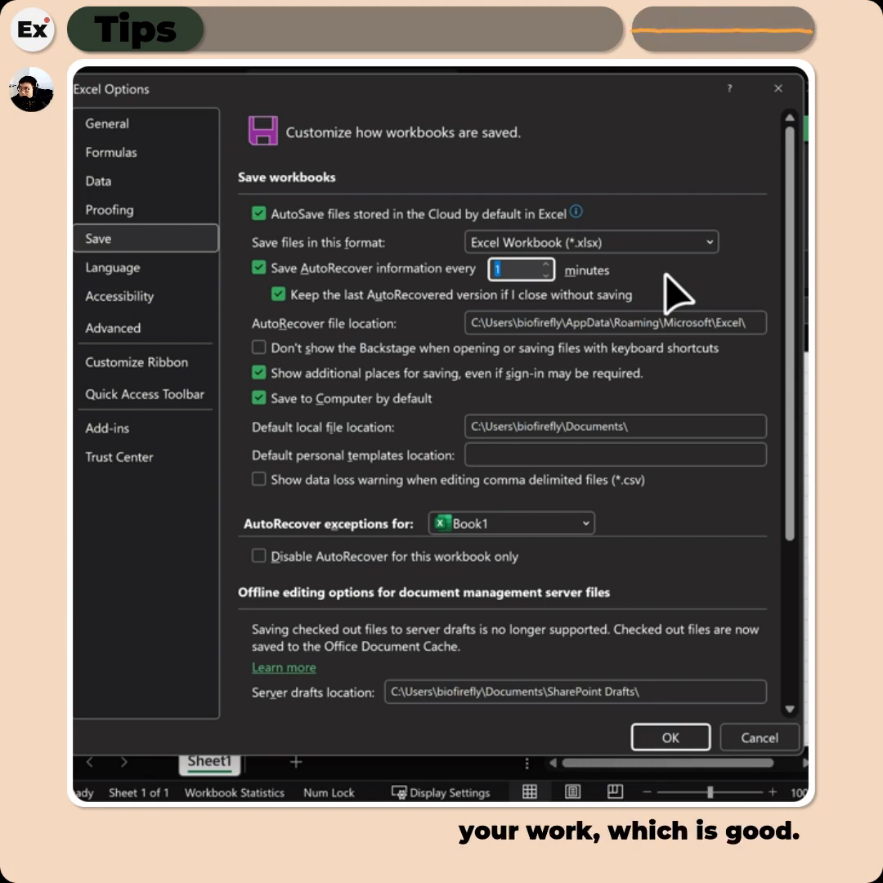
Examine the available default file formats for saving workbooks and highlight the server drafts location path.
click(709, 243)
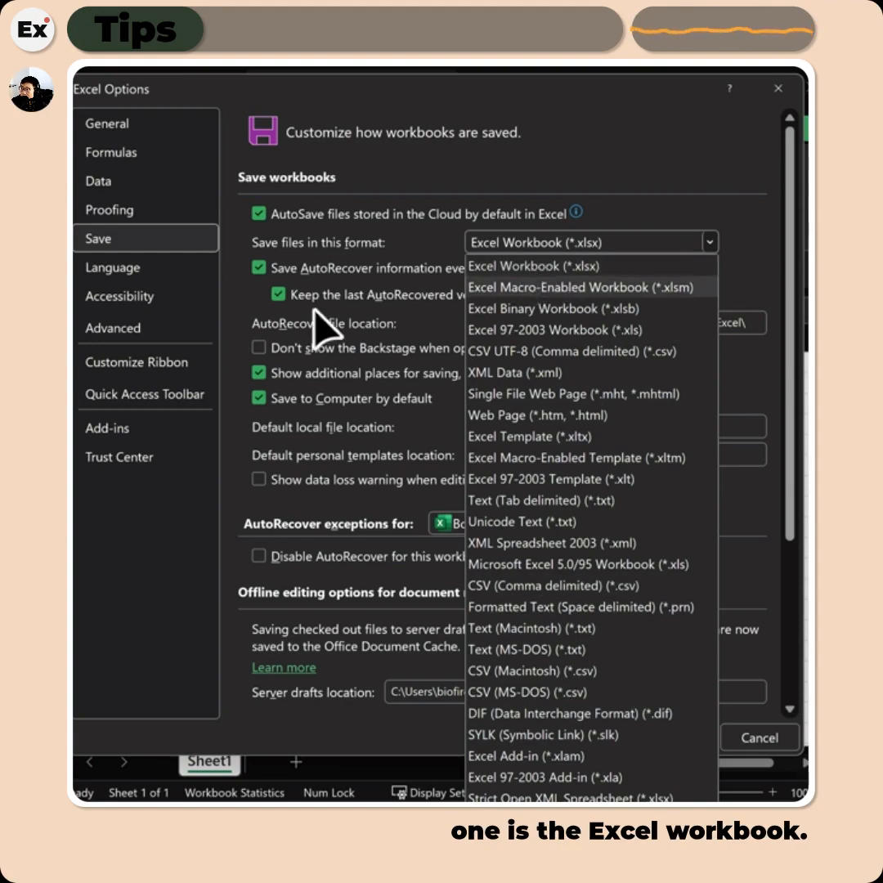
scroll(511, 462, down, 5)
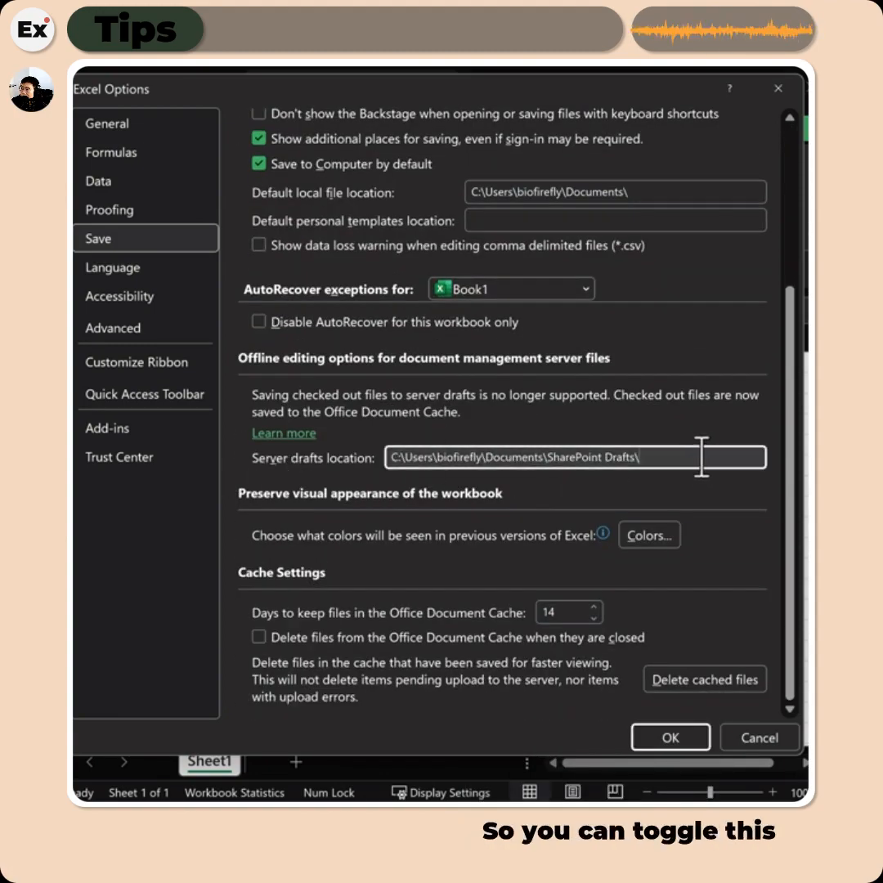
drag(697, 456, 326, 456)
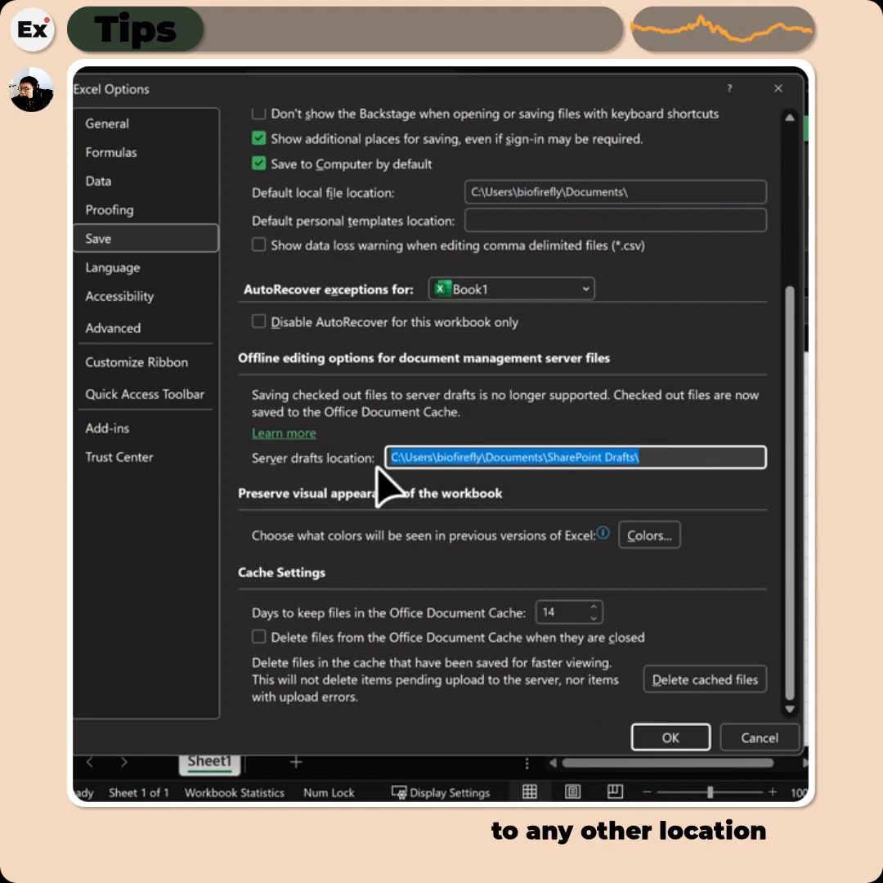
Review the Language and Accessibility options and the editing options among the Advanced settings.
click(115, 269)
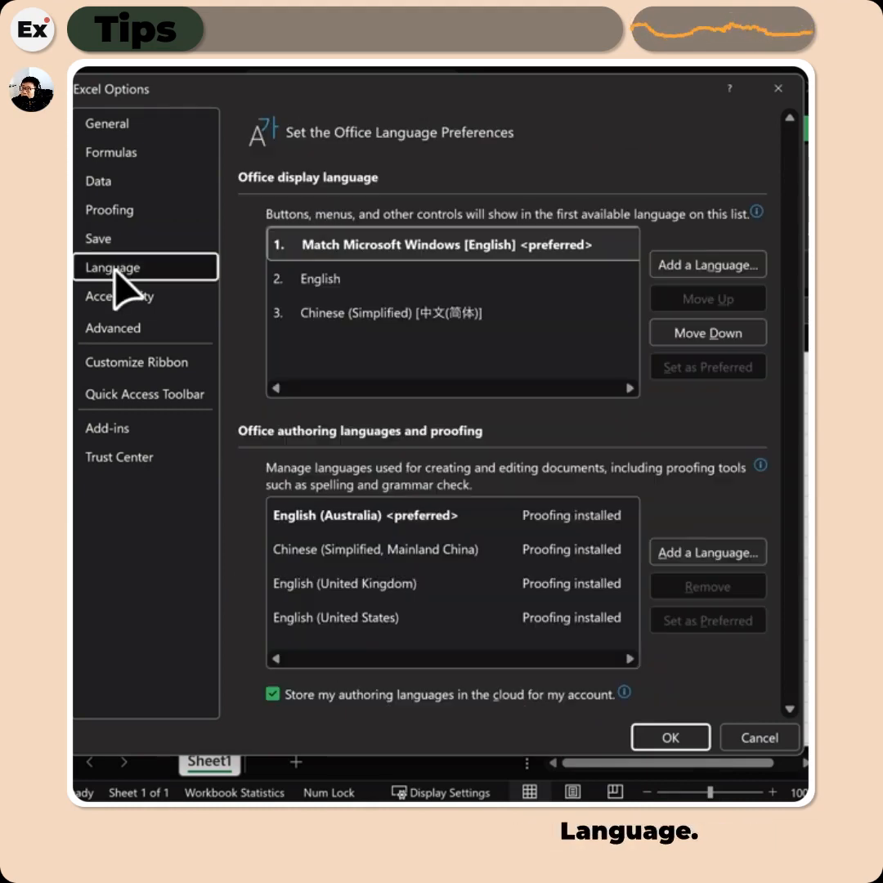
click(143, 301)
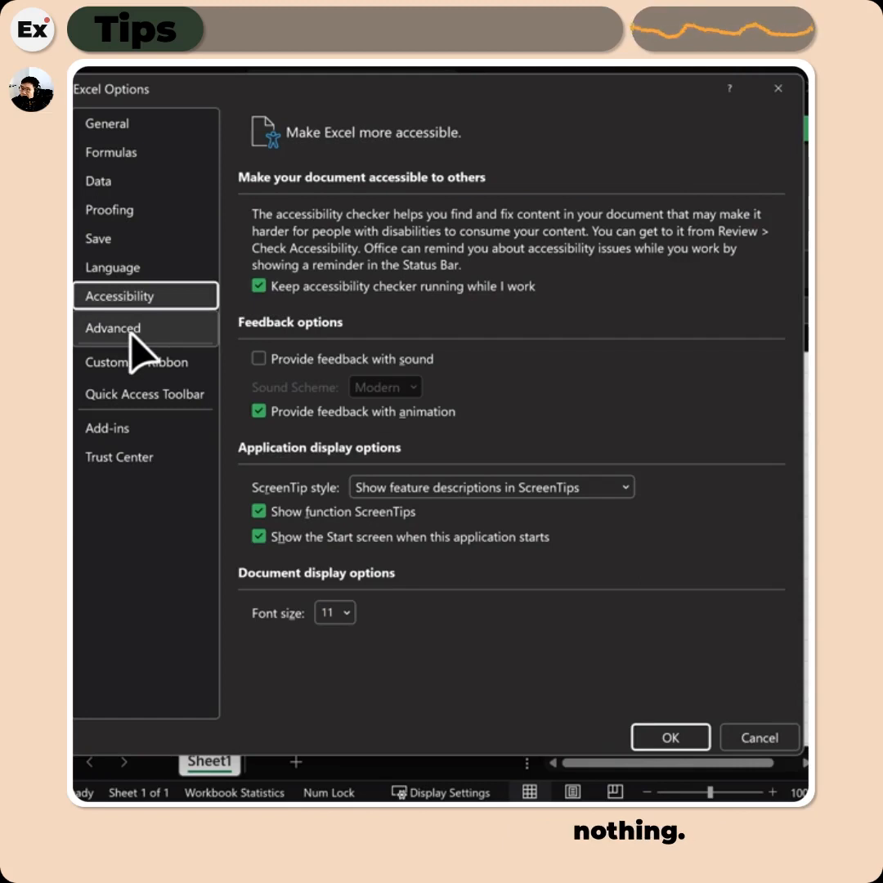
click(131, 334)
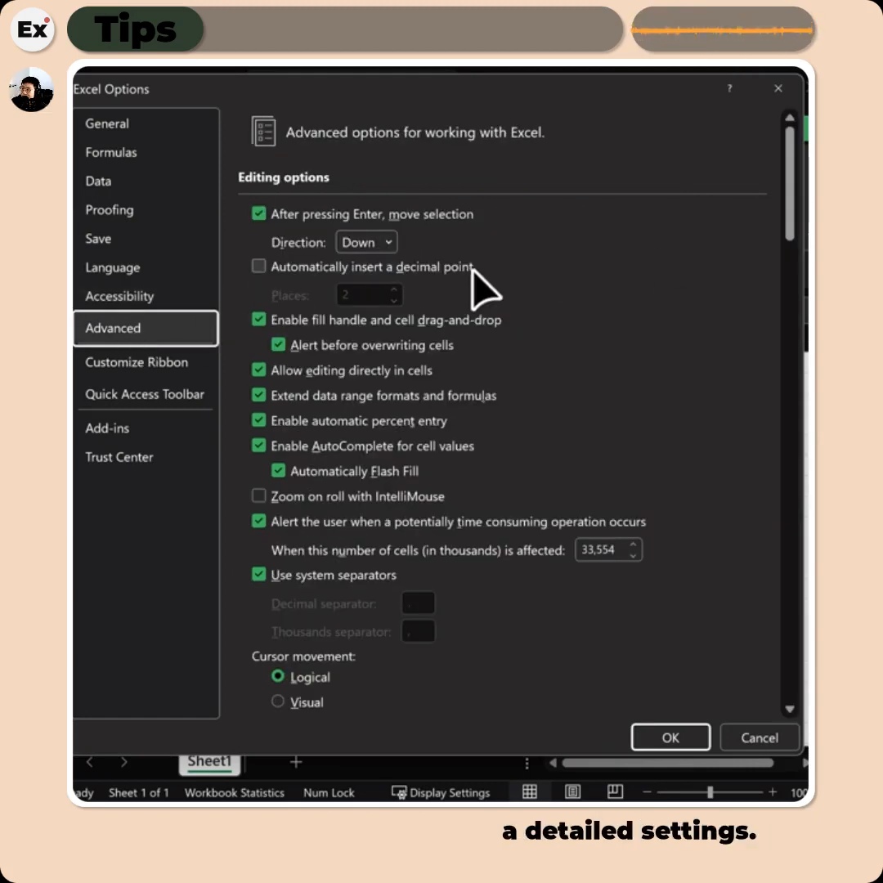
scroll(597, 425, down, 3)
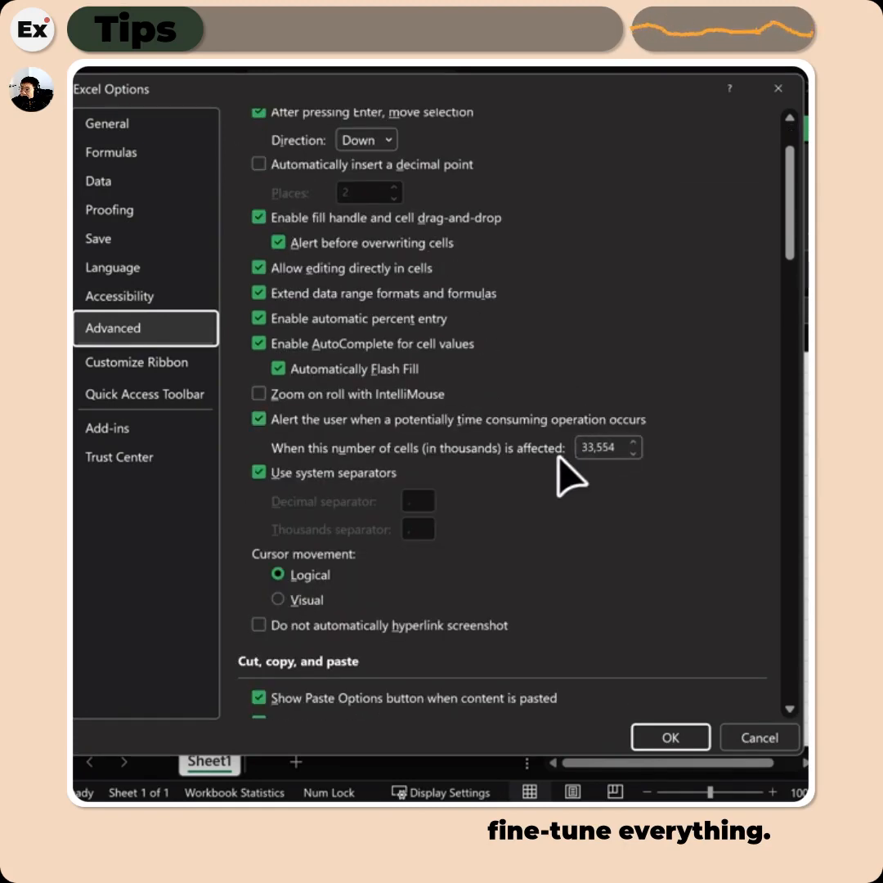
scroll(558, 456, up, 3)
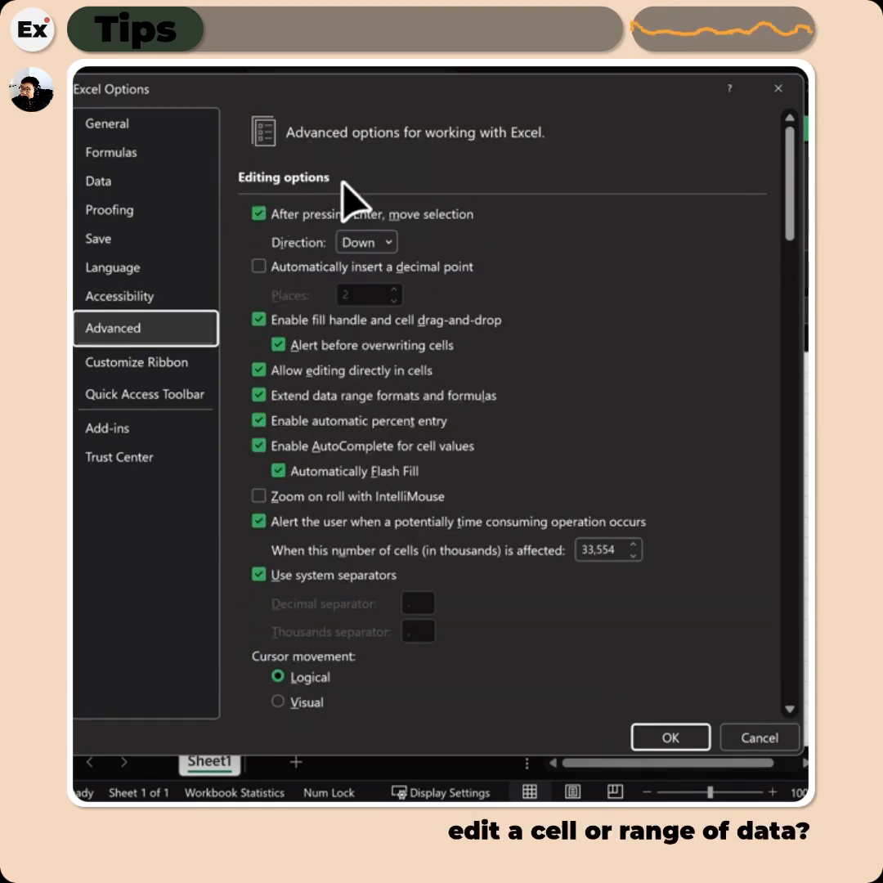
Review the remaining Advanced options from editing down to Lotus compatibility, and revisit the Save options.
scroll(617, 311, down, 9)
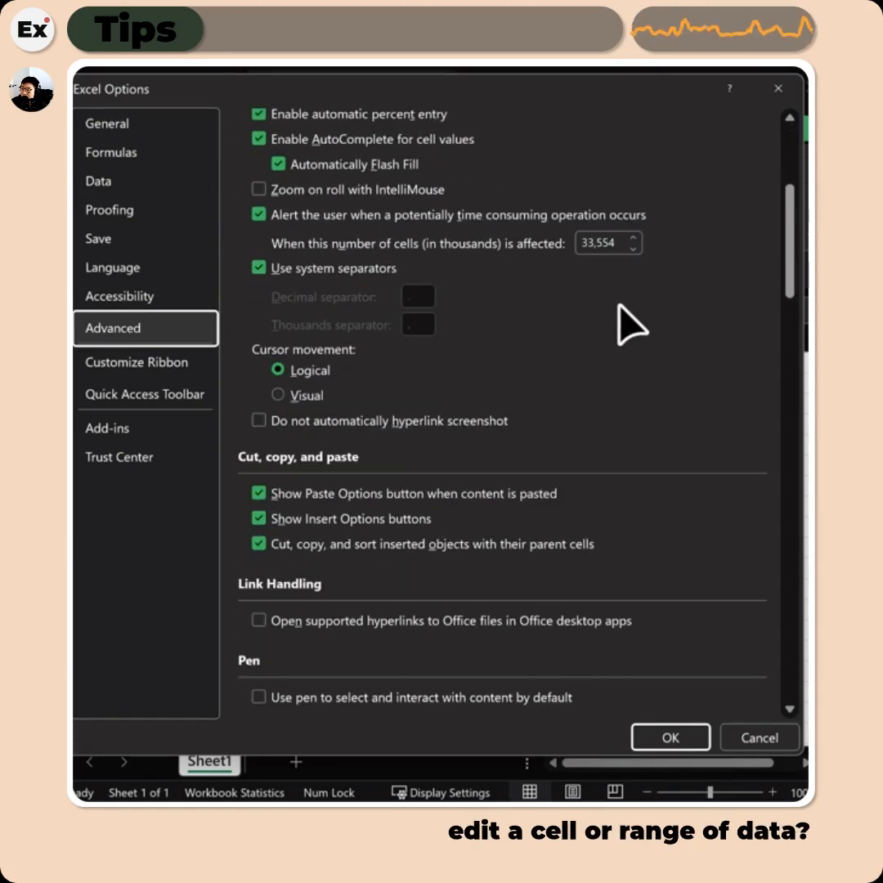
scroll(564, 470, down, 7)
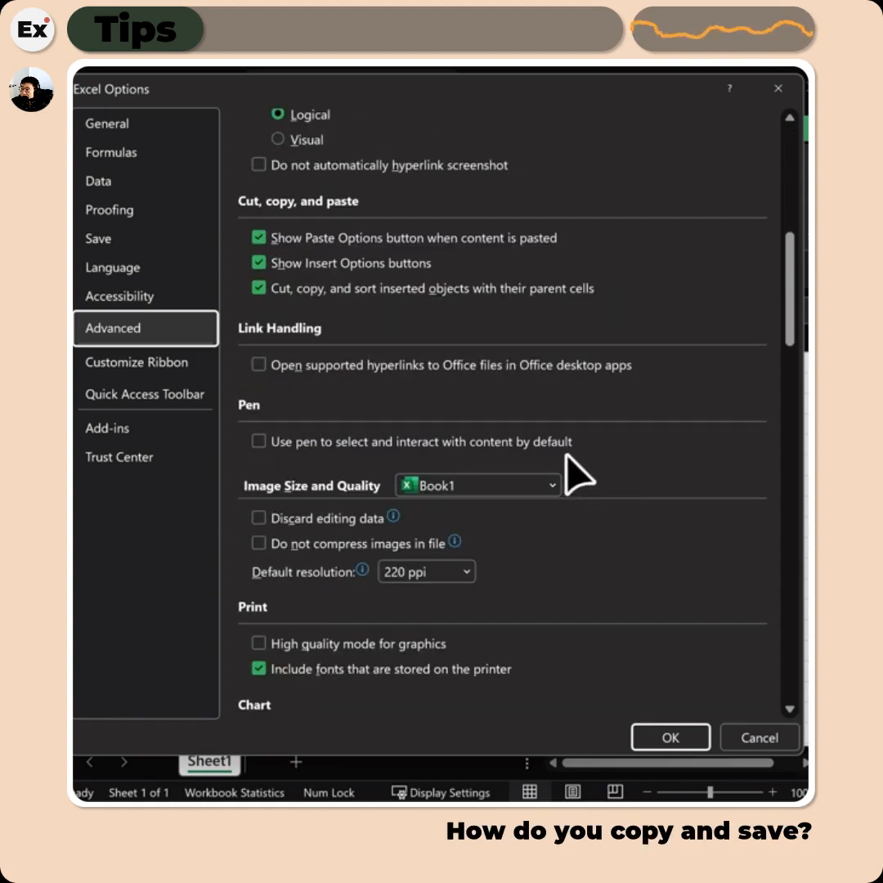
scroll(650, 467, down, 3)
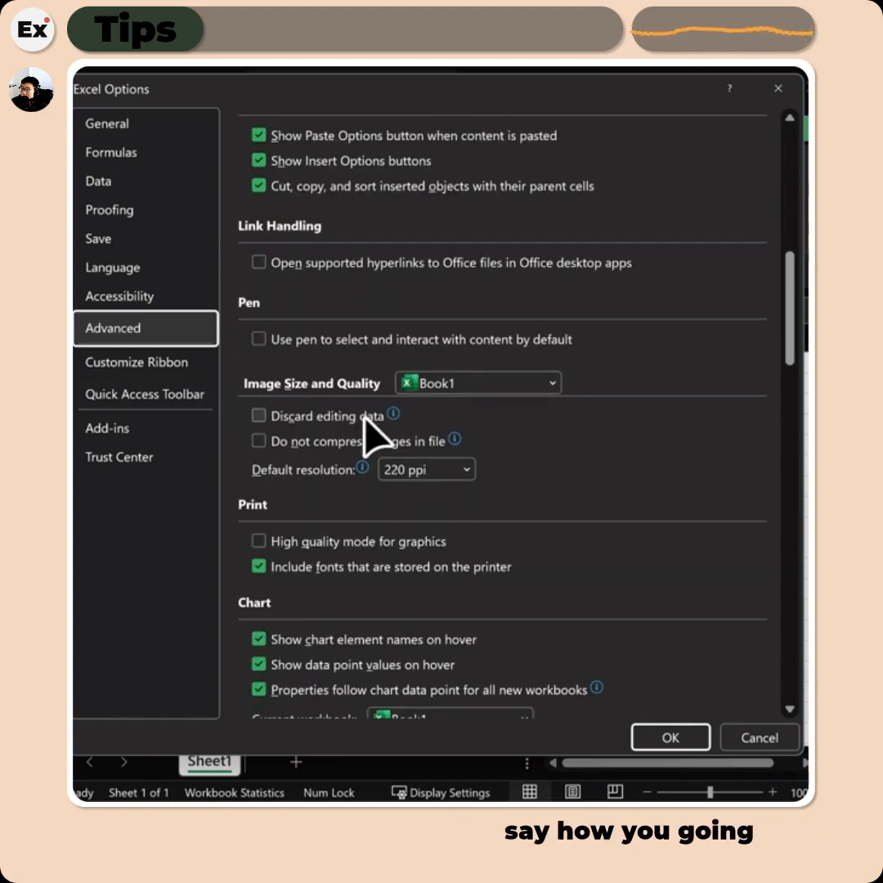
scroll(388, 482, down, 2)
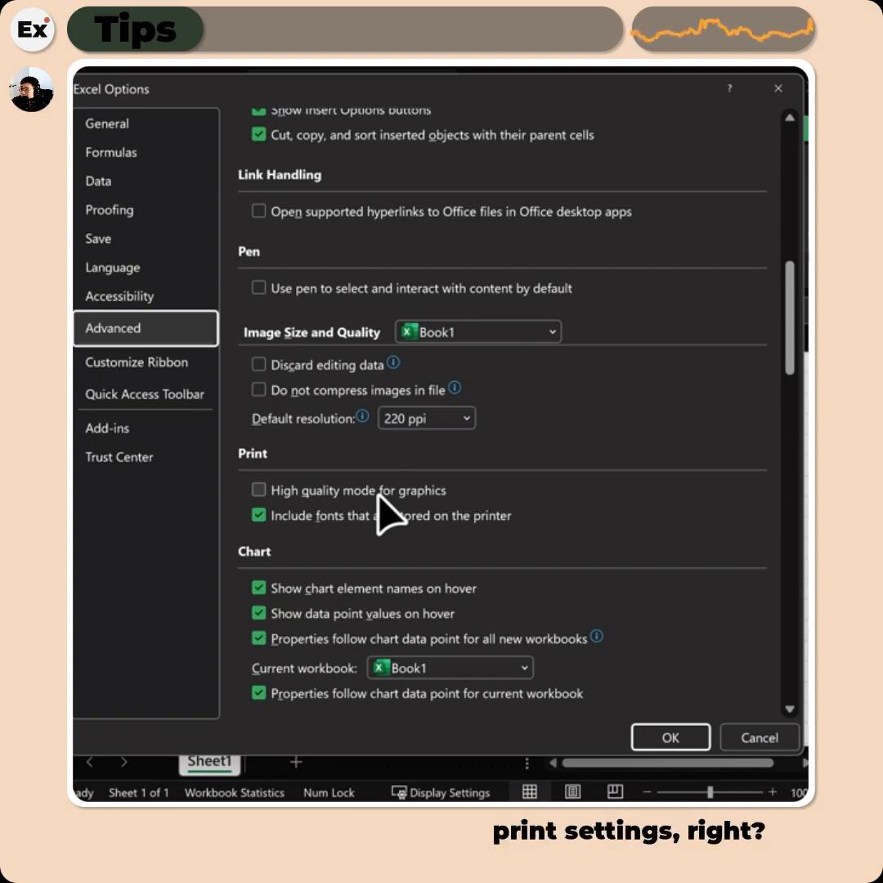
scroll(380, 515, down, 14)
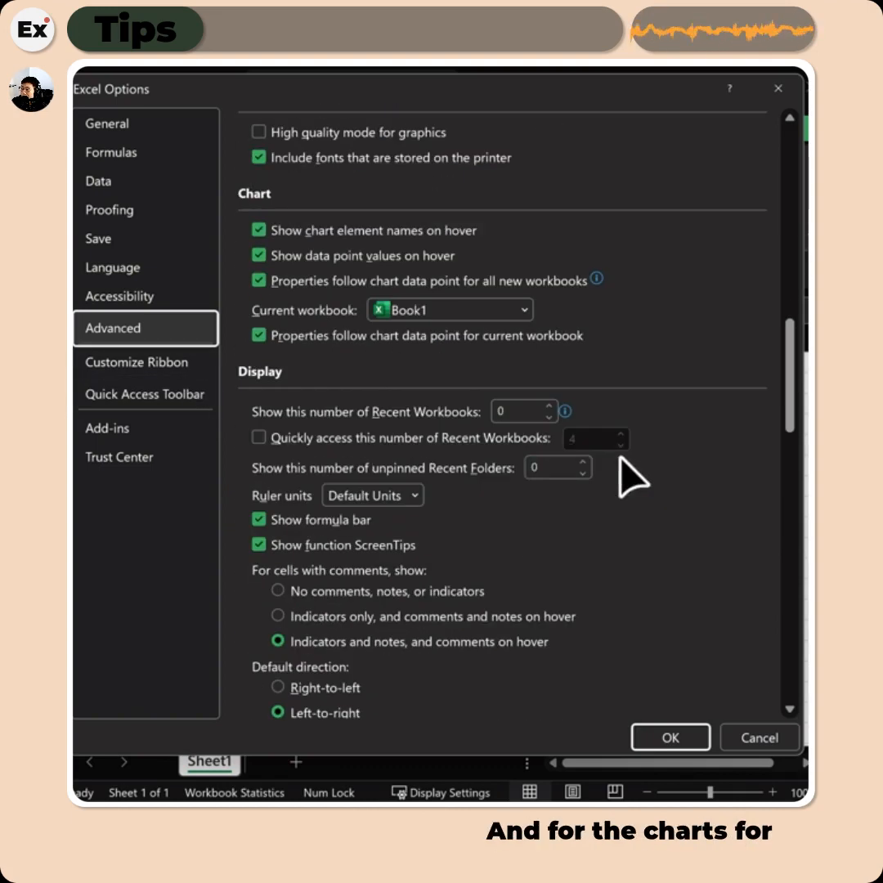
scroll(662, 459, down, 6)
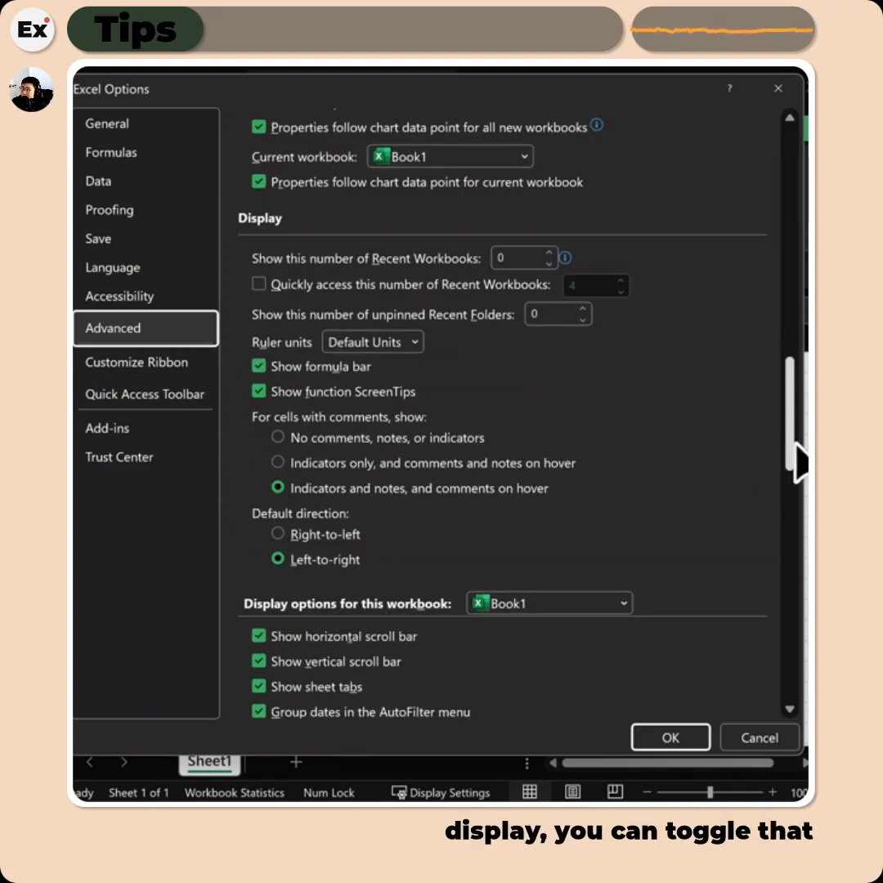
scroll(791, 441, down, 20)
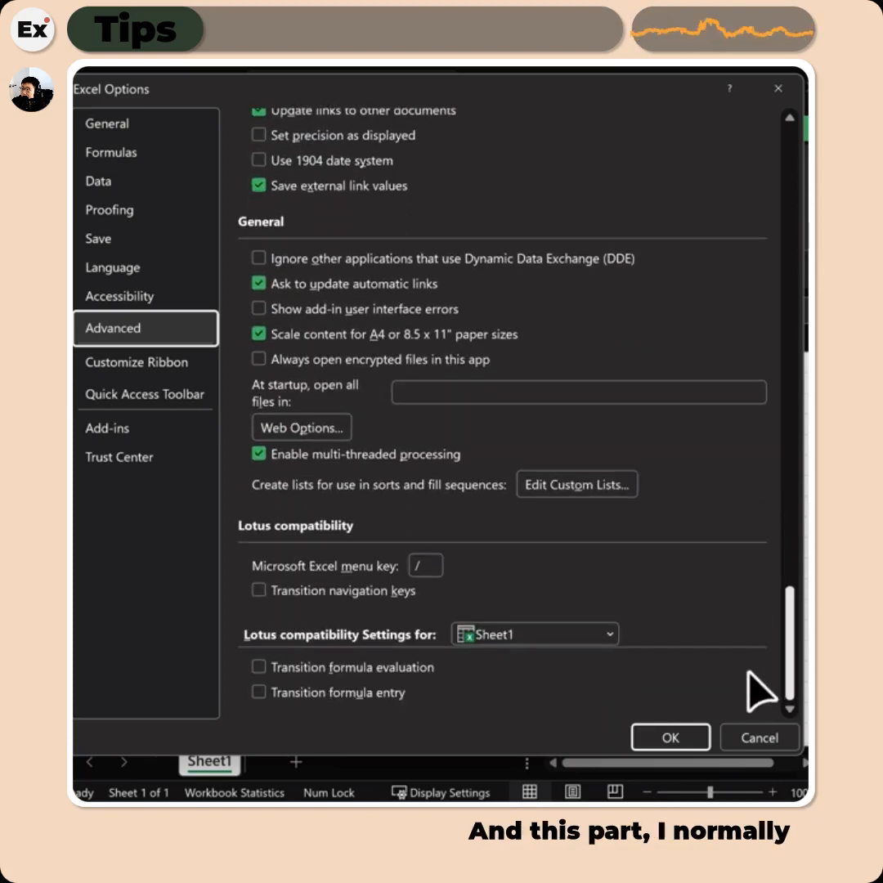
drag(785, 690, 792, 158)
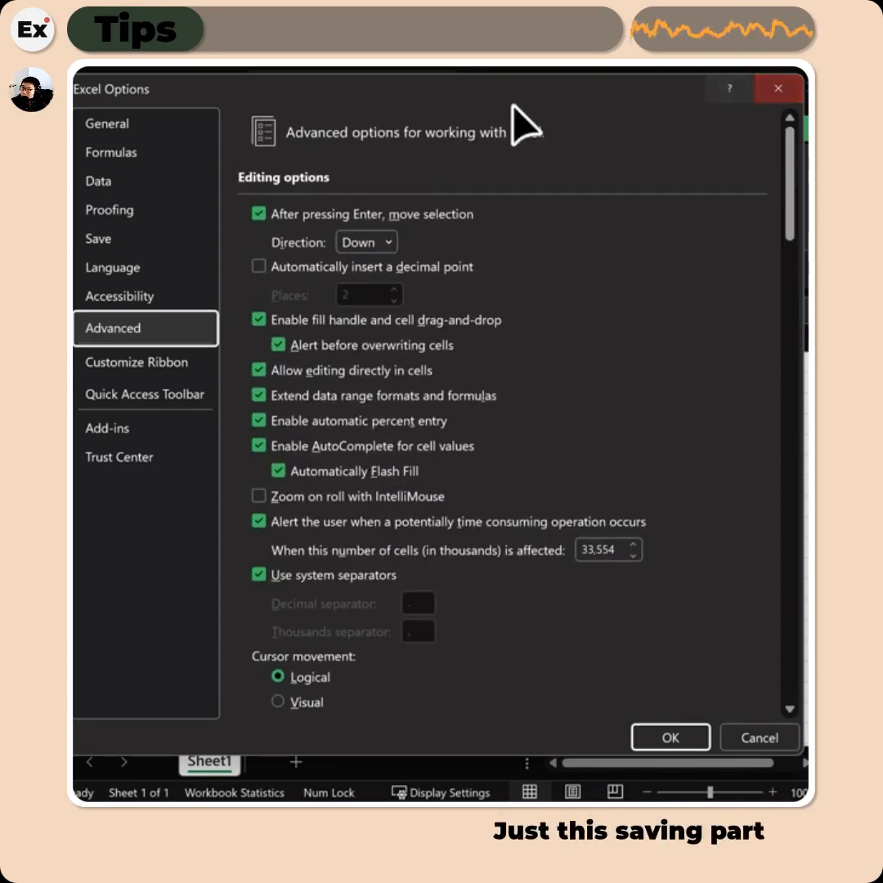
click(125, 239)
scroll(769, 351, up, 5)
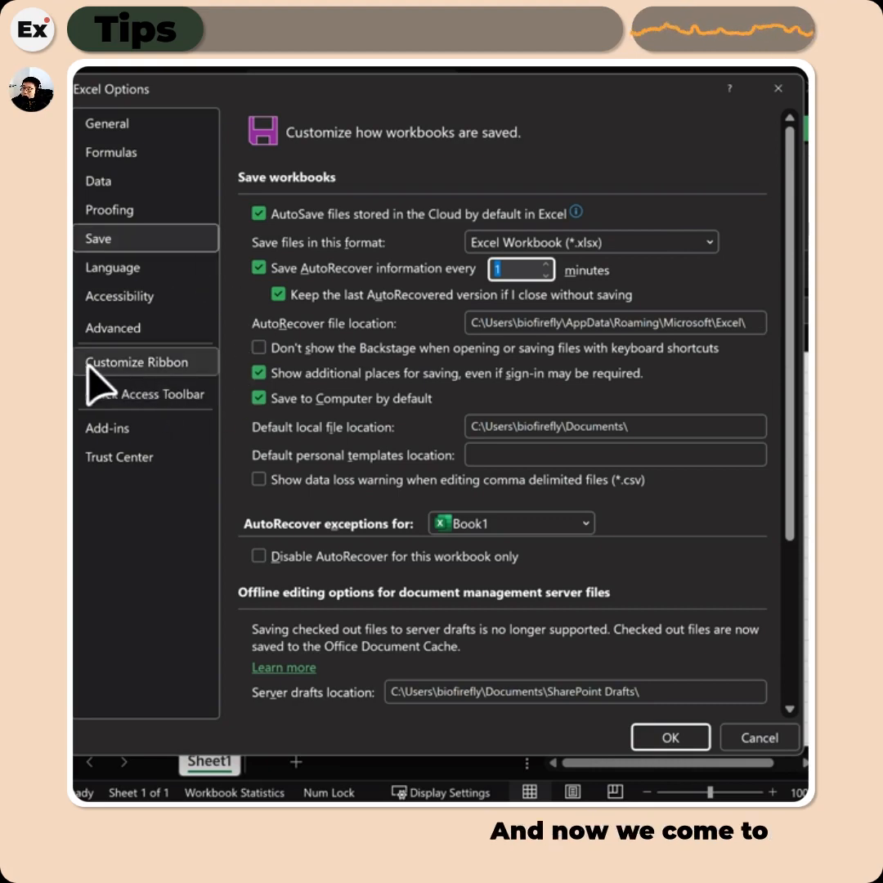
Look over the commands offered on the Insert and Page Layout ribbon tabs, ending on Home.
click(168, 381)
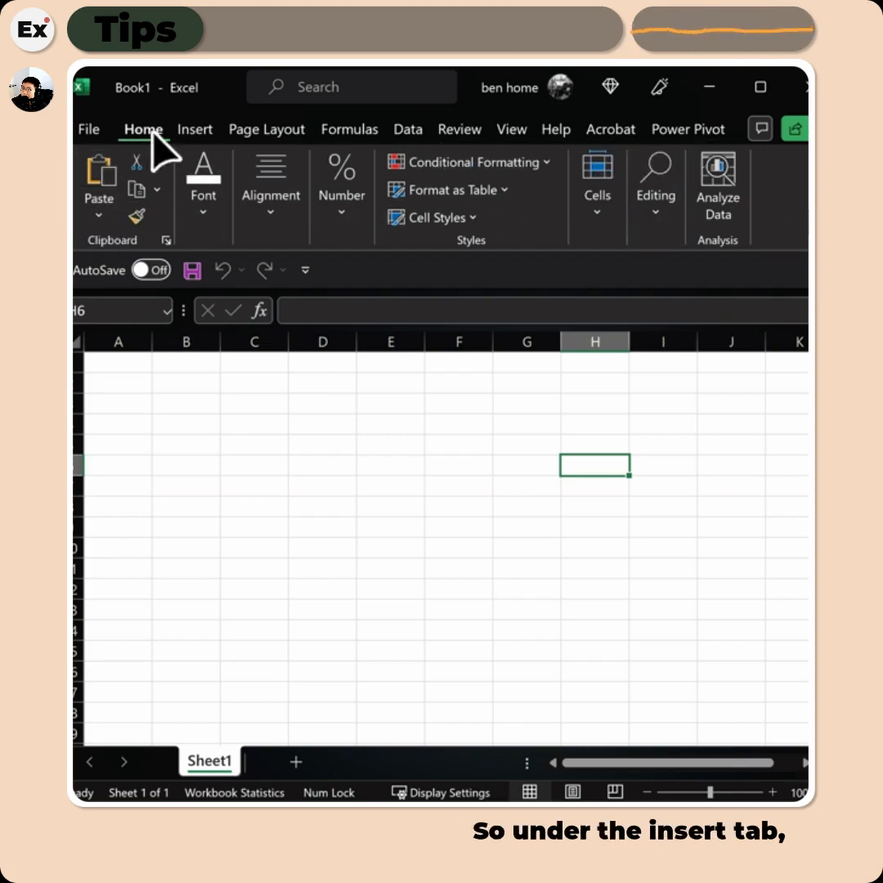
click(196, 139)
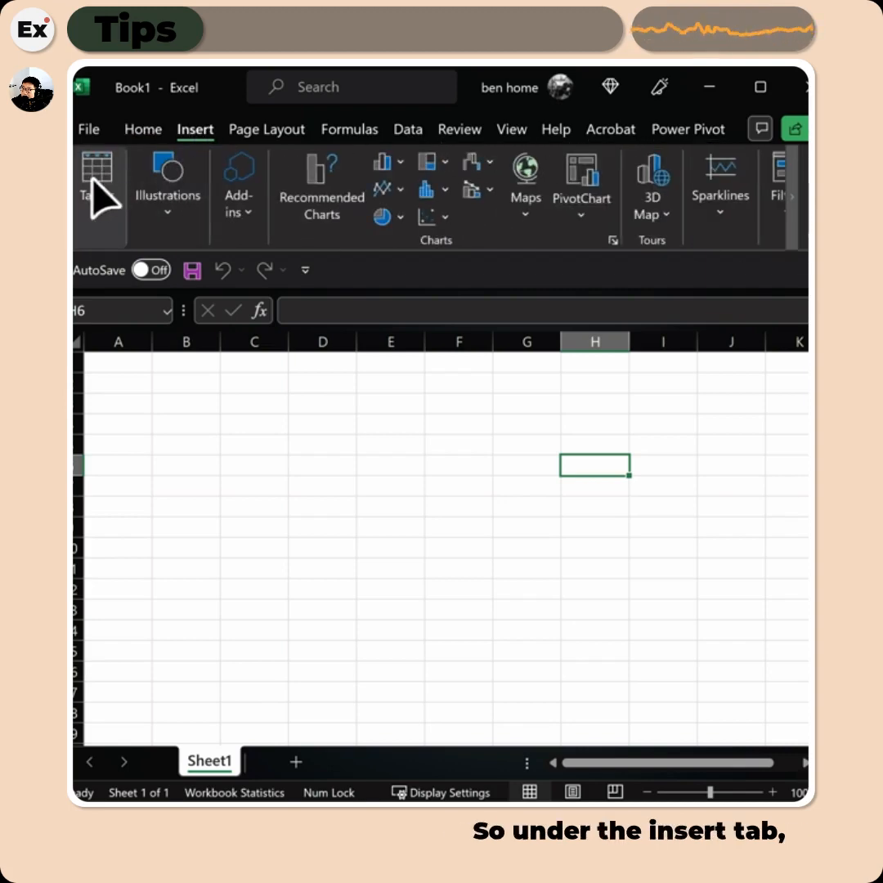
click(245, 131)
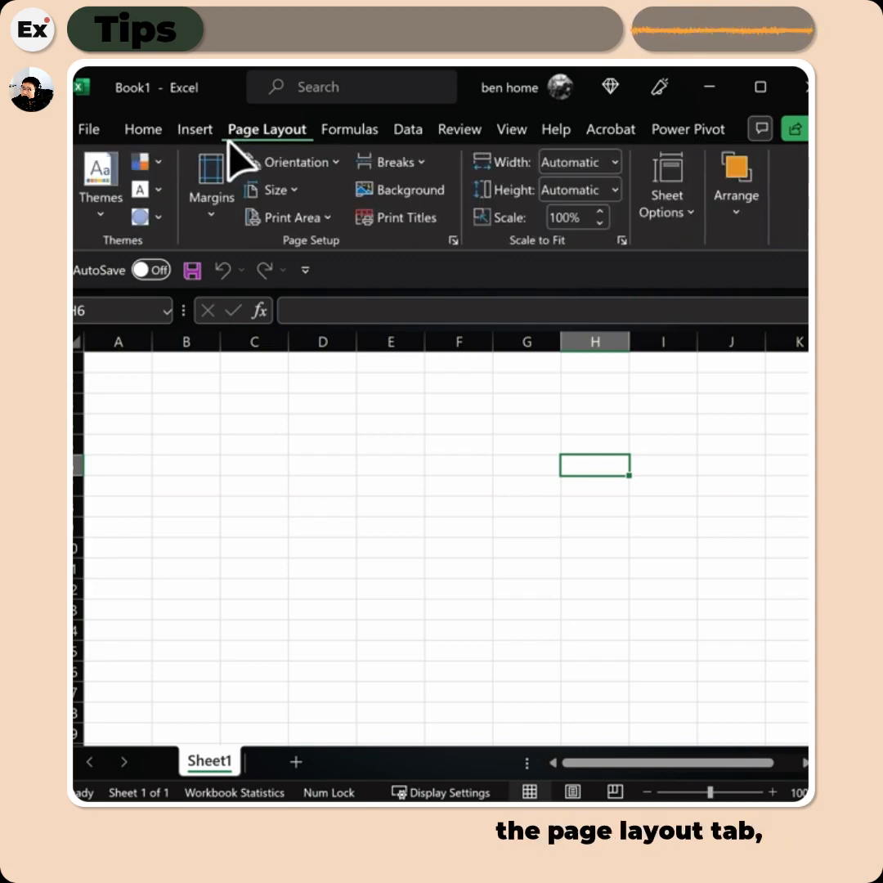
click(143, 130)
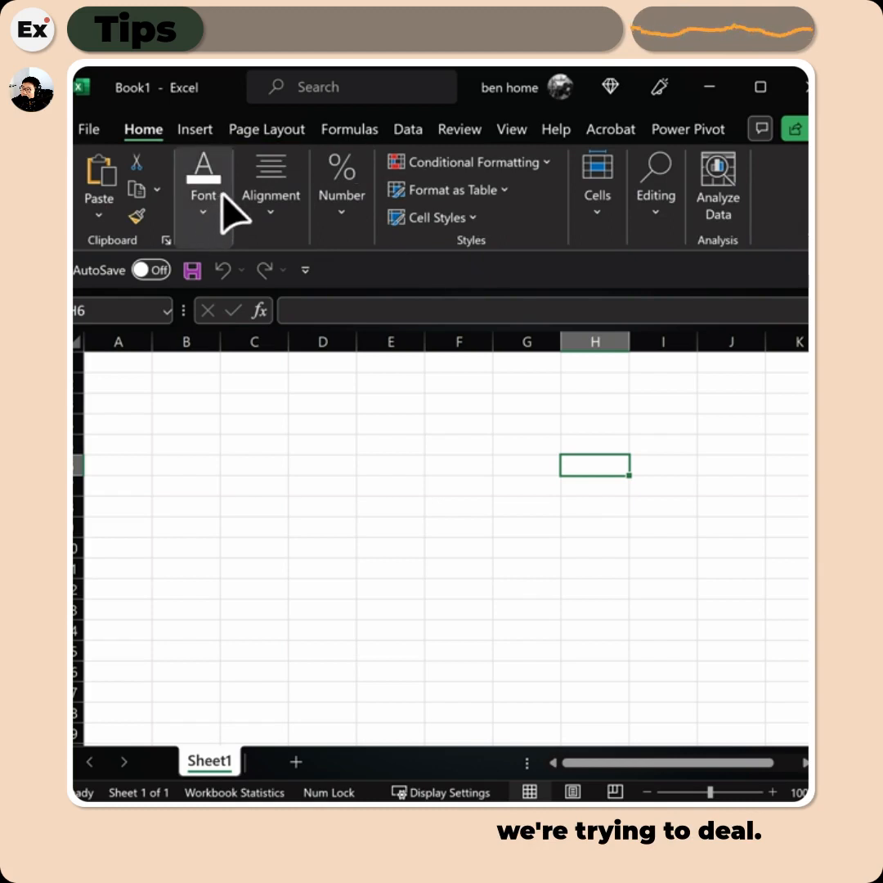
Hide the Page Layout tab by customizing the ribbon's main tabs, and apply the change.
right_click(269, 185)
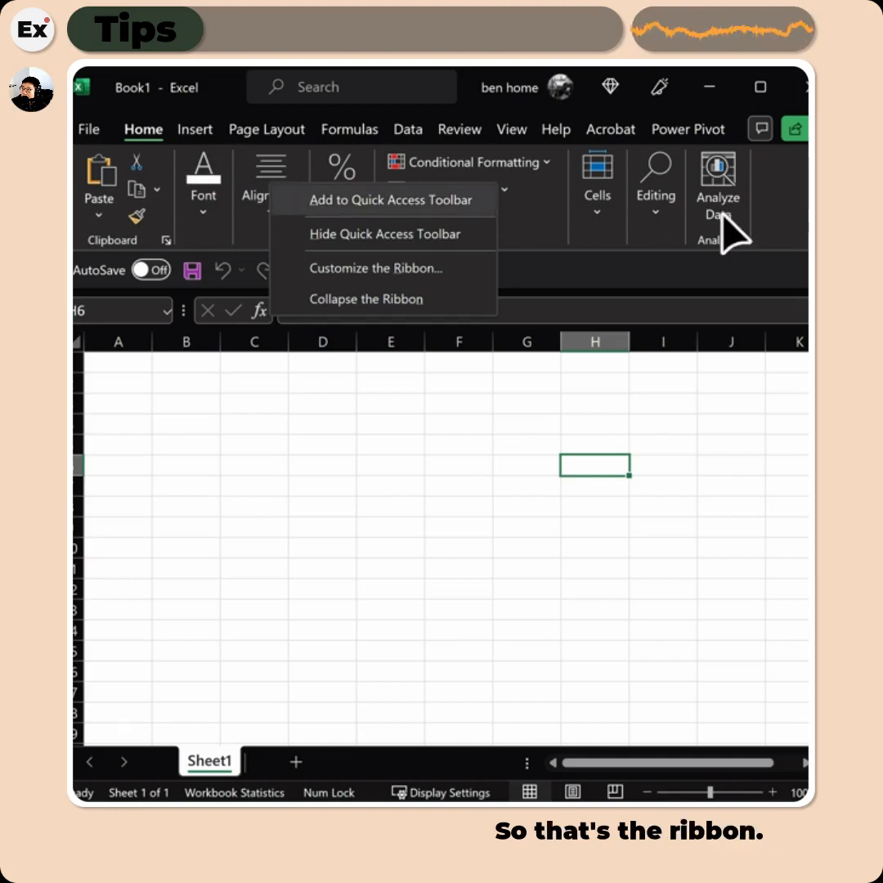
click(354, 269)
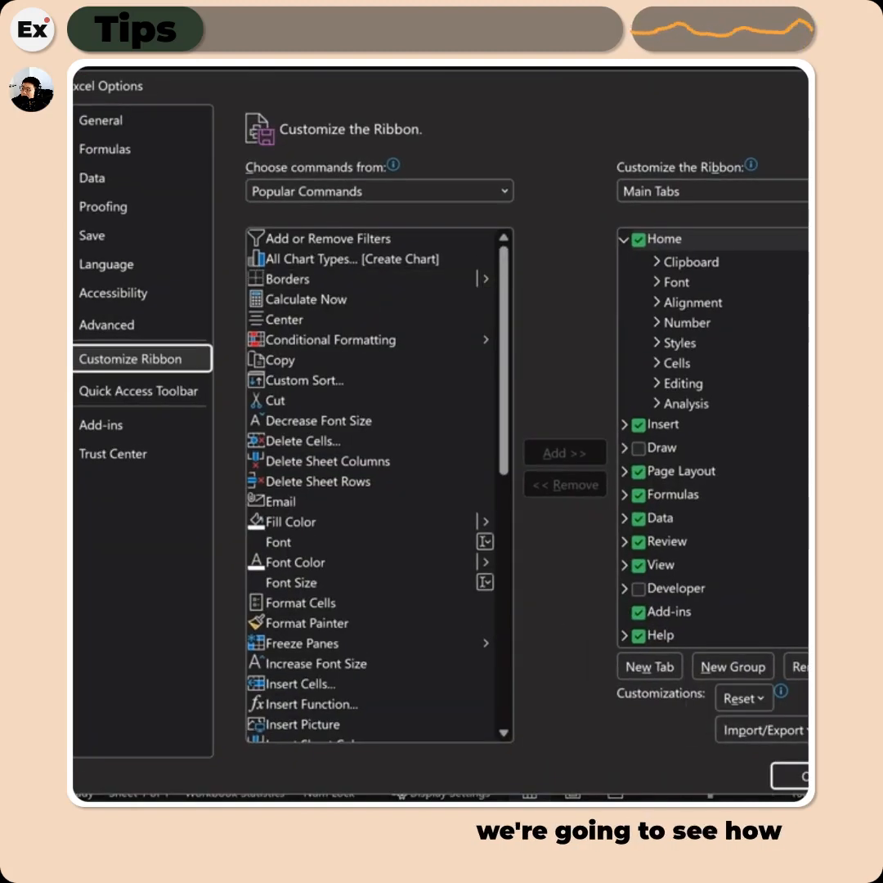
mouse_move(842, 784)
mouse_down()
mouse_move(778, 764)
mouse_move(830, 773)
mouse_up()
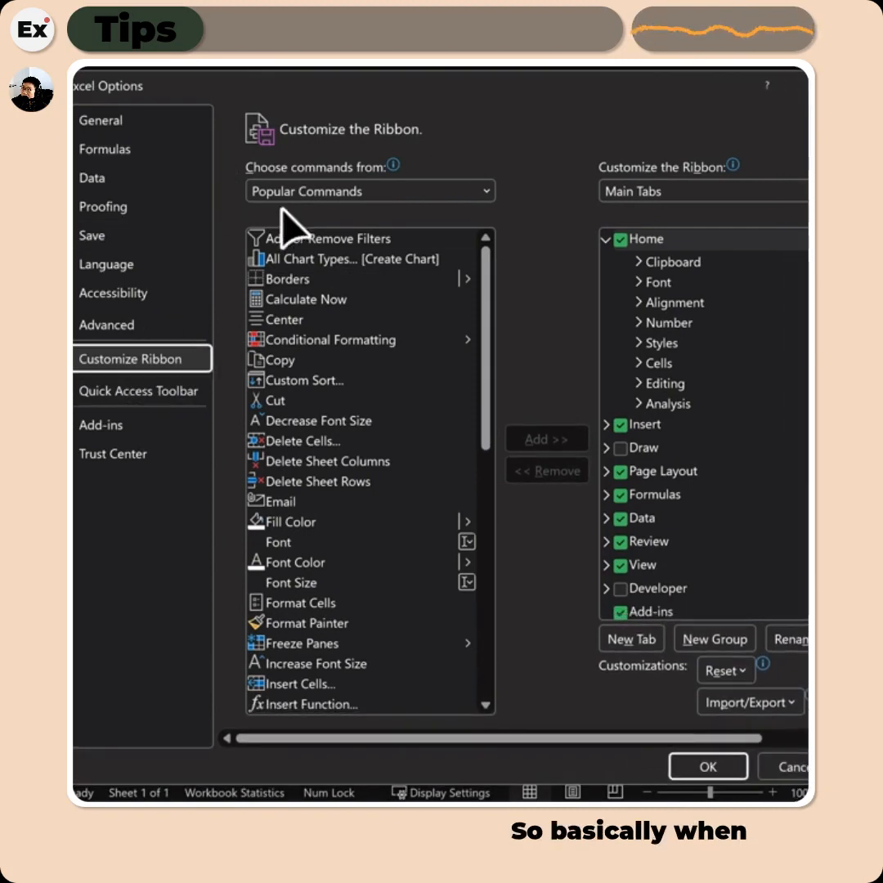
double_click(668, 239)
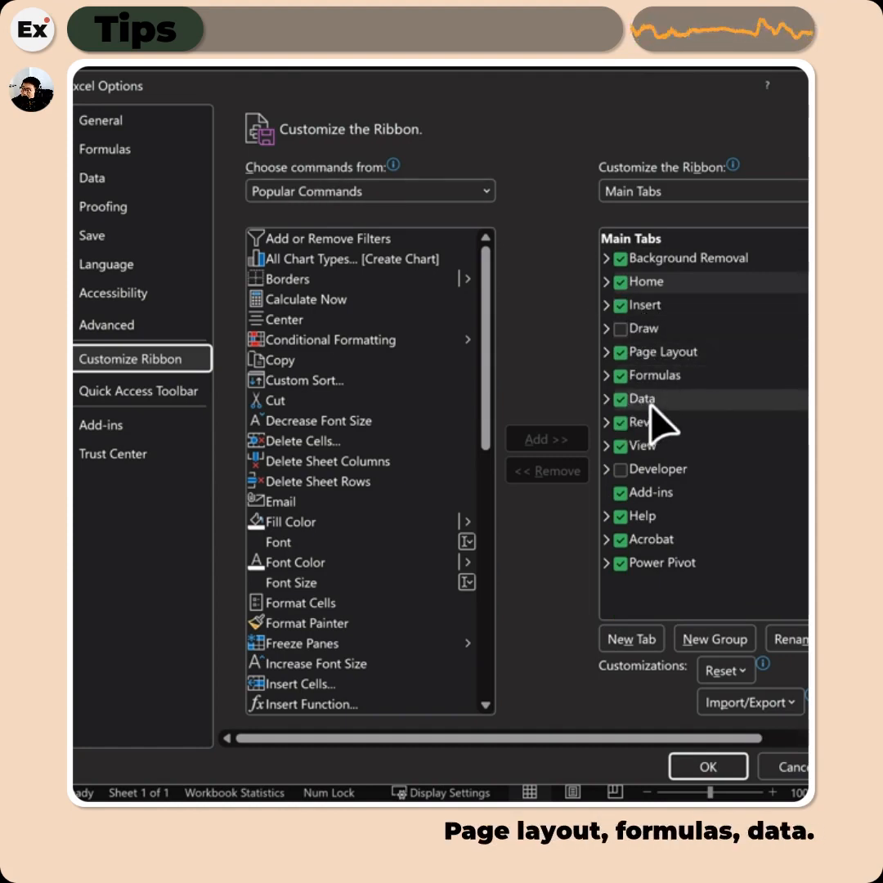
click(630, 360)
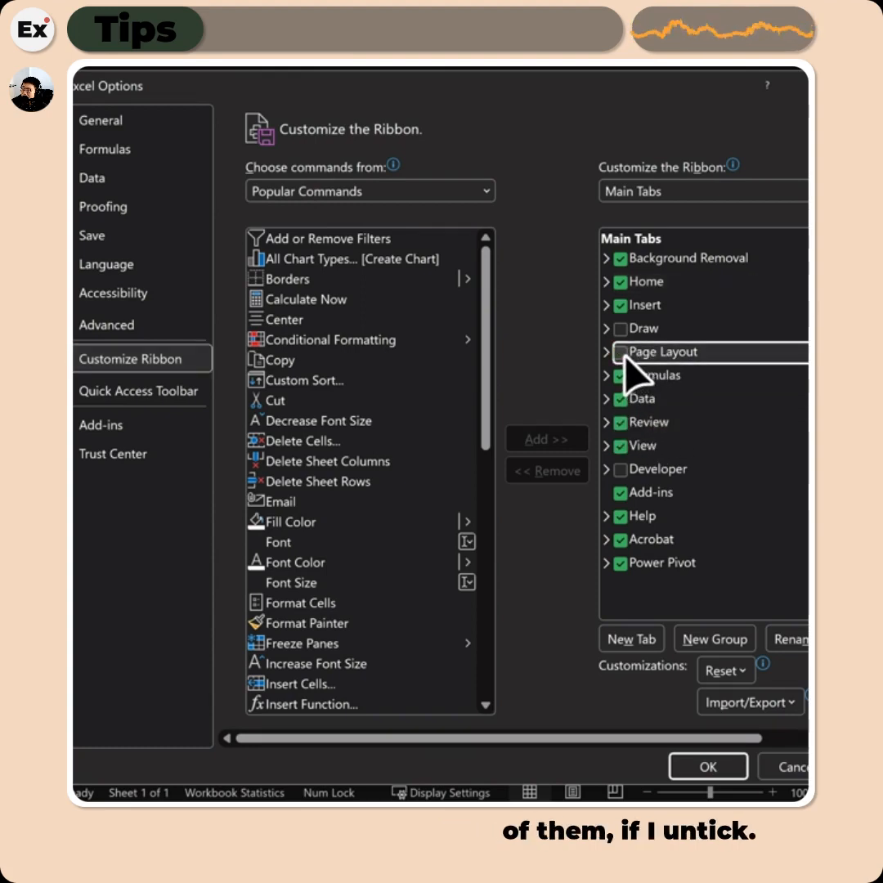
click(723, 776)
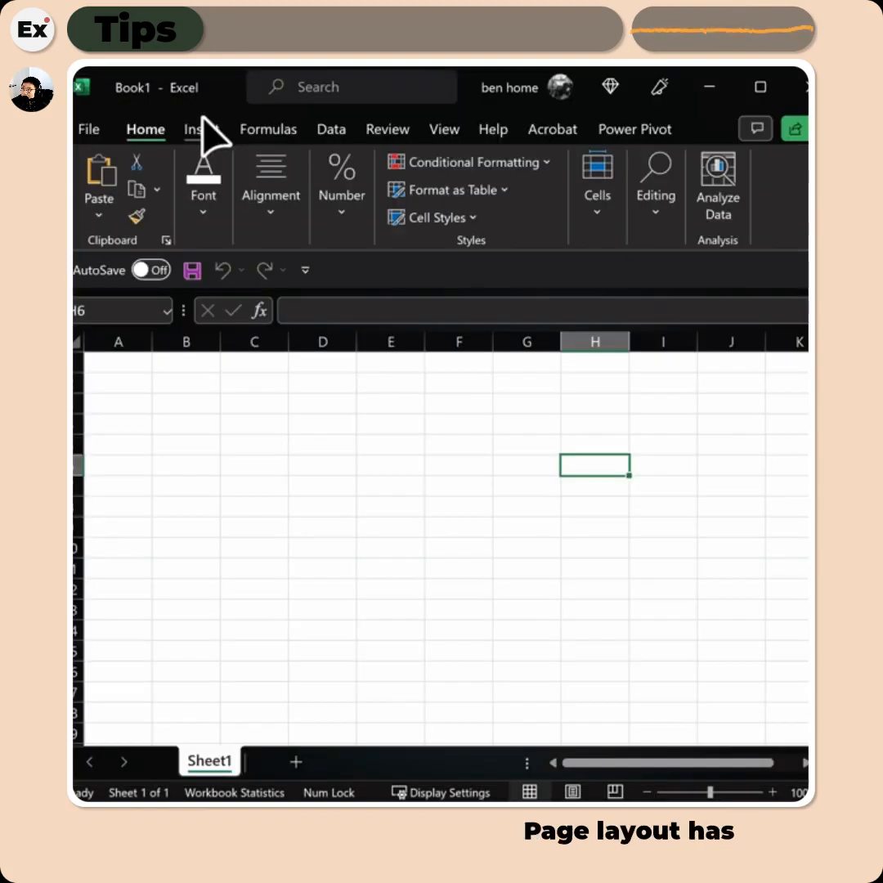
Restore the Page Layout tab in the ribbon customization and apply it.
right_click(211, 208)
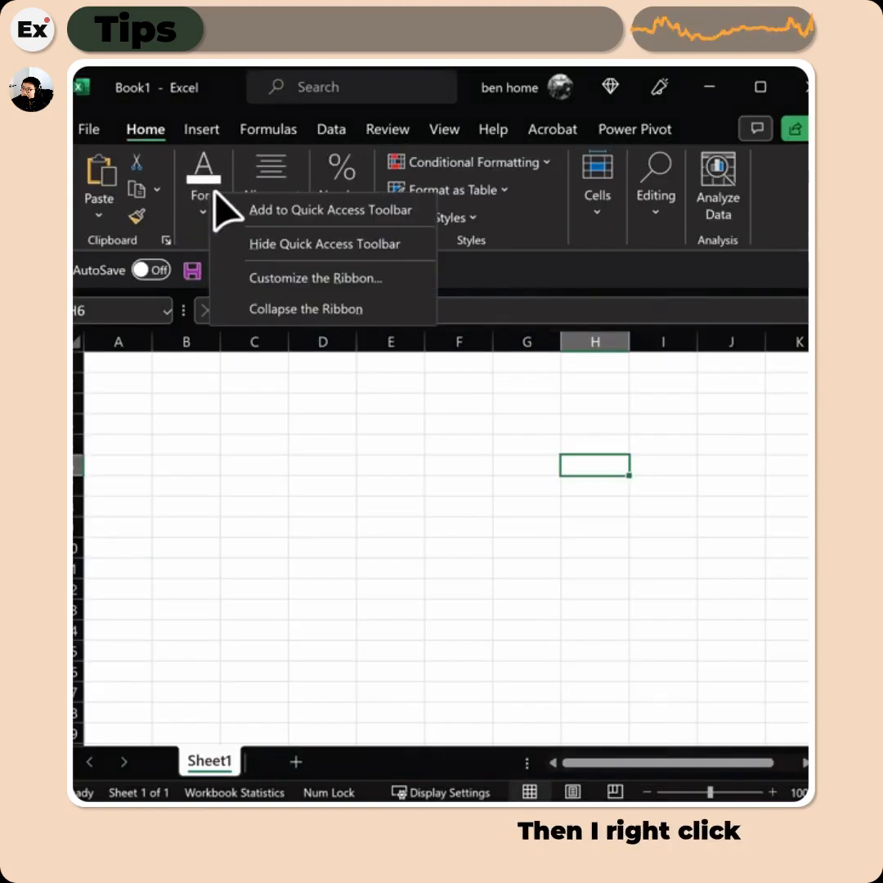
click(327, 279)
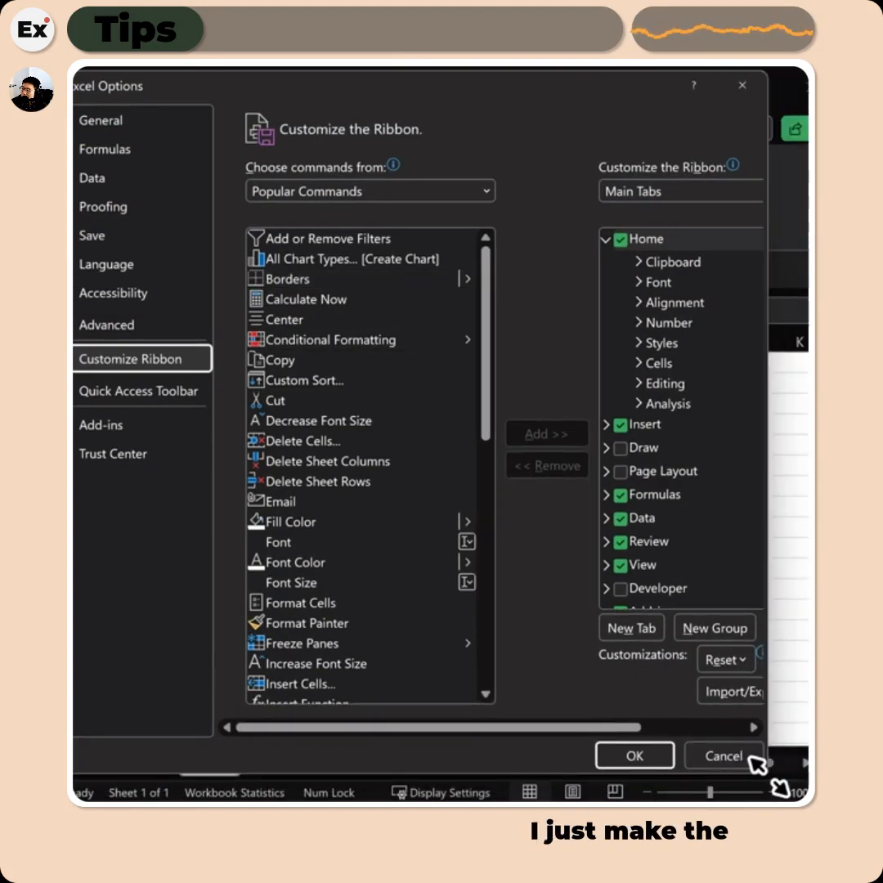
click(620, 471)
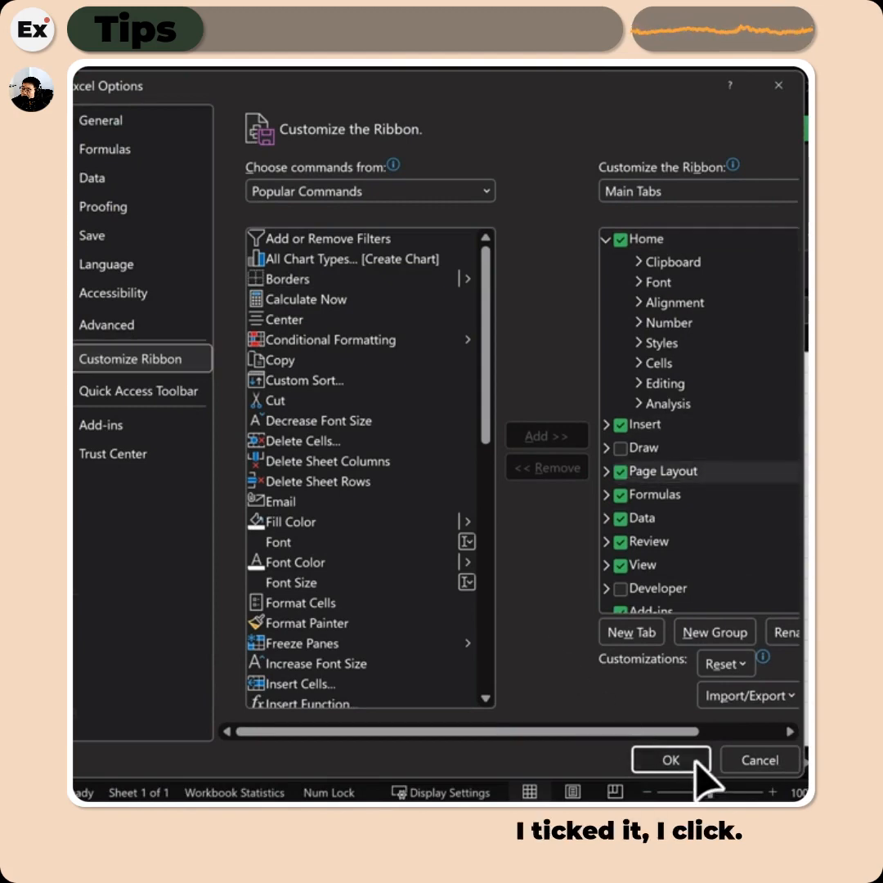
click(683, 765)
Examine the groups and commands inside the Insert tab, such as Tables, in the ribbon customization list.
right_click(273, 139)
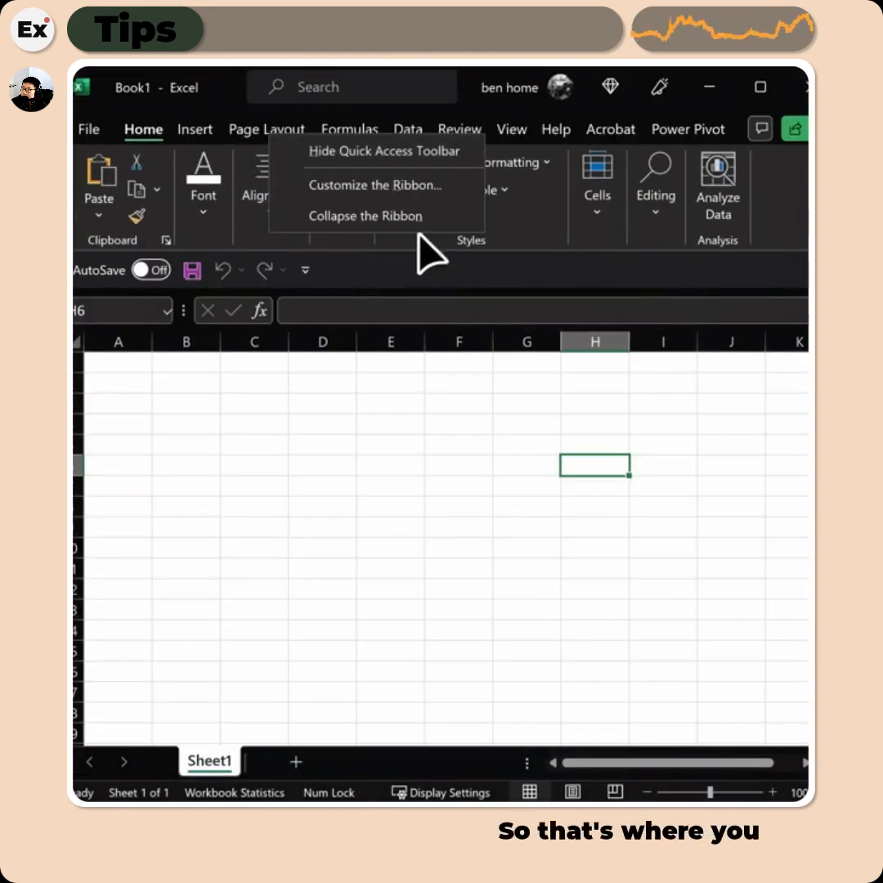
click(376, 186)
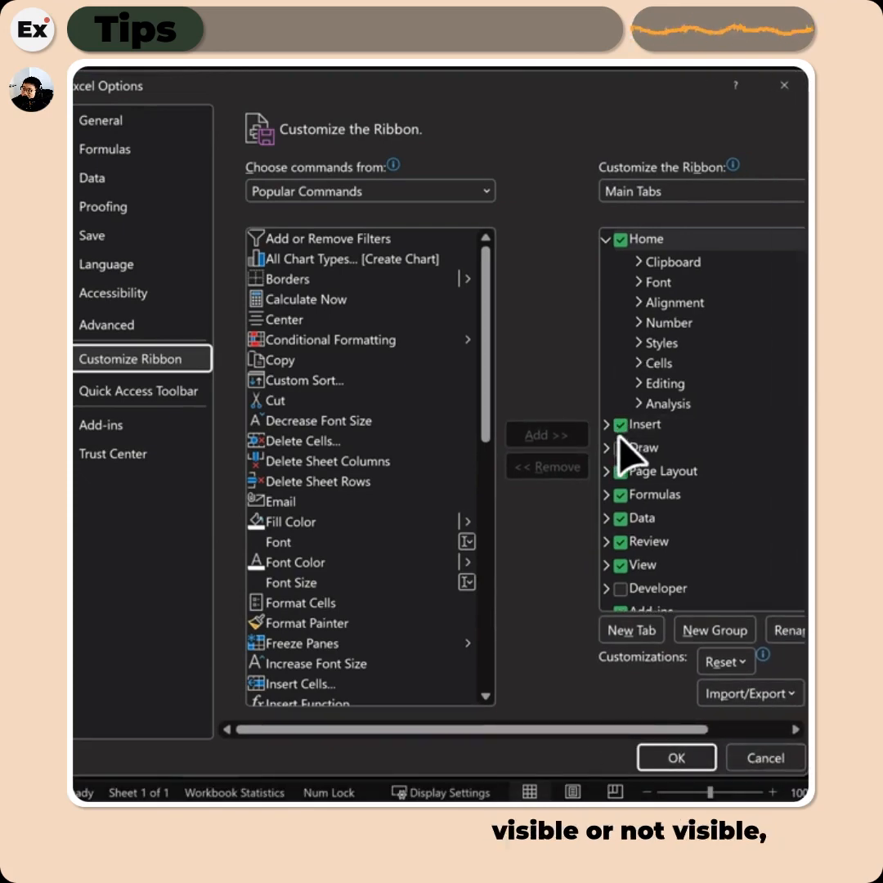
double_click(644, 425)
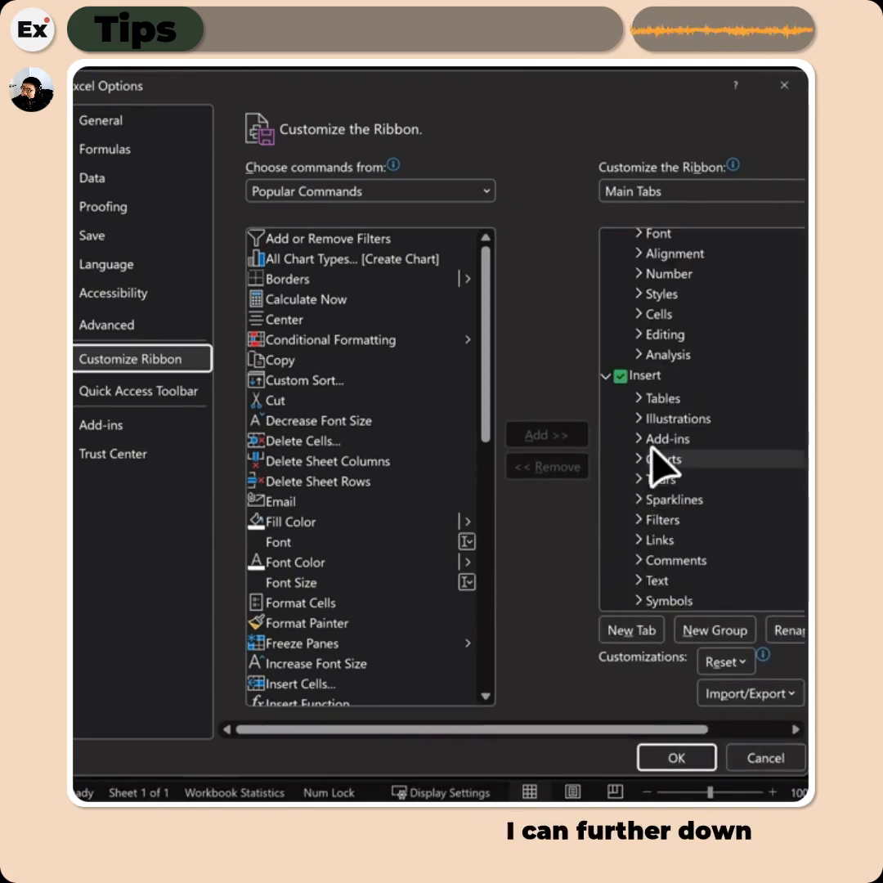
click(640, 399)
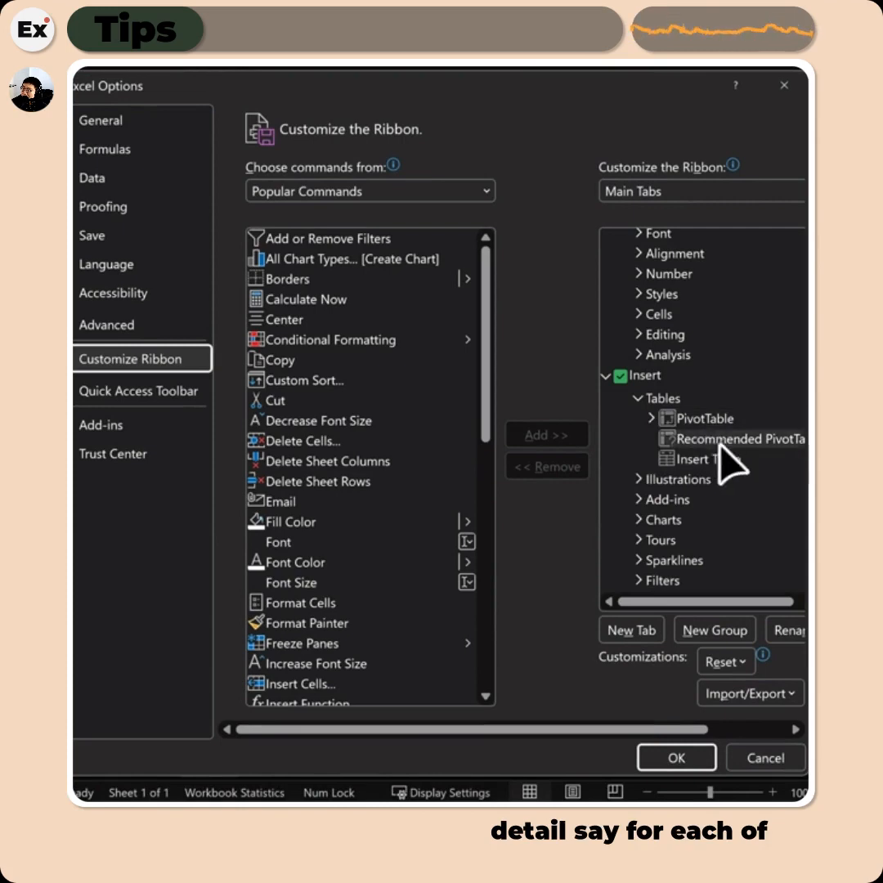
click(605, 376)
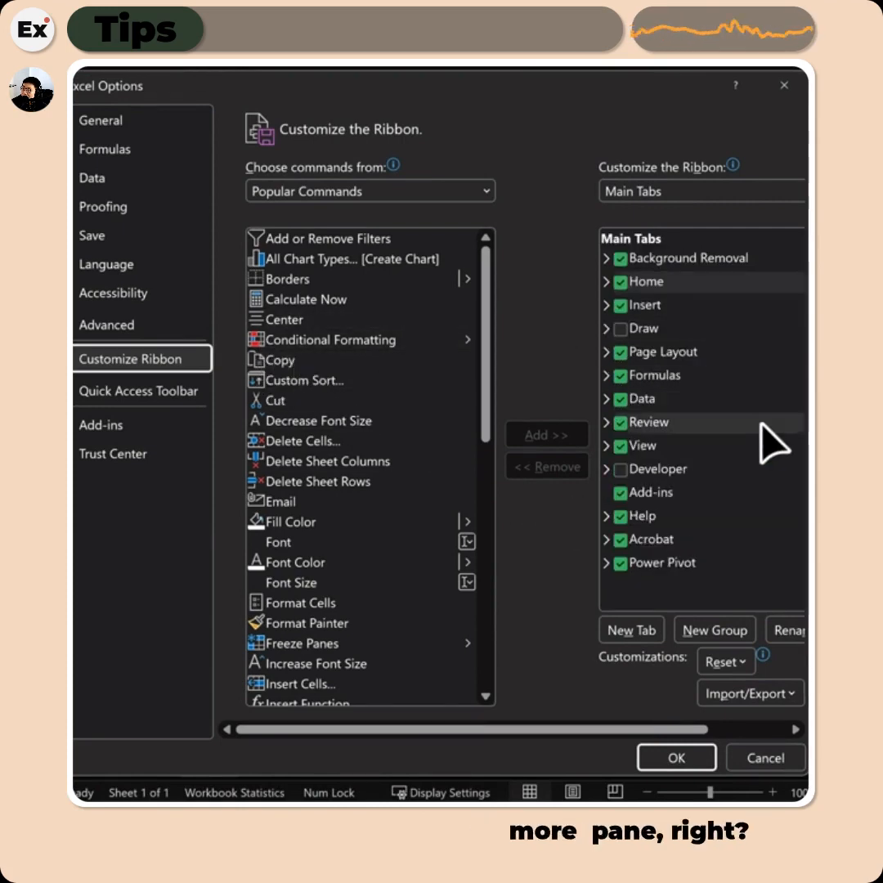
click(607, 305)
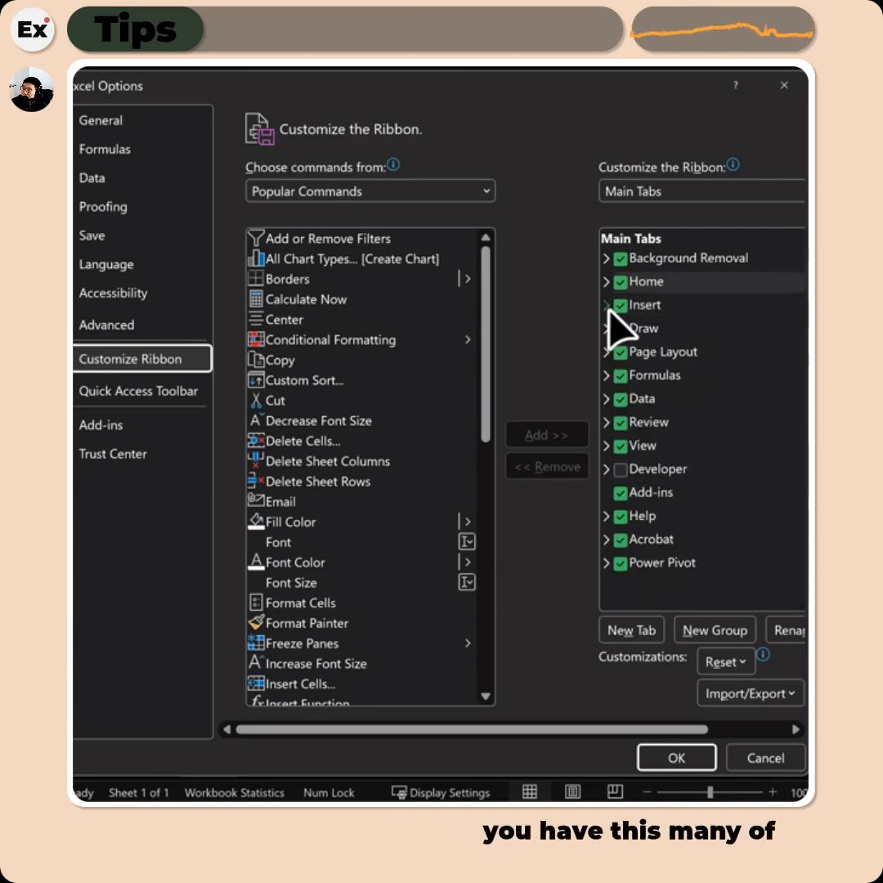
click(607, 306)
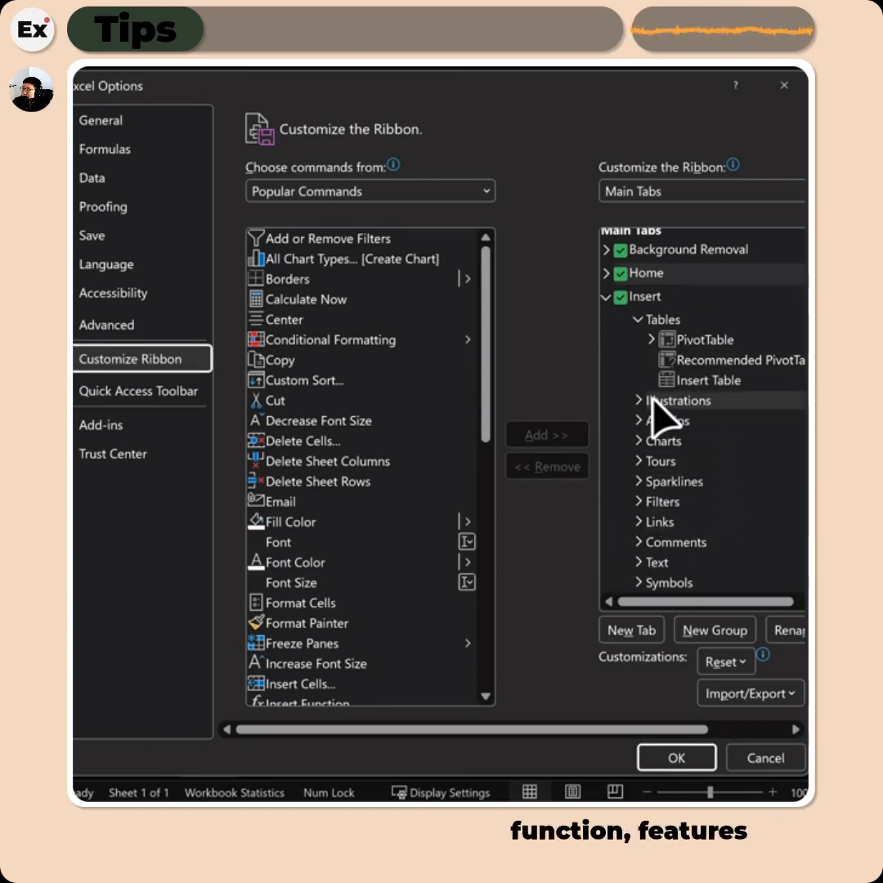
click(605, 298)
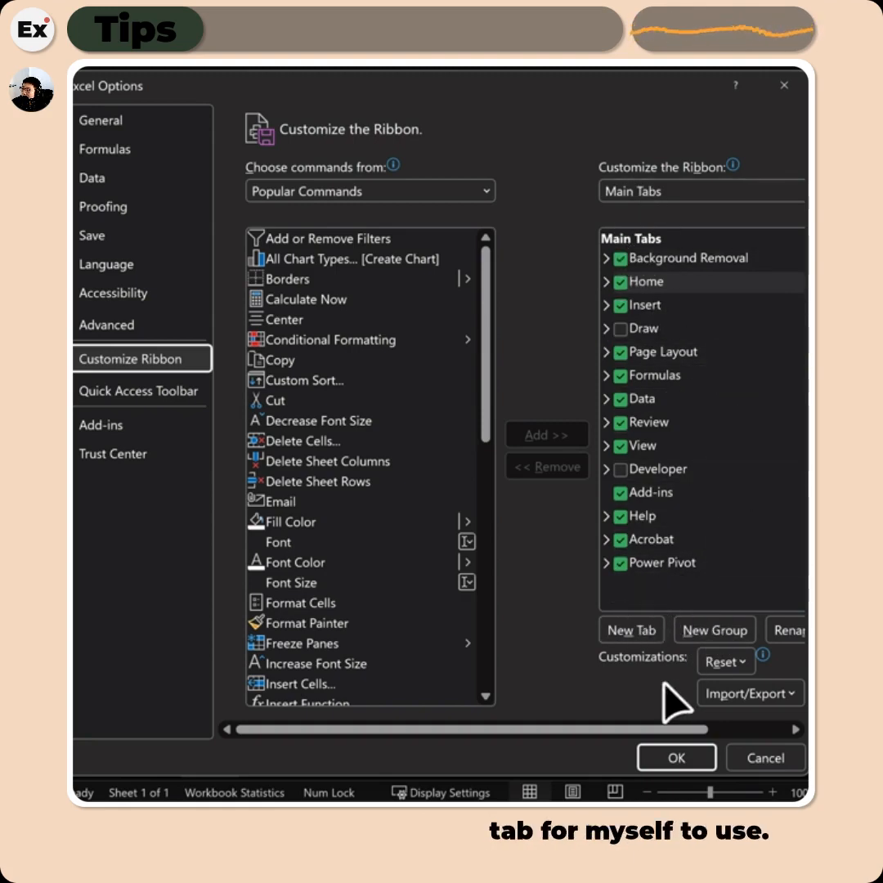
Add a custom ribbon tab after Home, rename it "my tab", and collapse its entry.
click(638, 631)
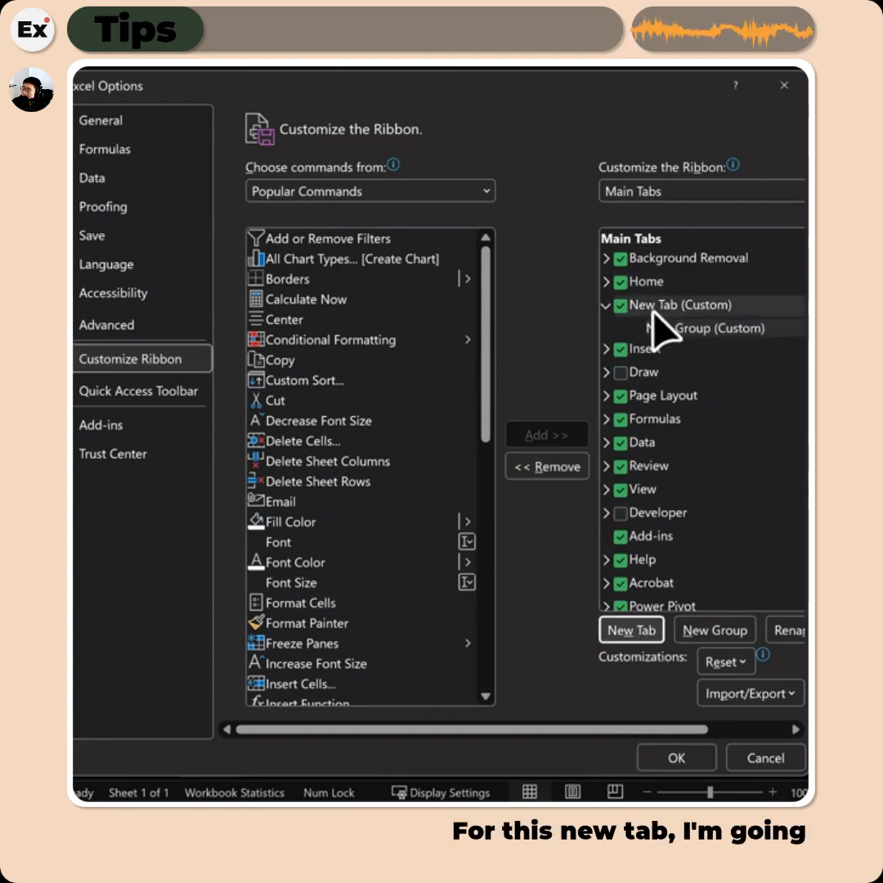
click(650, 315)
right_click(667, 309)
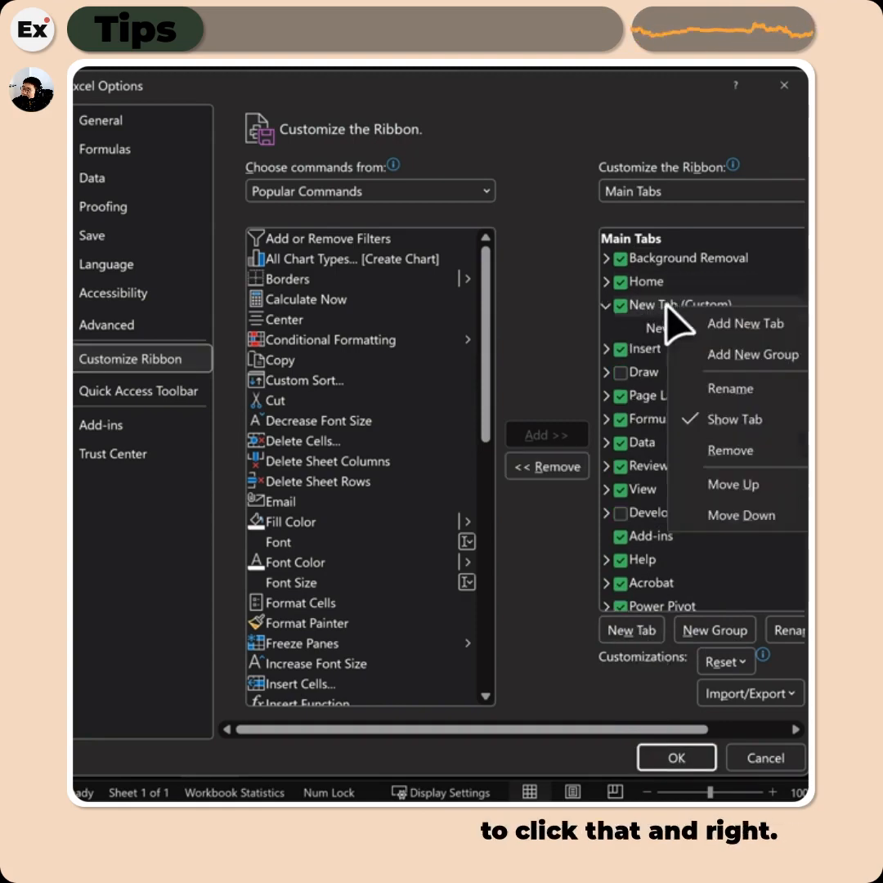
click(721, 389)
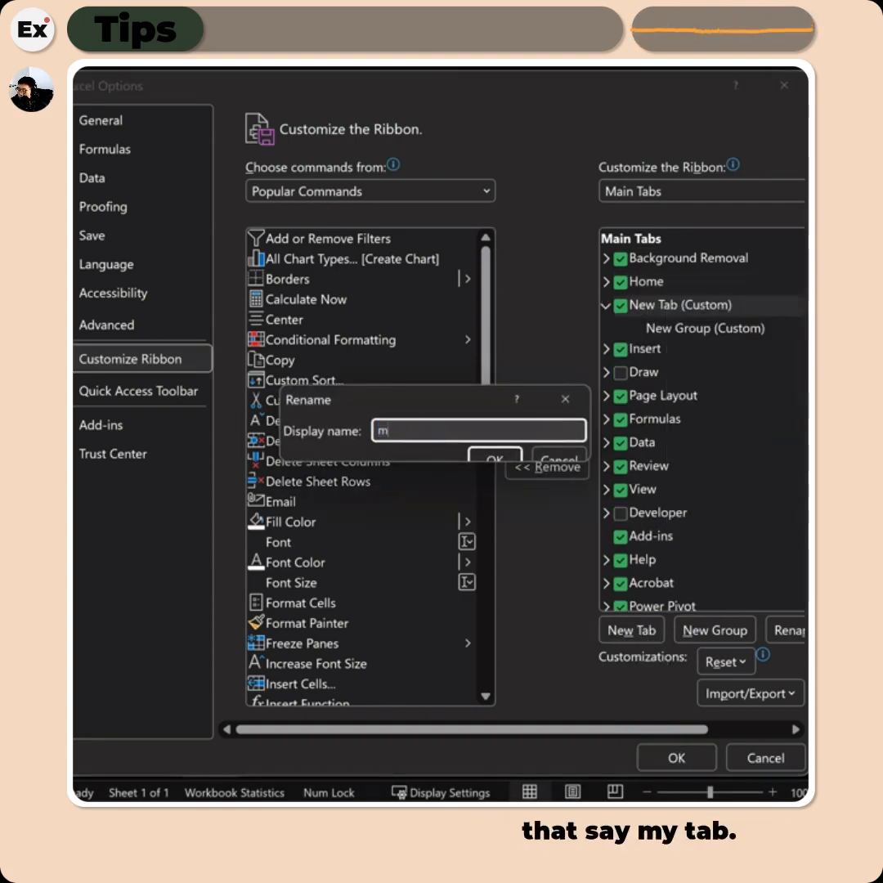
text(my tab)
click(495, 458)
click(606, 305)
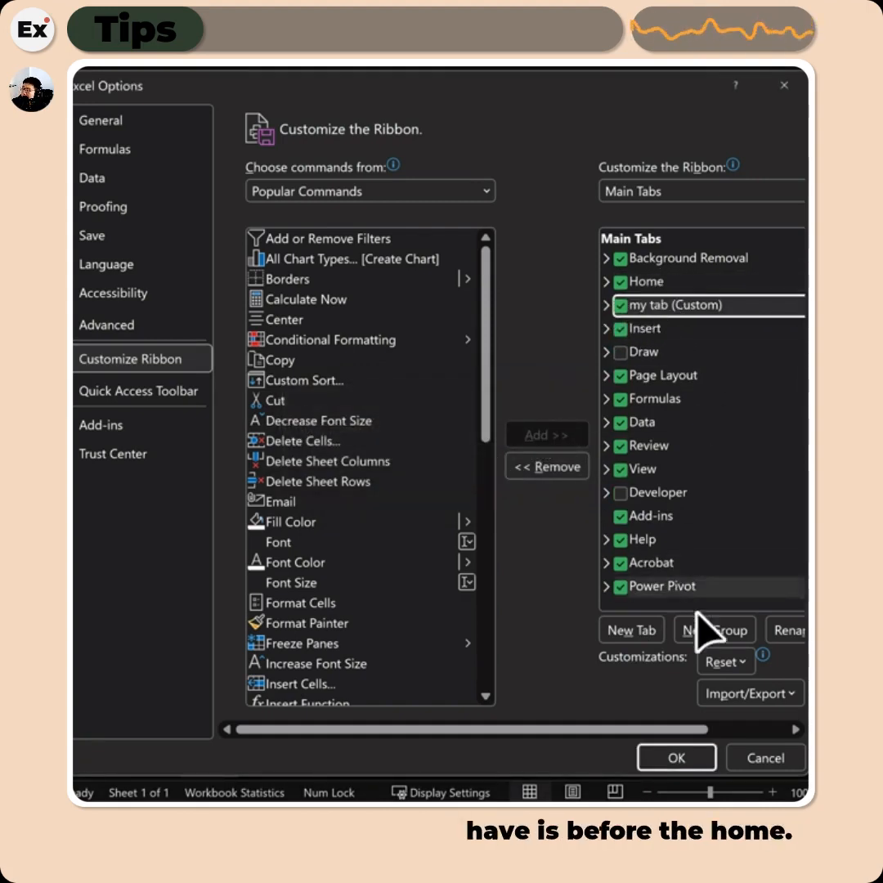
Move the custom "my tab" above Home in the ribbon order, apply the change, and display that tab on the ribbon.
drag(615, 730, 653, 729)
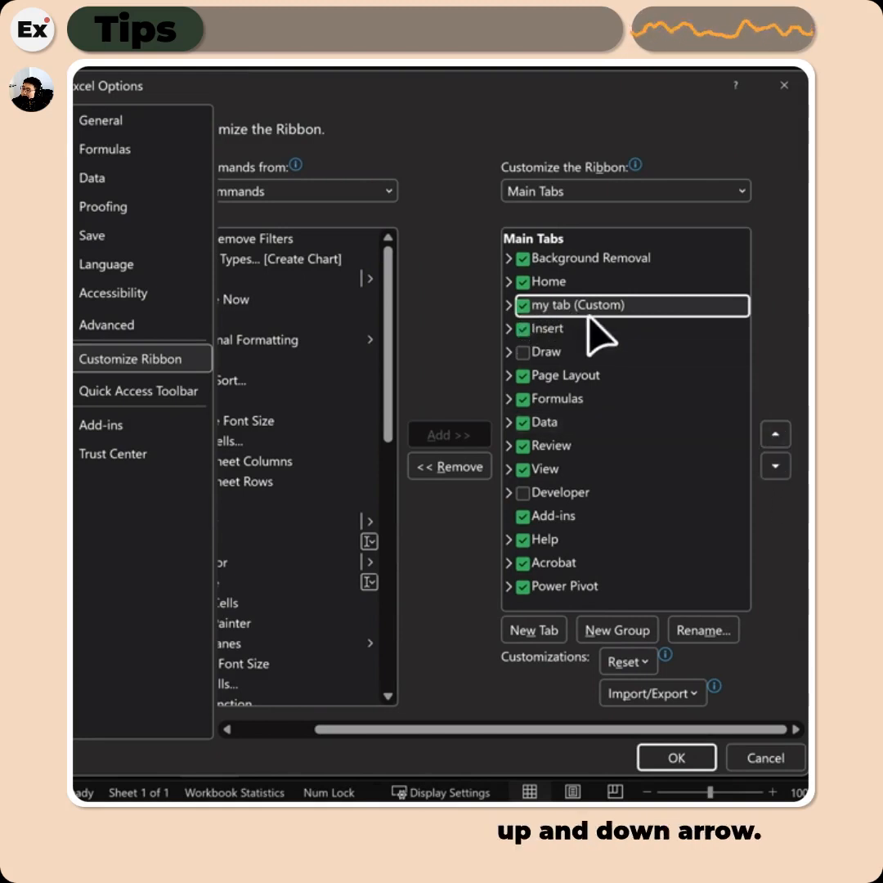
click(777, 435)
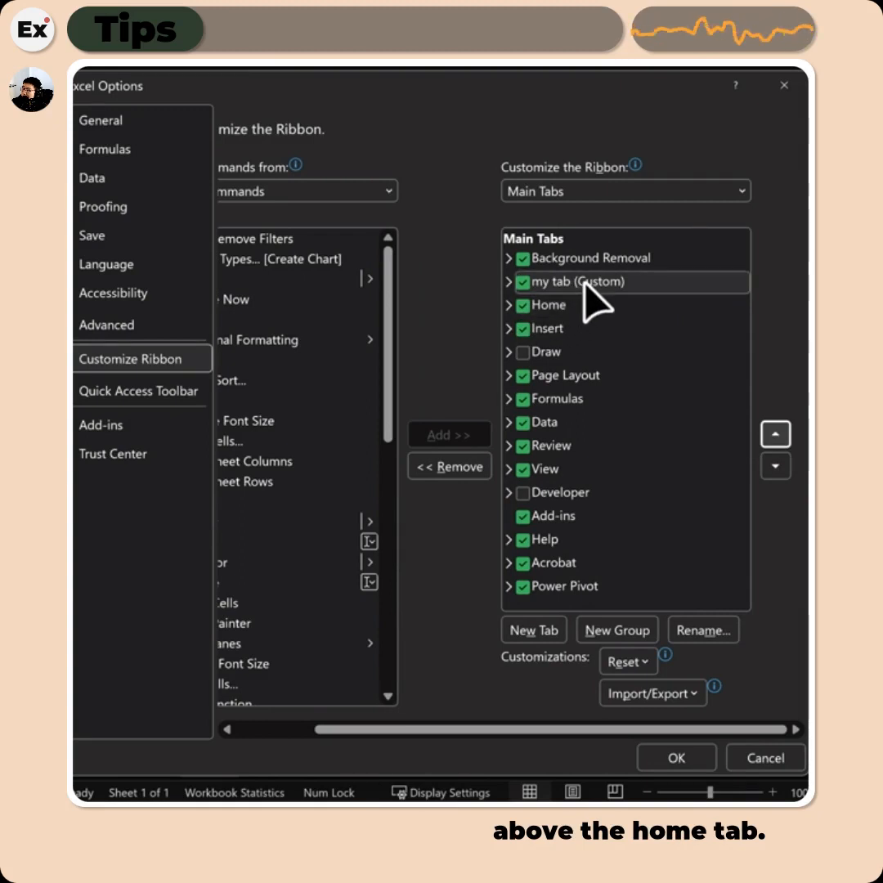
click(509, 283)
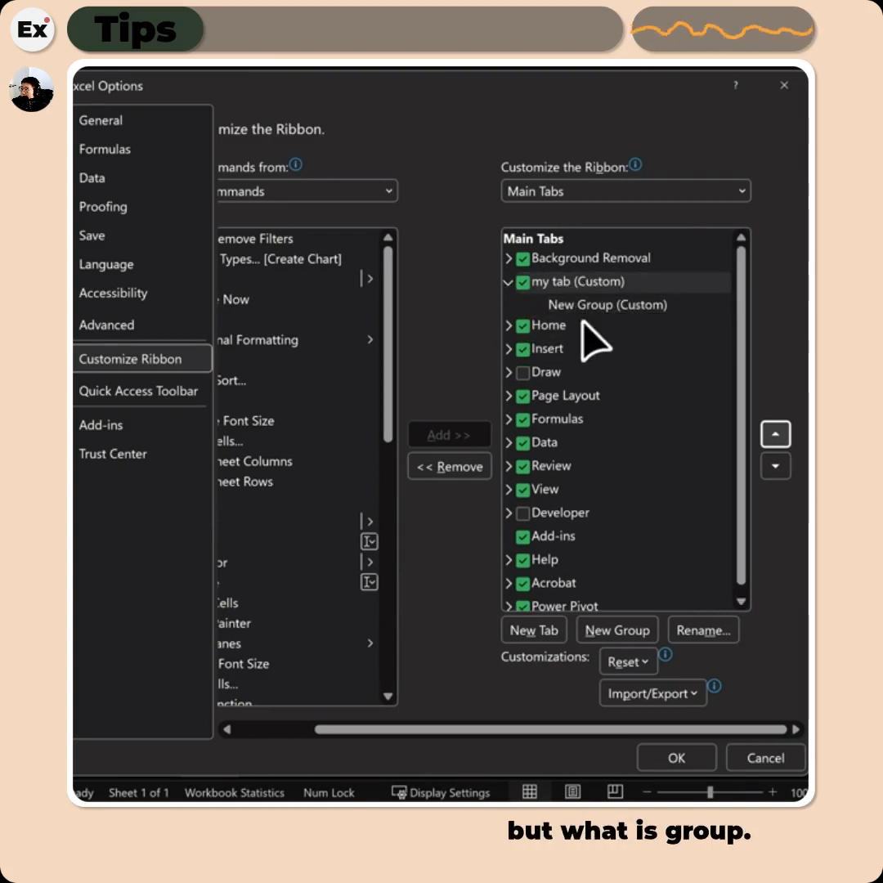
click(683, 770)
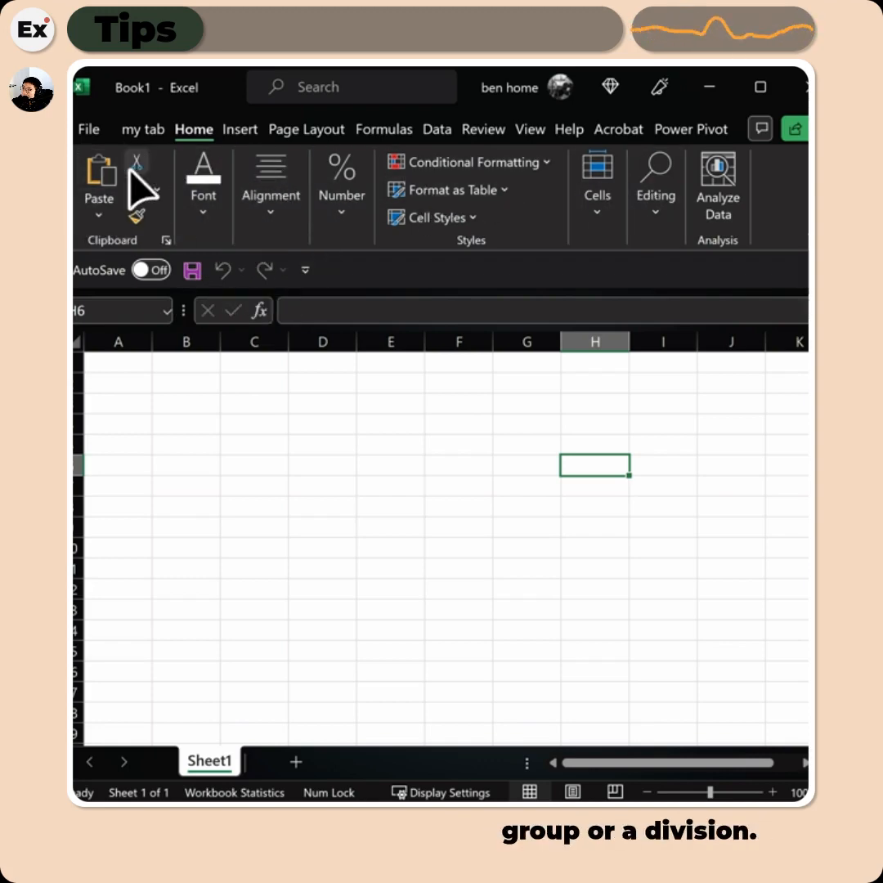
click(155, 129)
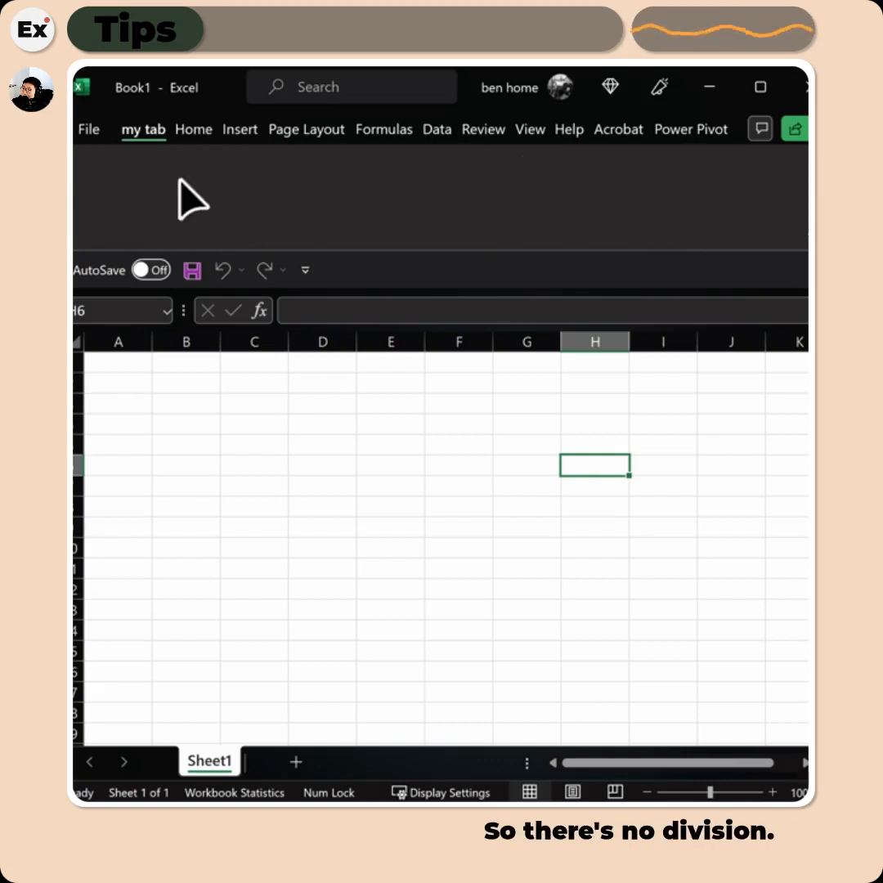
Rename the new custom group inside "my tab" as "clean" and assign it the eraser symbol in the ribbon customization.
right_click(292, 176)
click(409, 228)
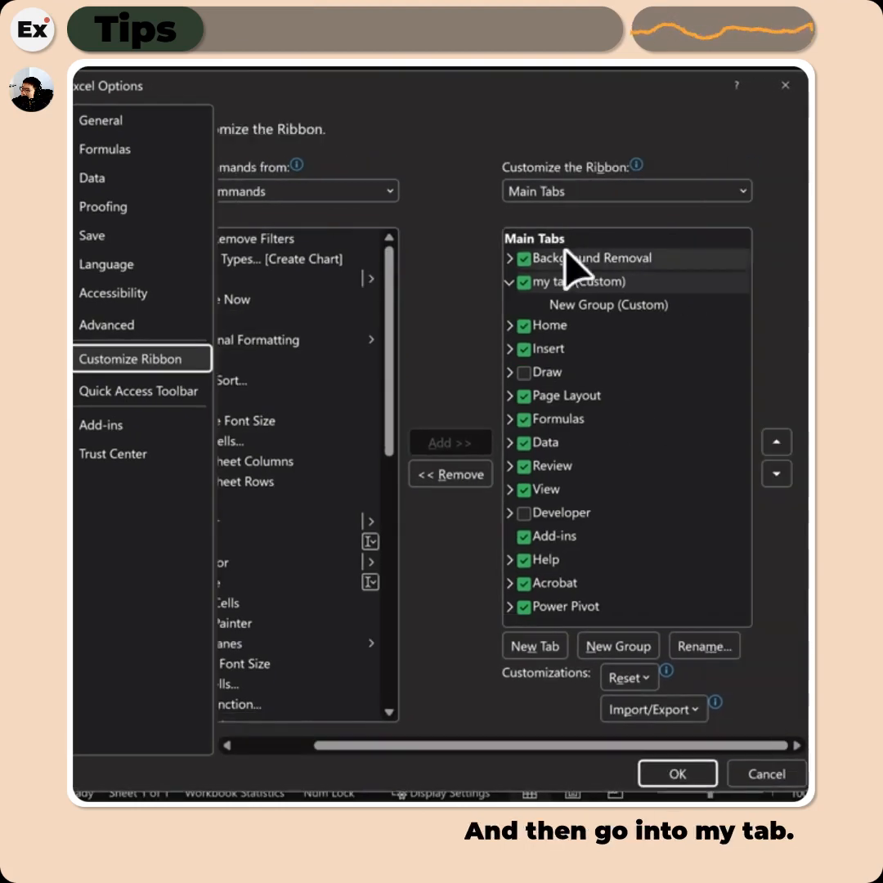
click(548, 283)
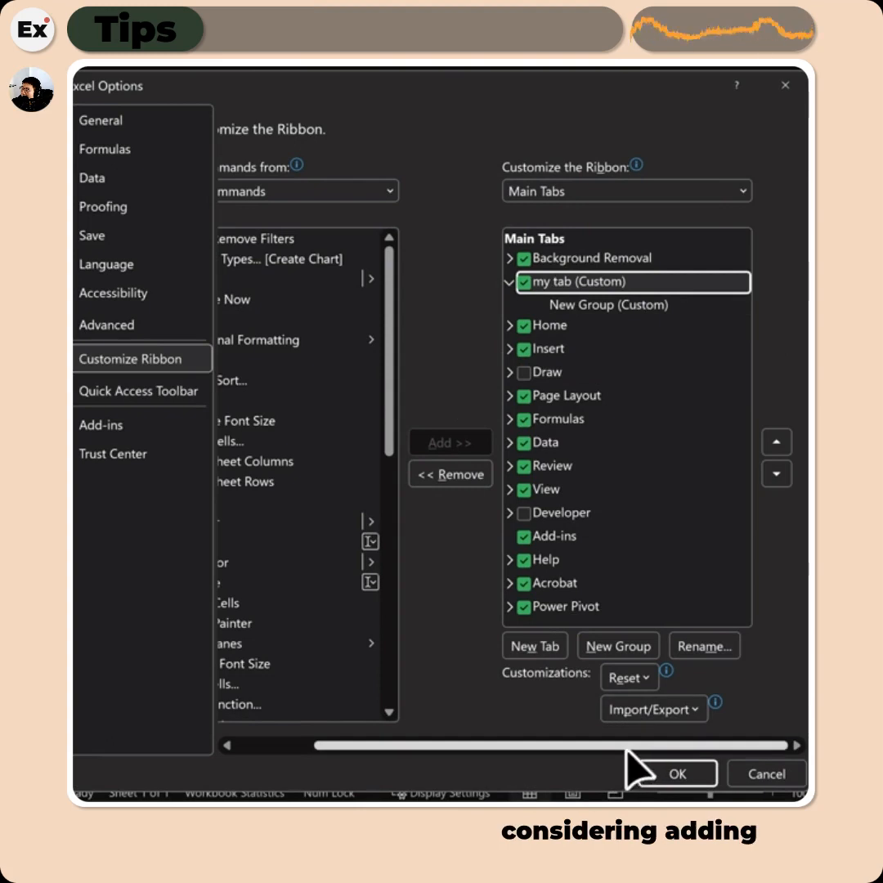
drag(627, 747, 561, 759)
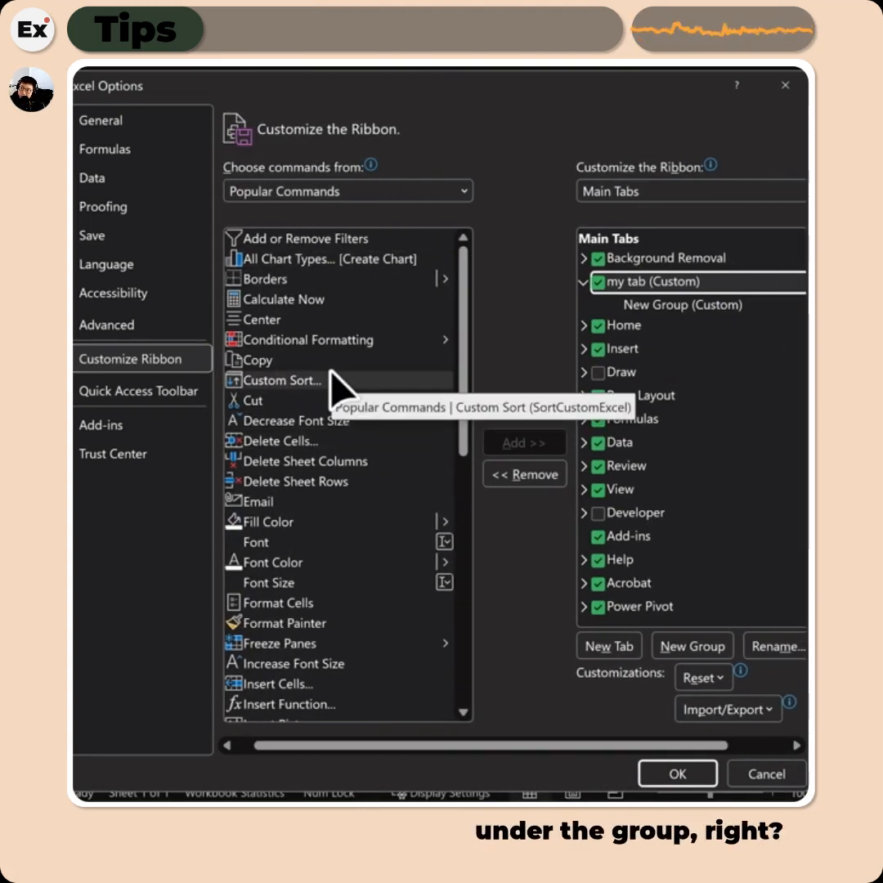
right_click(667, 303)
click(756, 387)
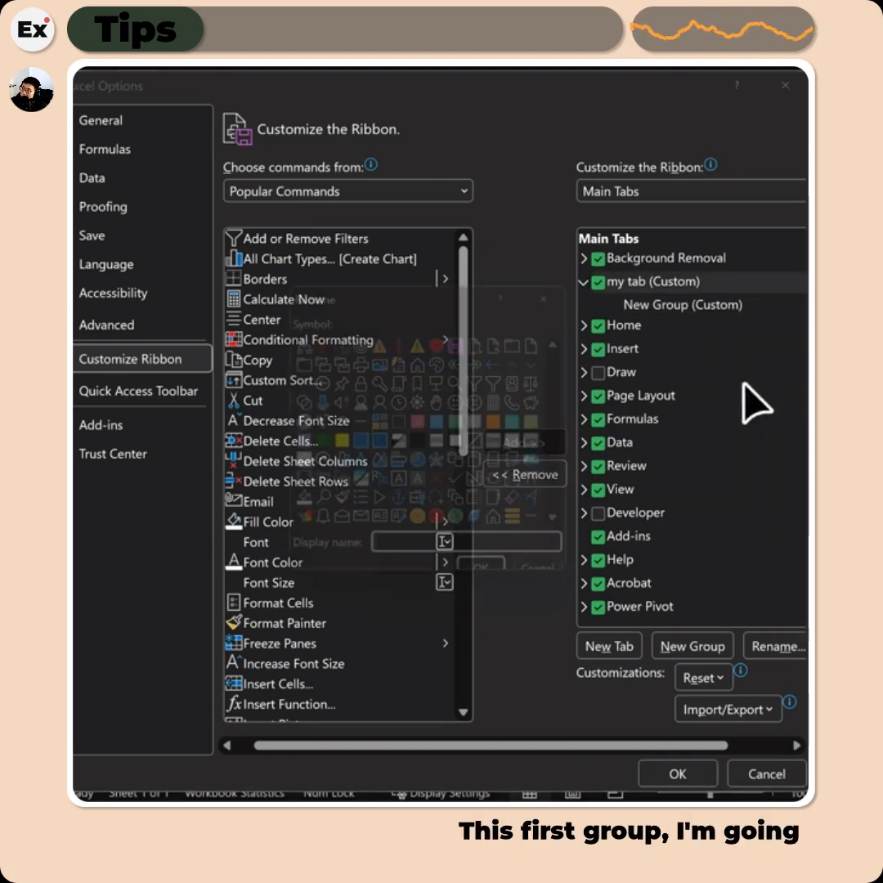
text(clean)
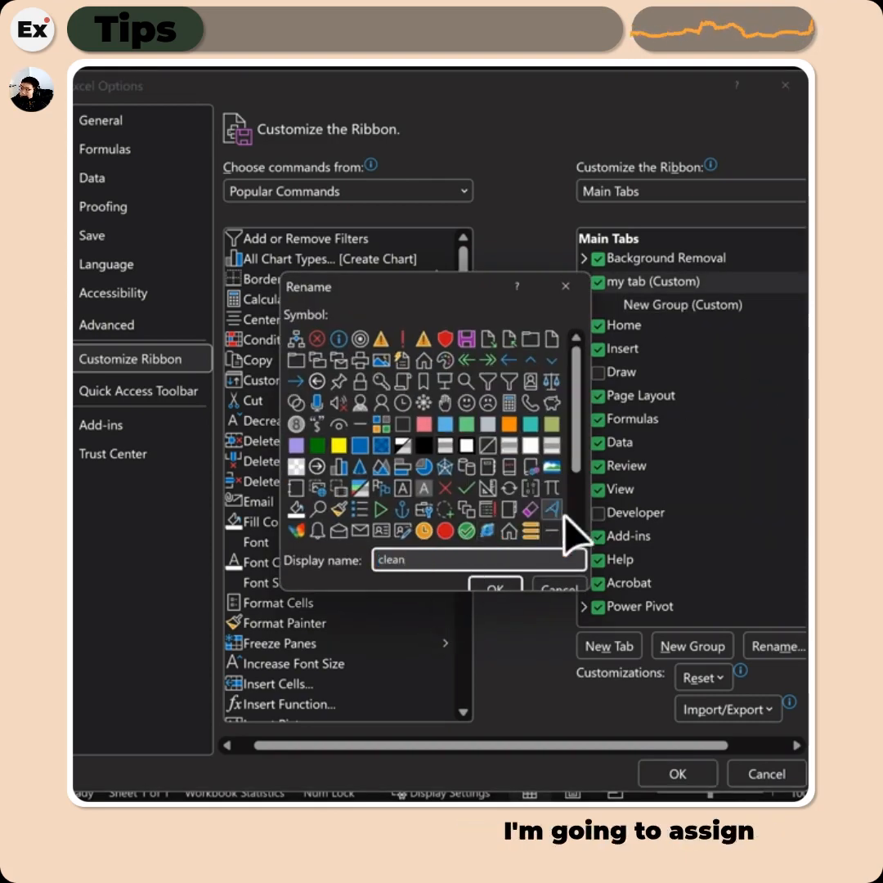
click(530, 509)
click(494, 587)
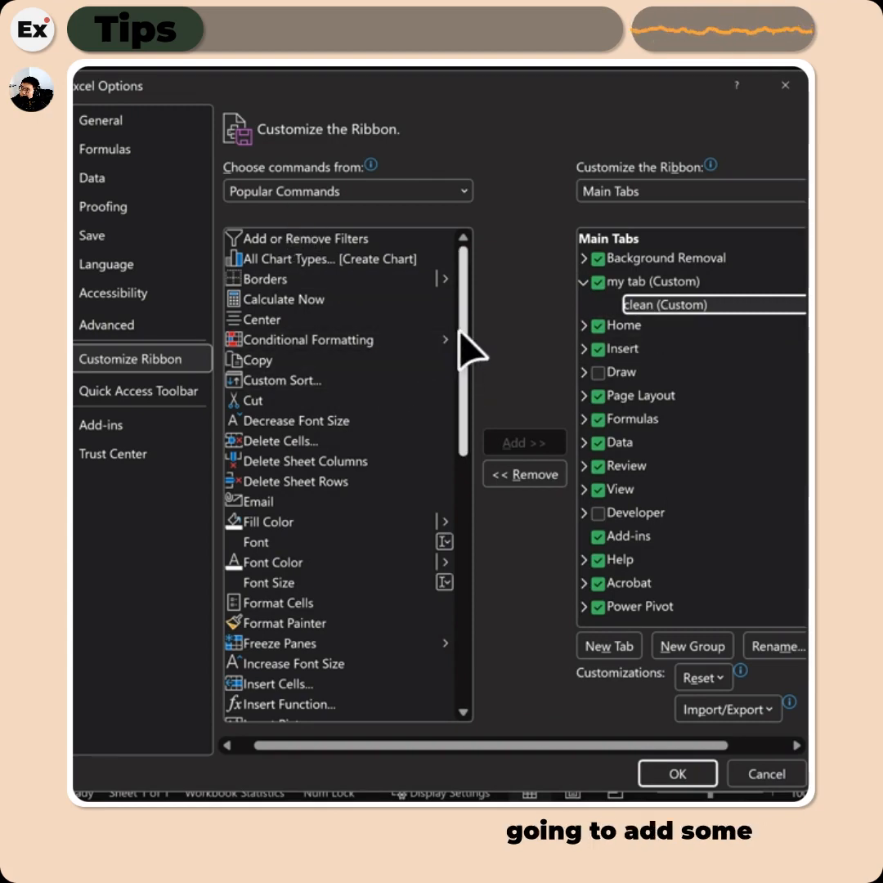
Add the Clear All command from the Home tab's Editing group to the custom "clean" group.
scroll(466, 356, down, 1)
scroll(478, 446, down, 3)
scroll(490, 347, up, 4)
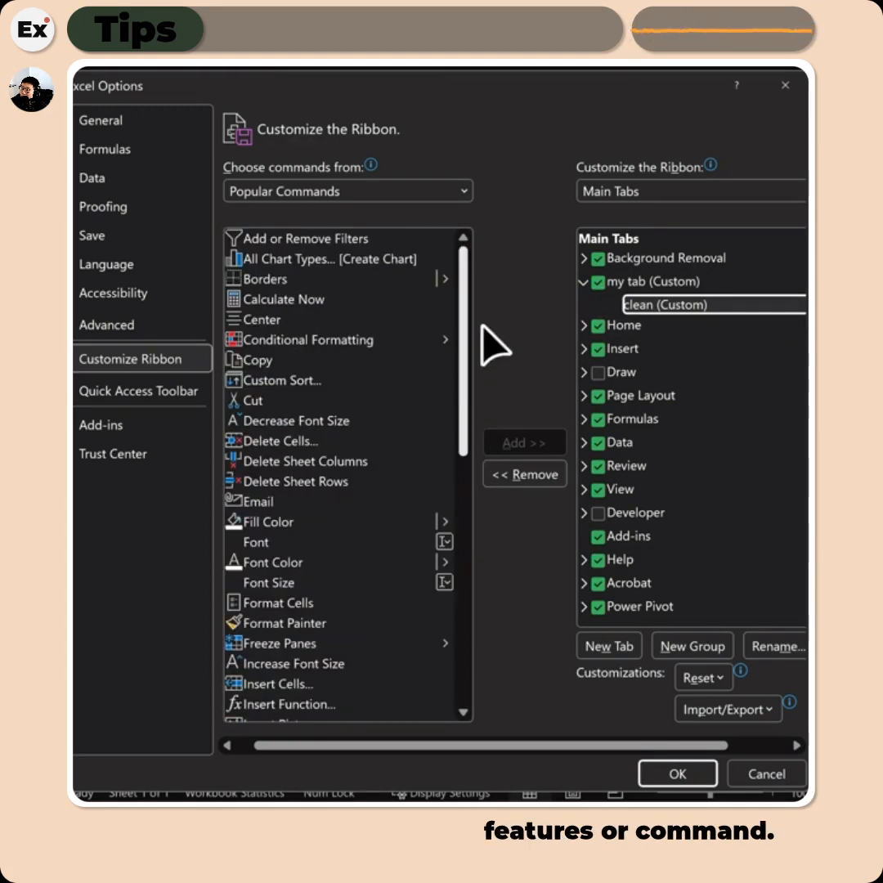
click(464, 191)
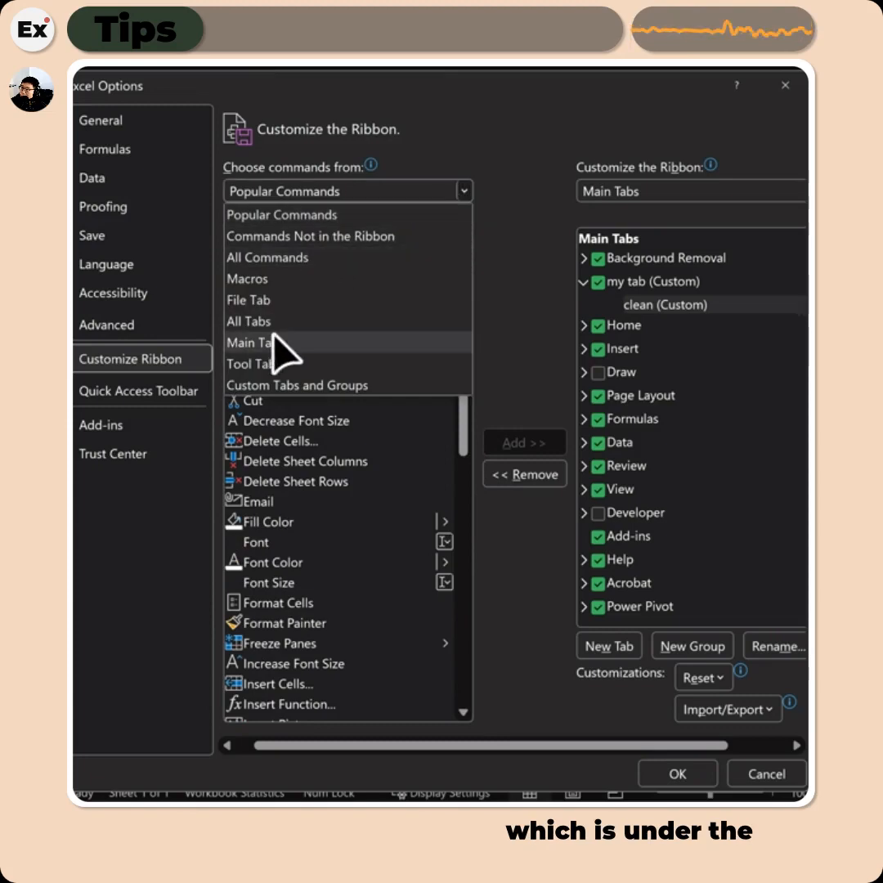
click(277, 342)
click(229, 278)
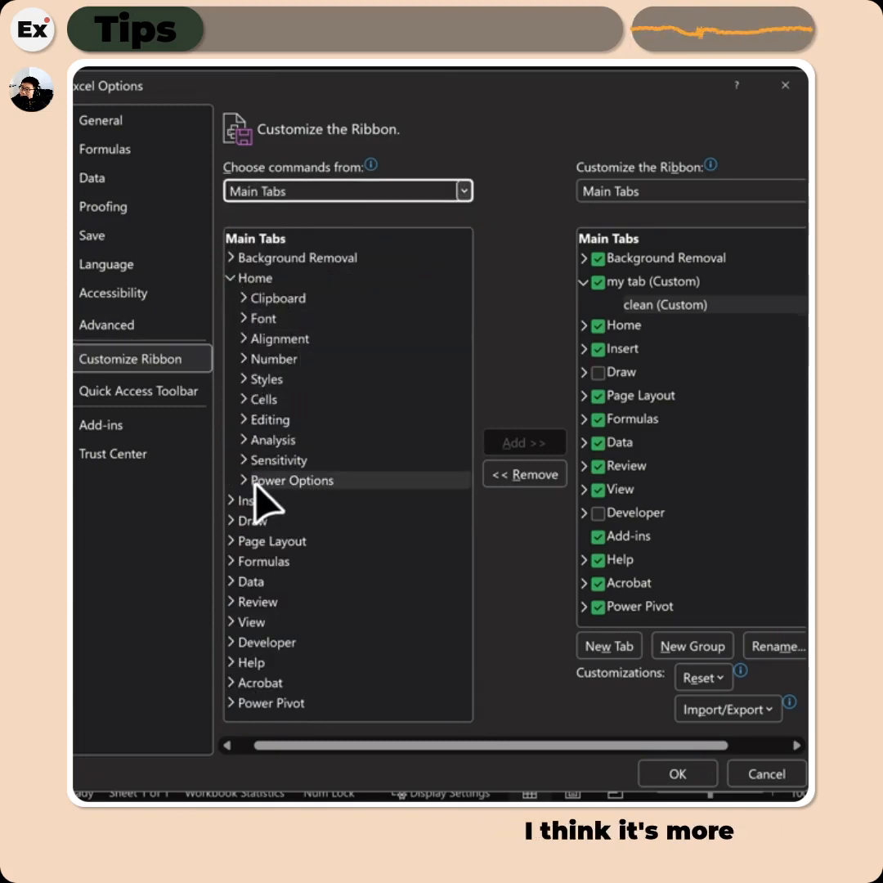
click(243, 420)
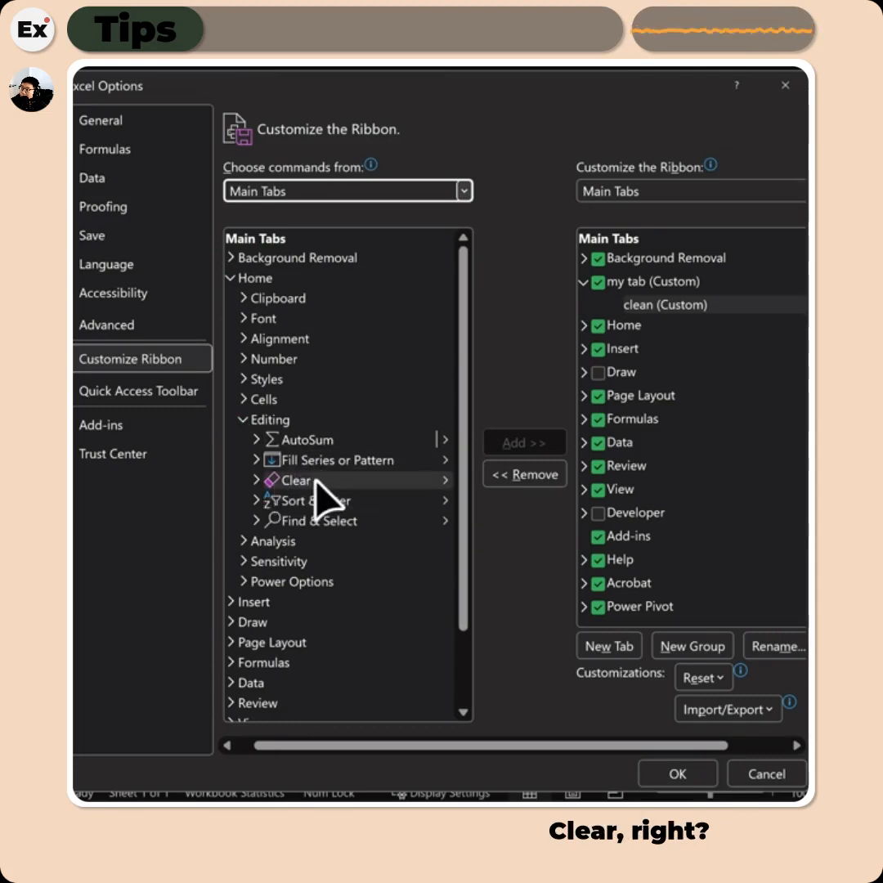
click(257, 481)
click(322, 448)
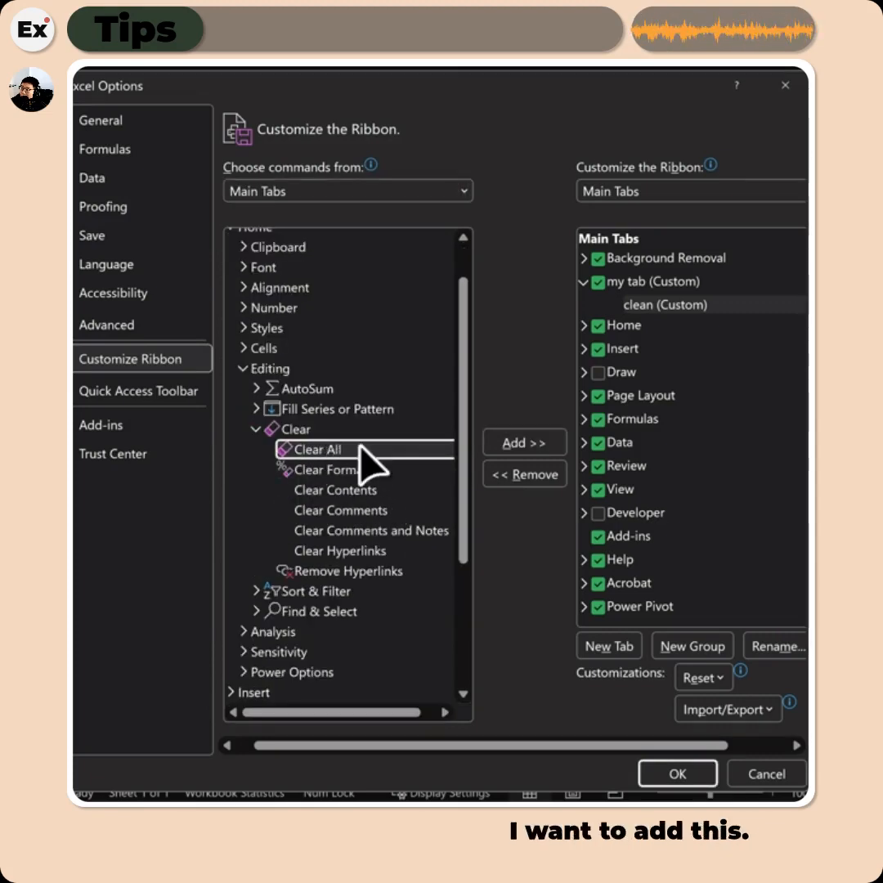
click(515, 444)
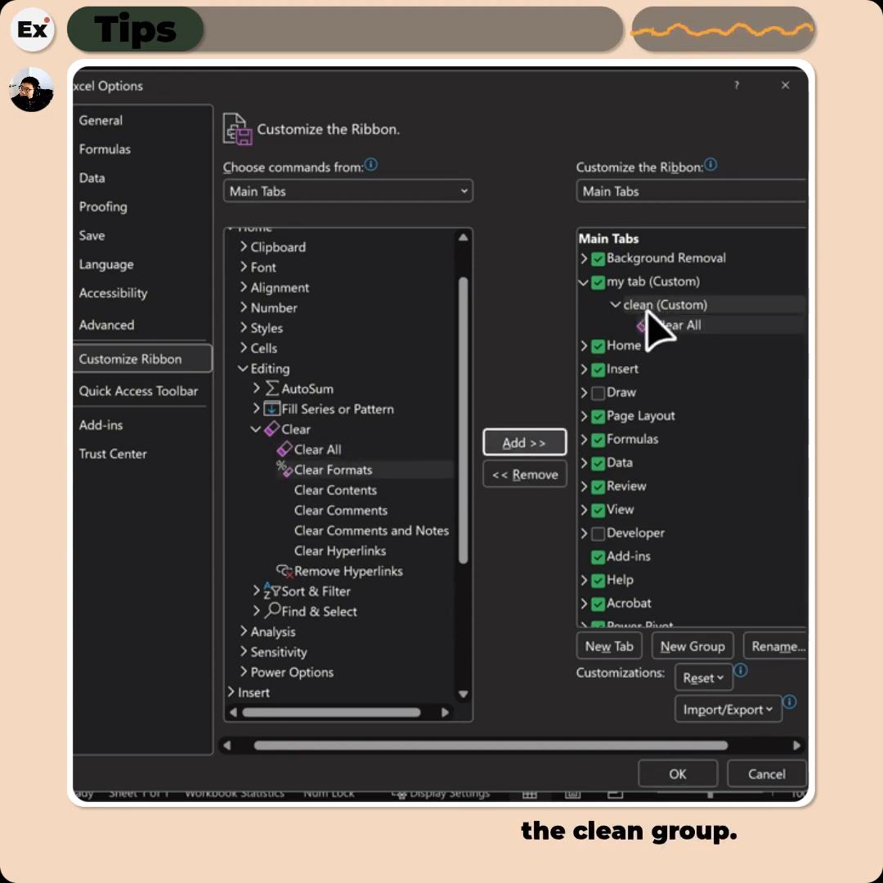
Add the Clear Contents command to the "clean" group, check the group's commands, and apply the ribbon changes.
scroll(384, 509, down, 1)
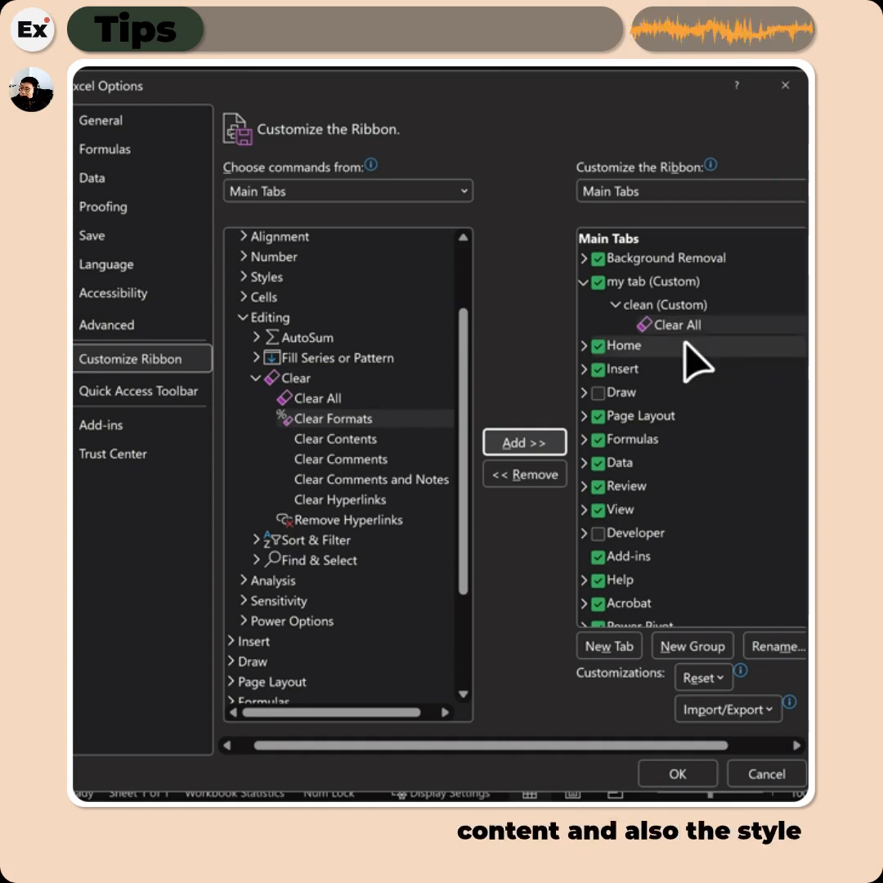
click(353, 440)
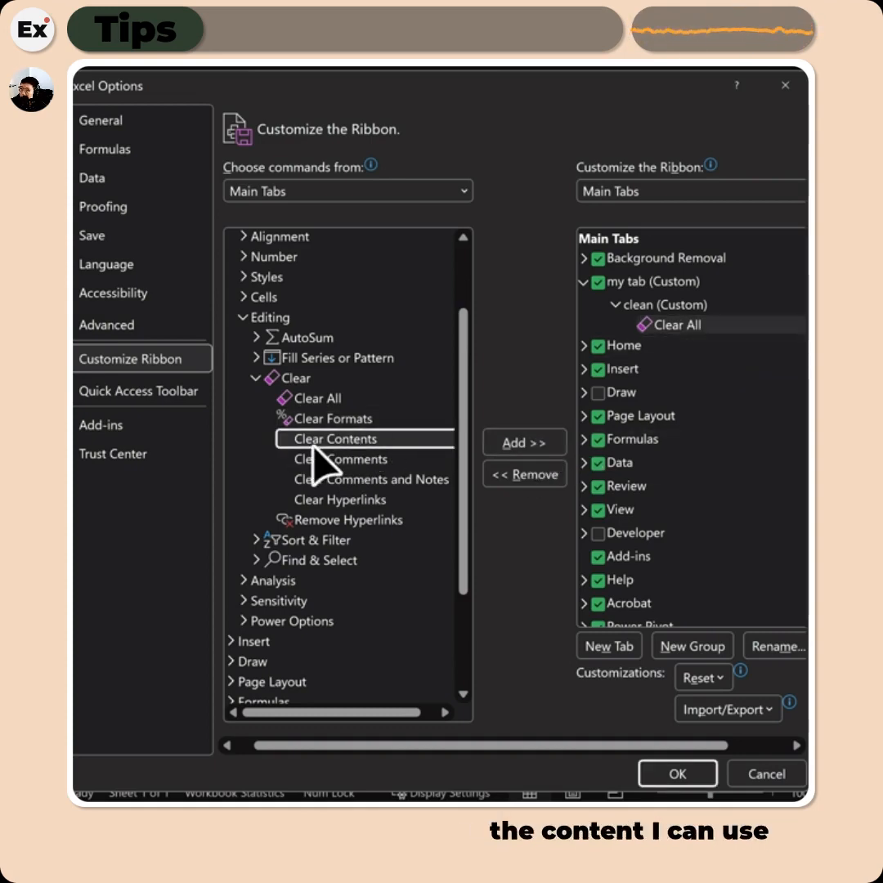
click(543, 448)
click(614, 306)
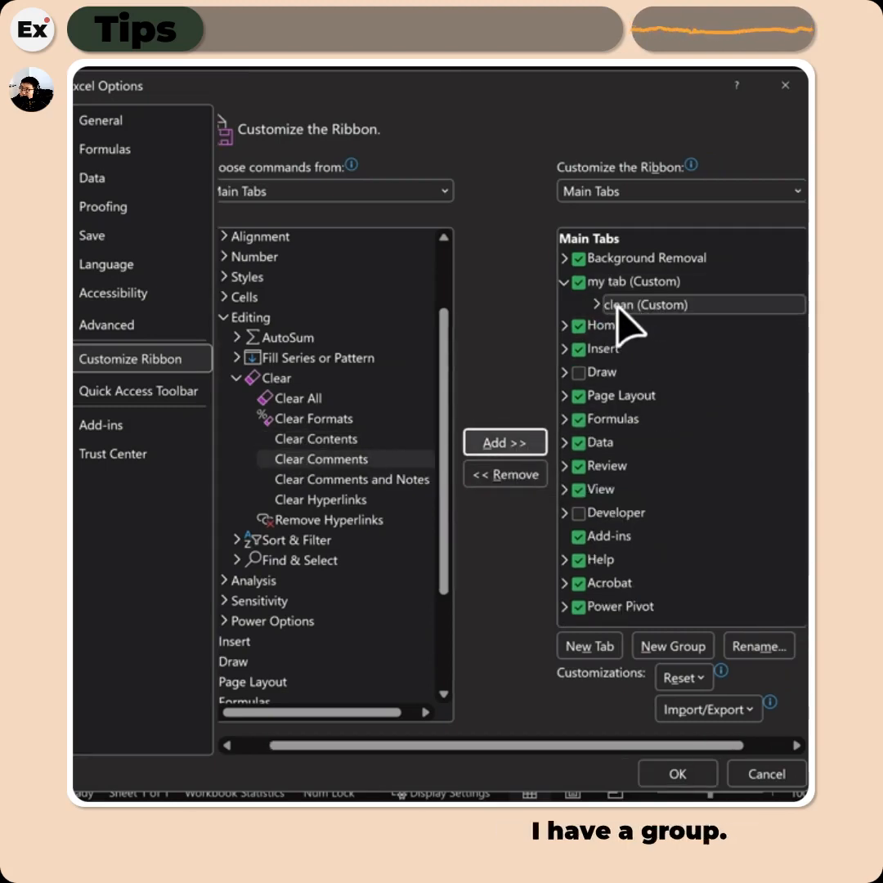
click(617, 306)
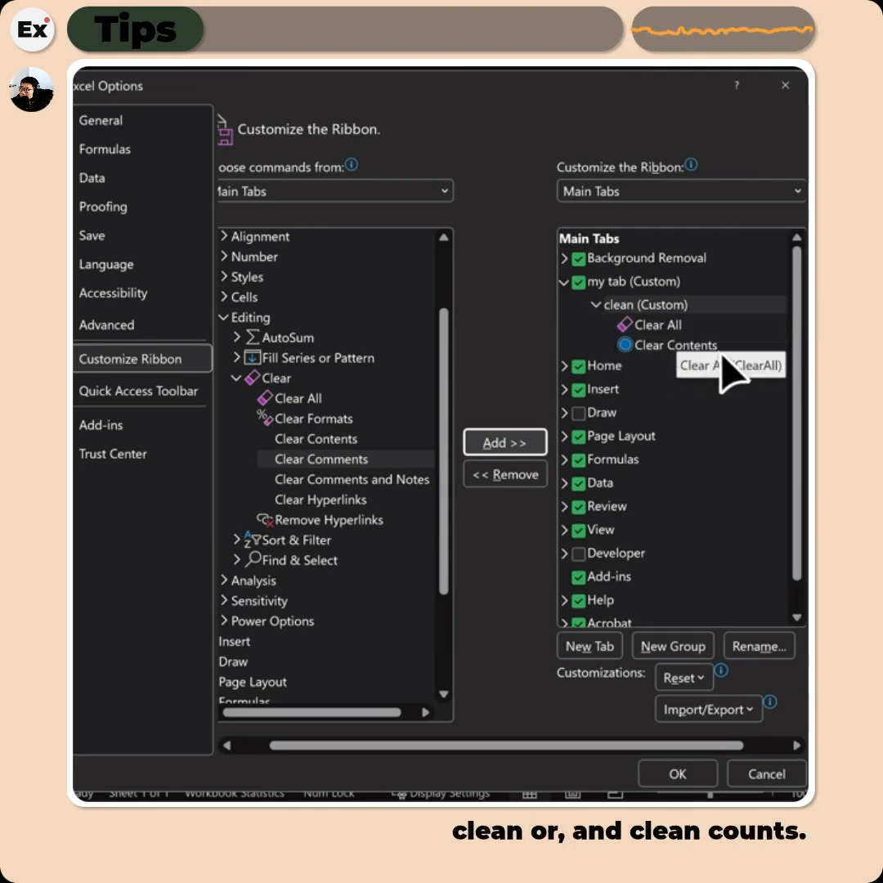
click(564, 283)
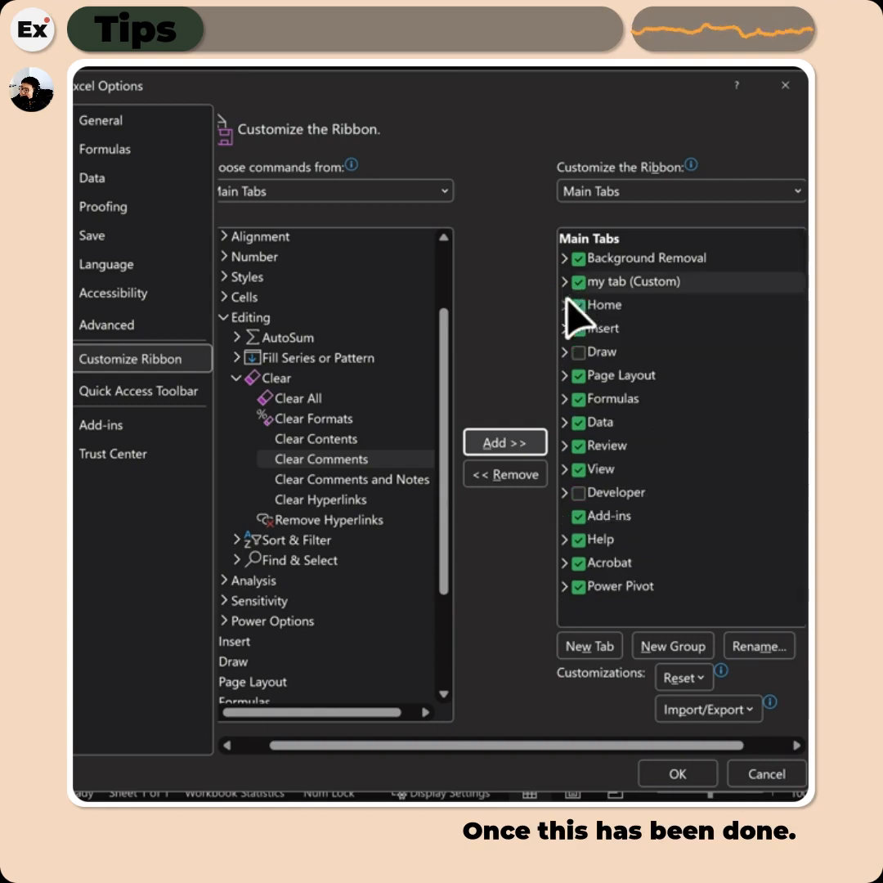
click(697, 777)
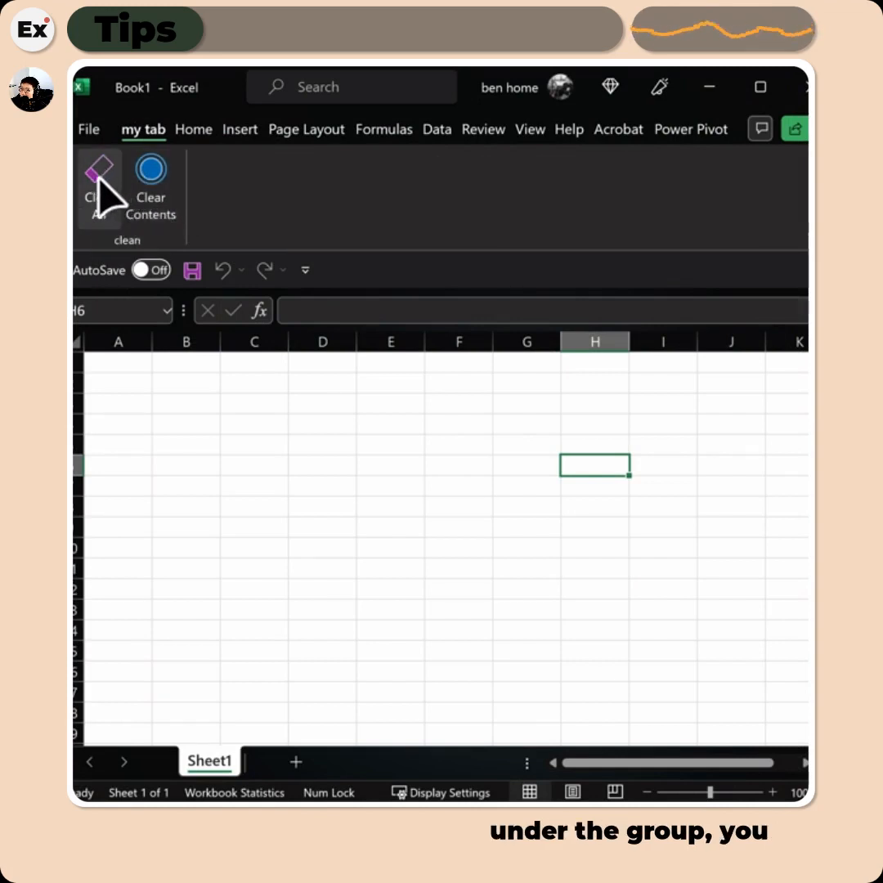
Fill every cell in the range C4:F8 with the sample text "fsdf".
click(263, 426)
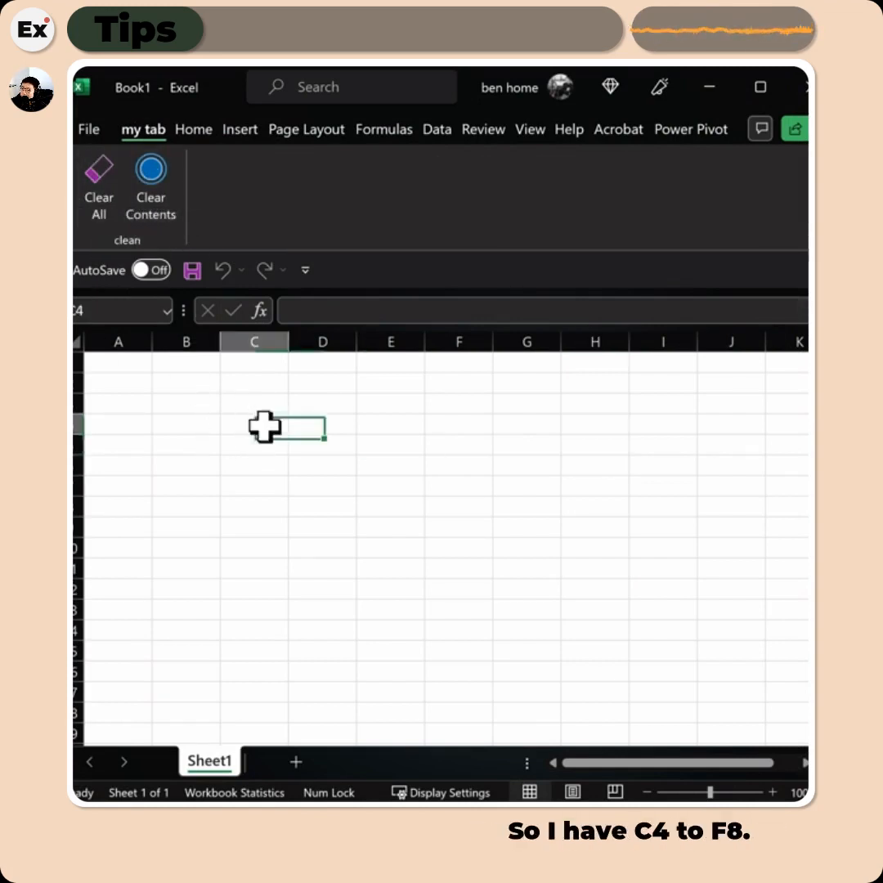
drag(263, 426, 471, 510)
text(fsdf)
key(ctrl+Return)
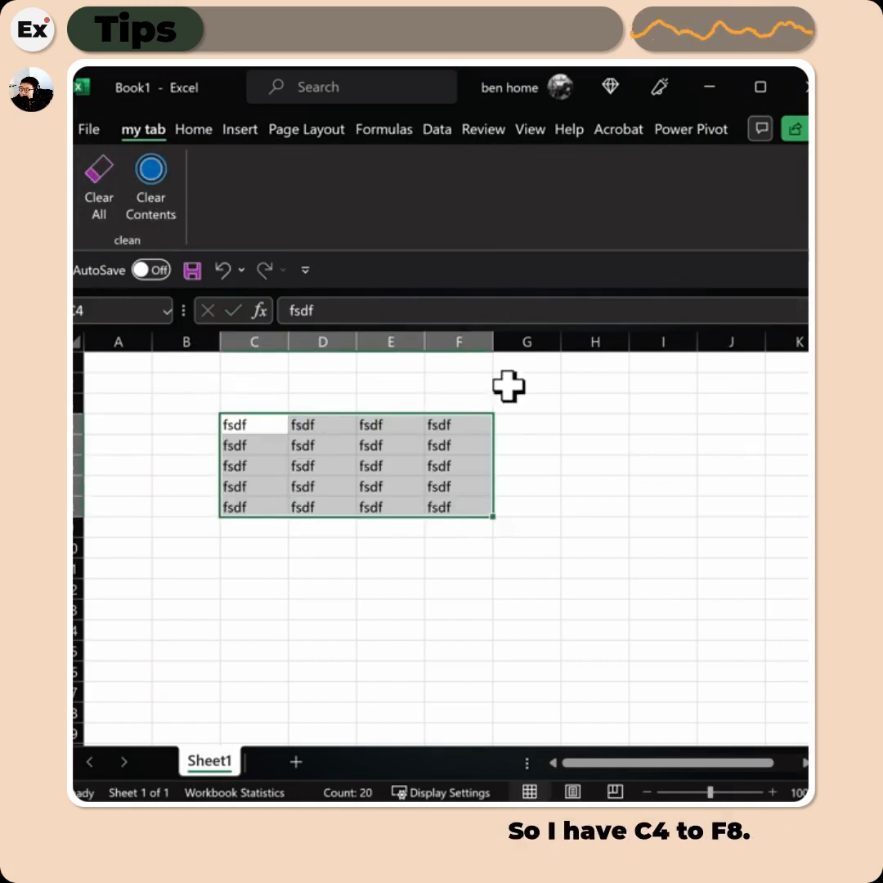
Apply a yellow fill color to the cells C4:F8.
click(194, 129)
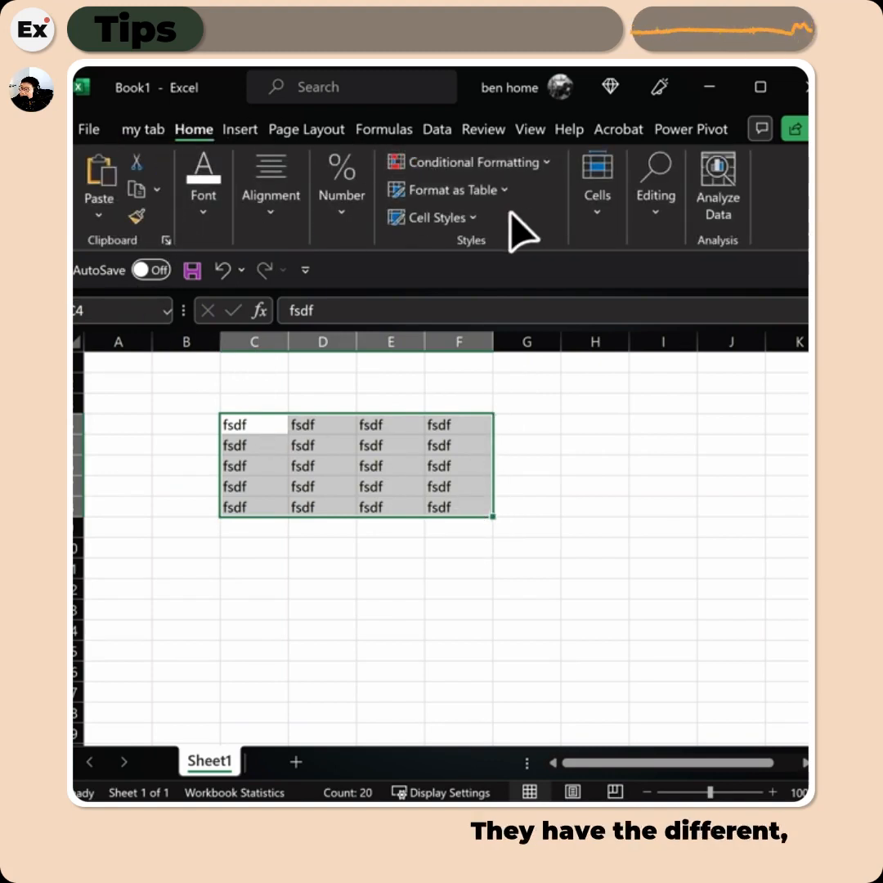
click(203, 196)
click(343, 306)
click(390, 466)
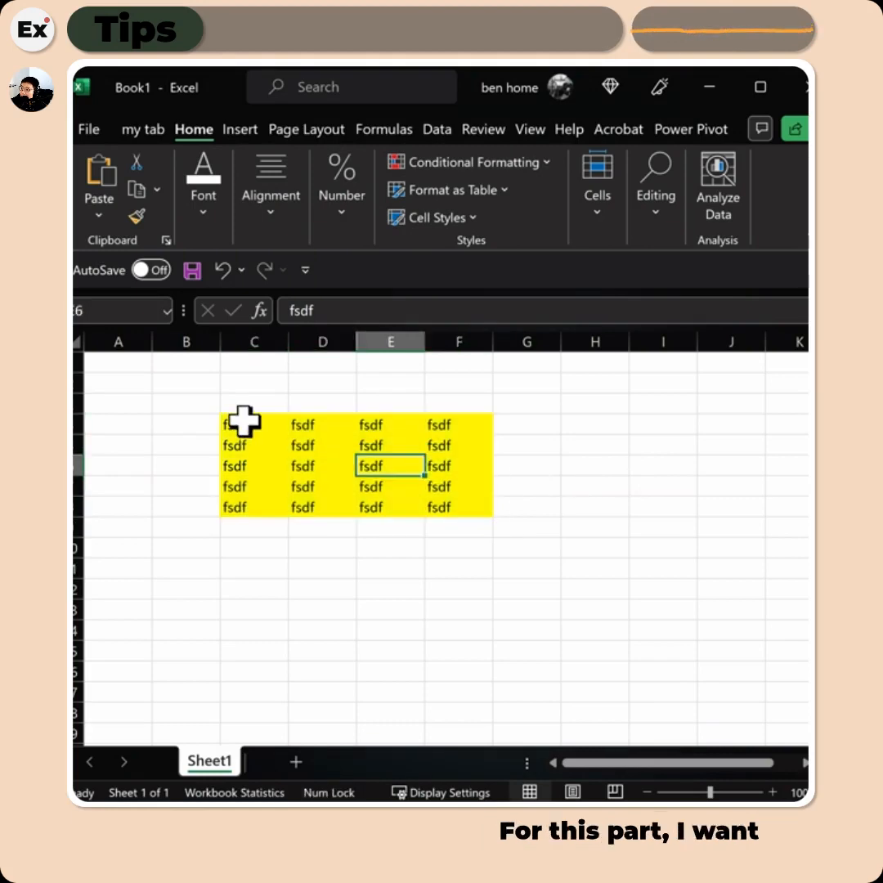
Use the custom tab's commands to clear everything from C4:D8 and only the contents from E4:F8.
drag(243, 420, 301, 501)
click(146, 131)
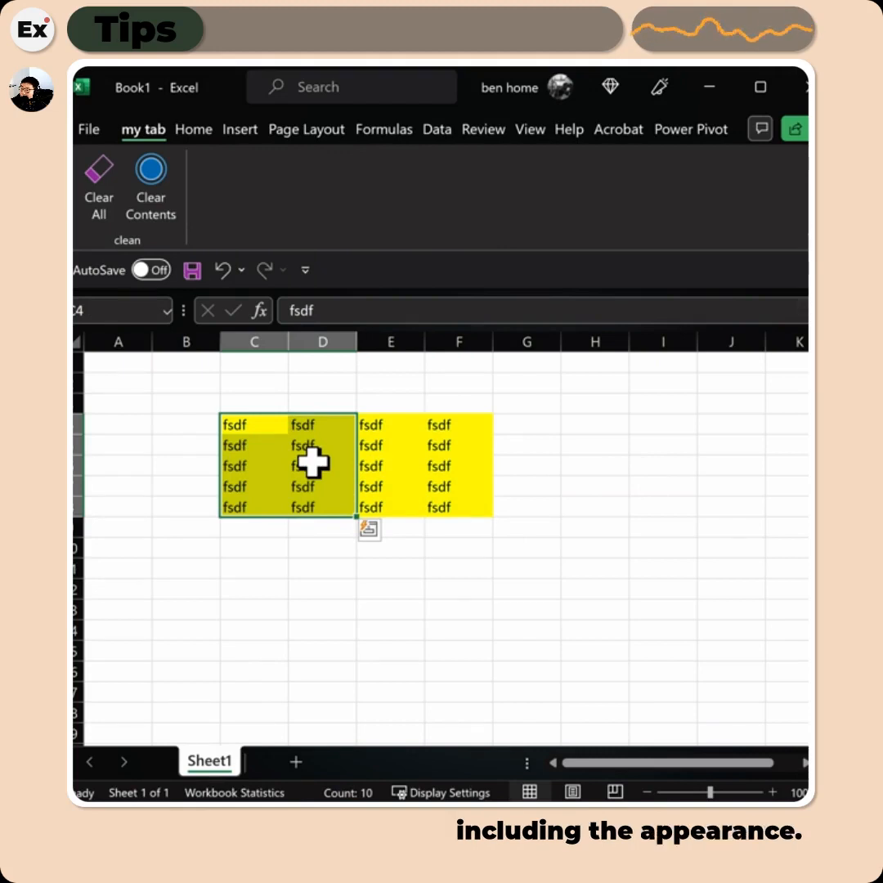
drag(314, 463, 449, 482)
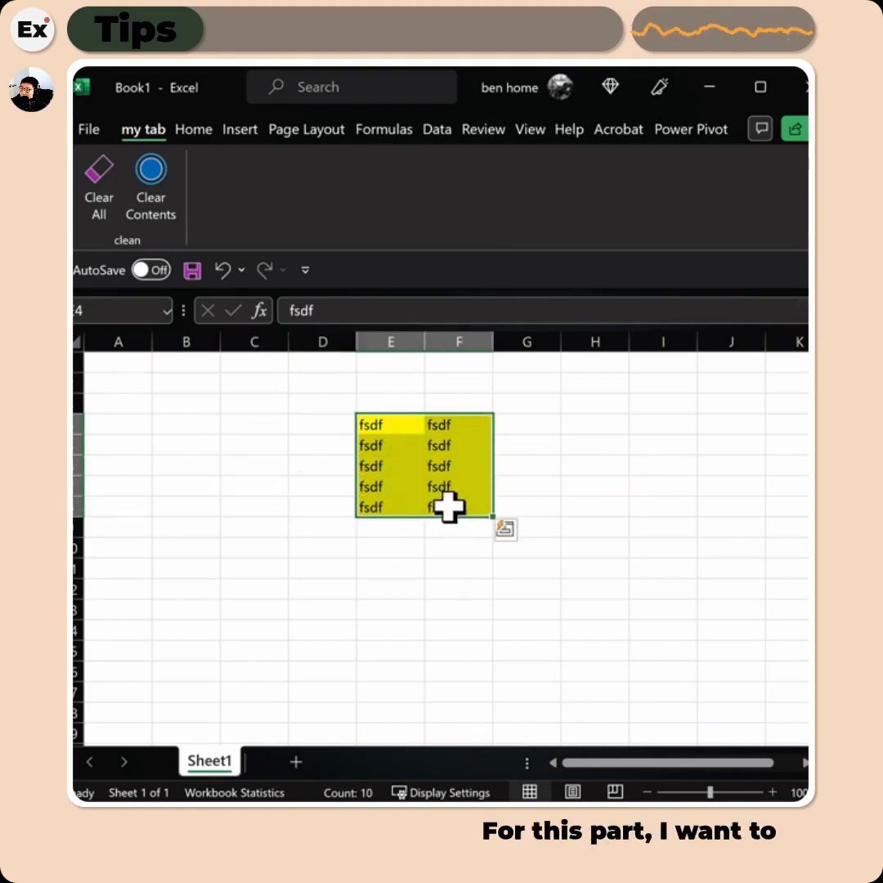
click(147, 188)
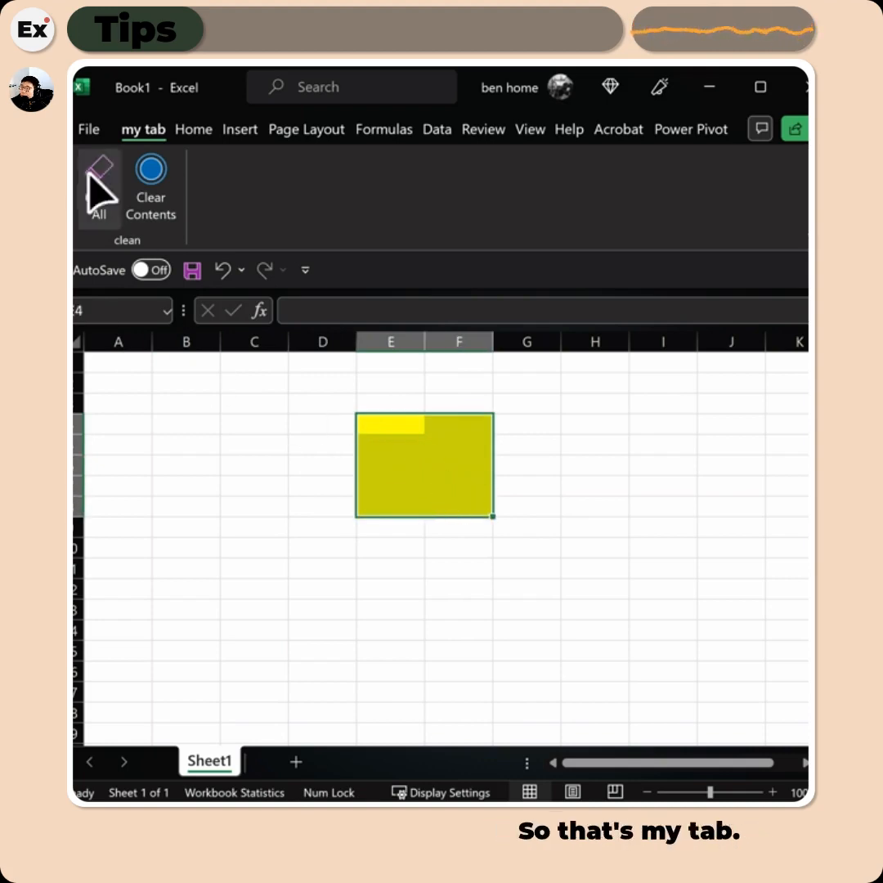
Move the custom "my tab" to the end of the main tabs, below Power Pivot, in the ribbon customization.
right_click(178, 190)
click(282, 276)
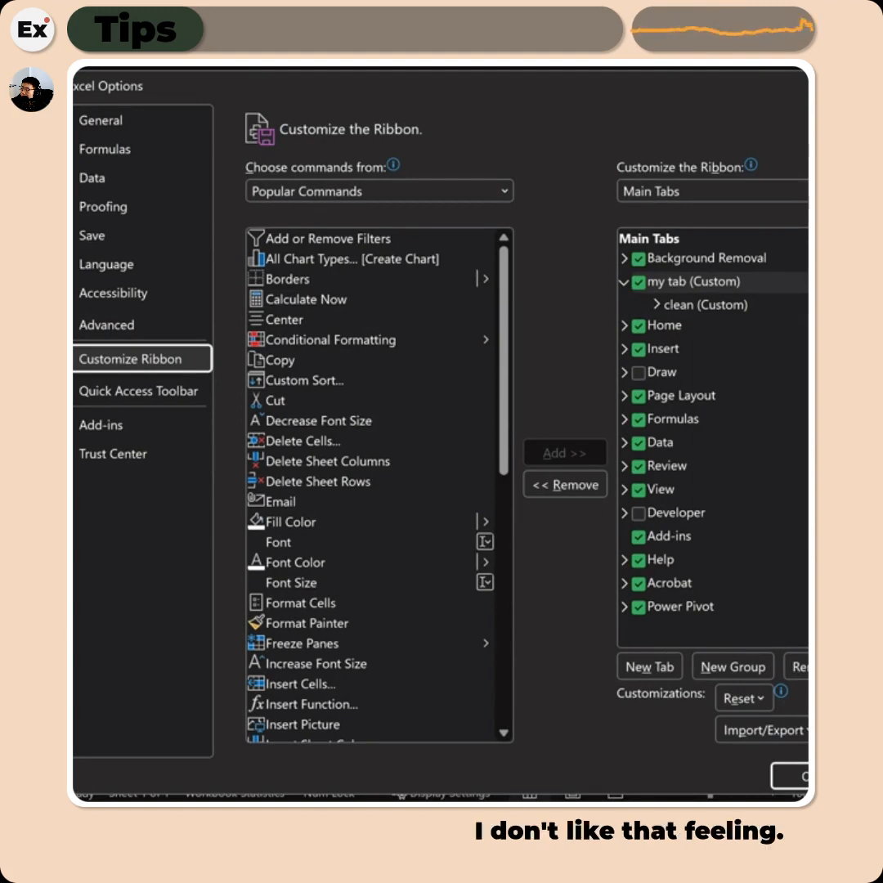
drag(882, 770, 802, 770)
scroll(683, 769, right, 3)
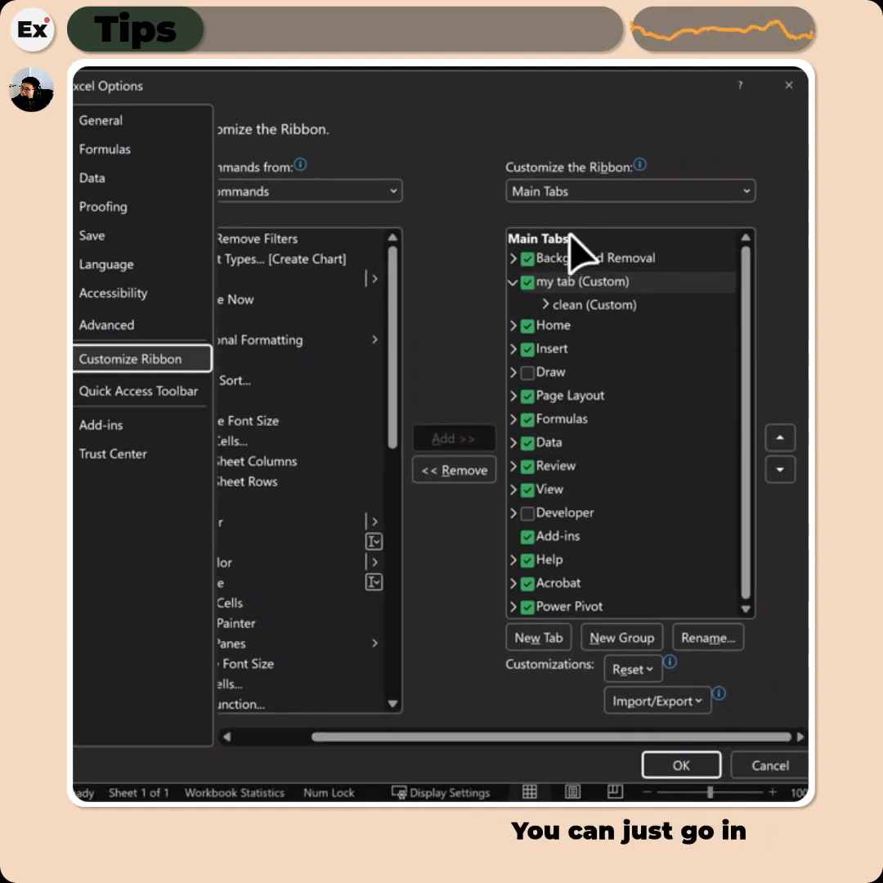
click(572, 284)
click(513, 282)
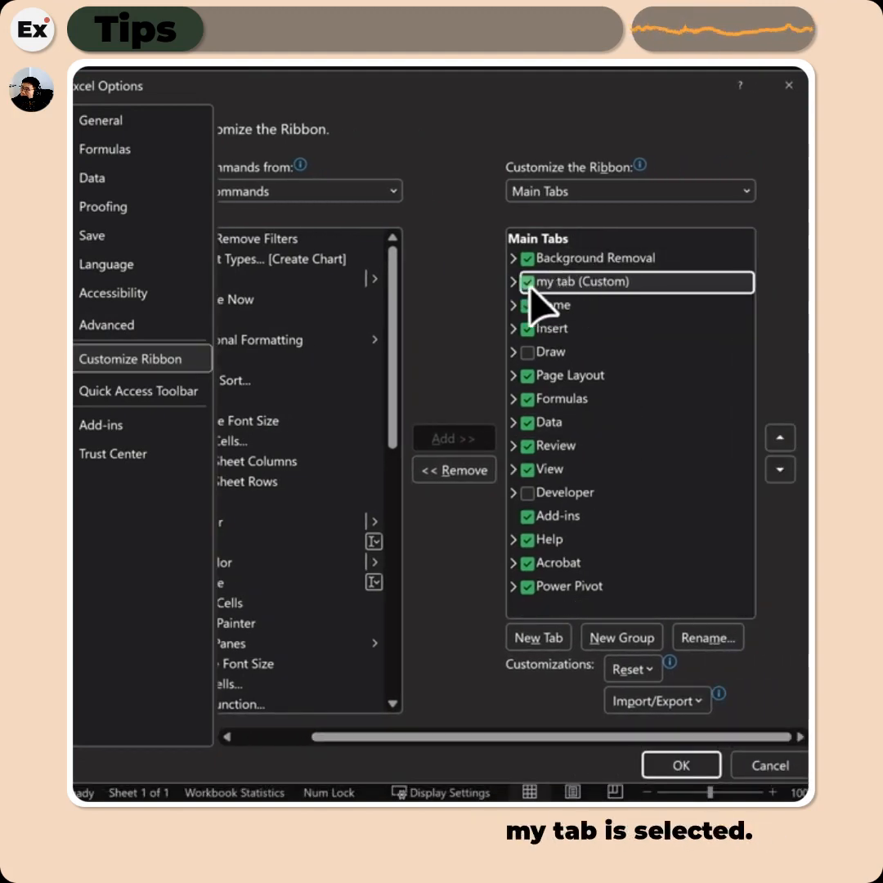
click(781, 470)
click(781, 470)
triple_click(781, 469)
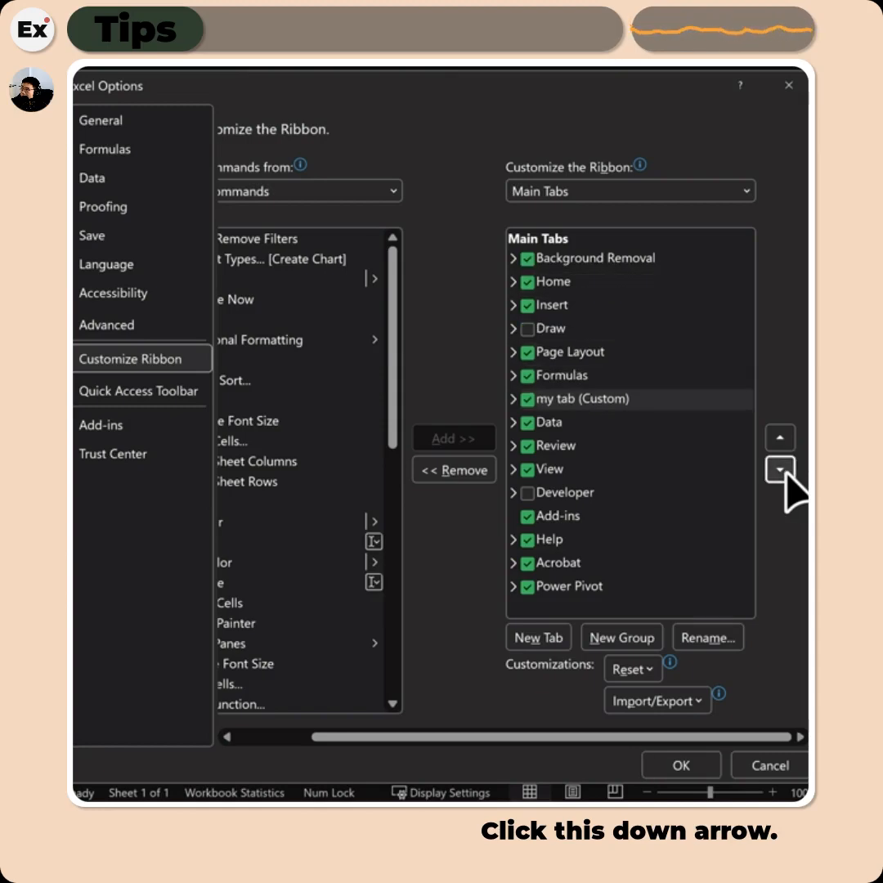
triple_click(780, 469)
triple_click(780, 468)
double_click(780, 468)
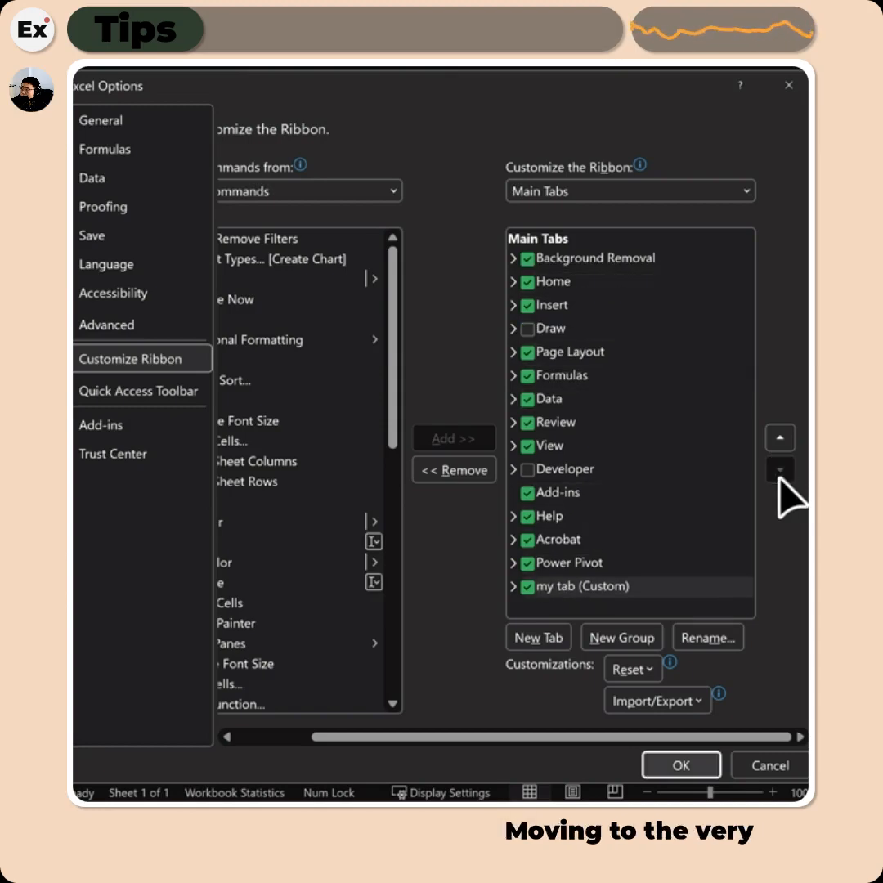
Apply the new ribbon tab order, and switch to the Home tab and back to the custom "my tab".
click(699, 769)
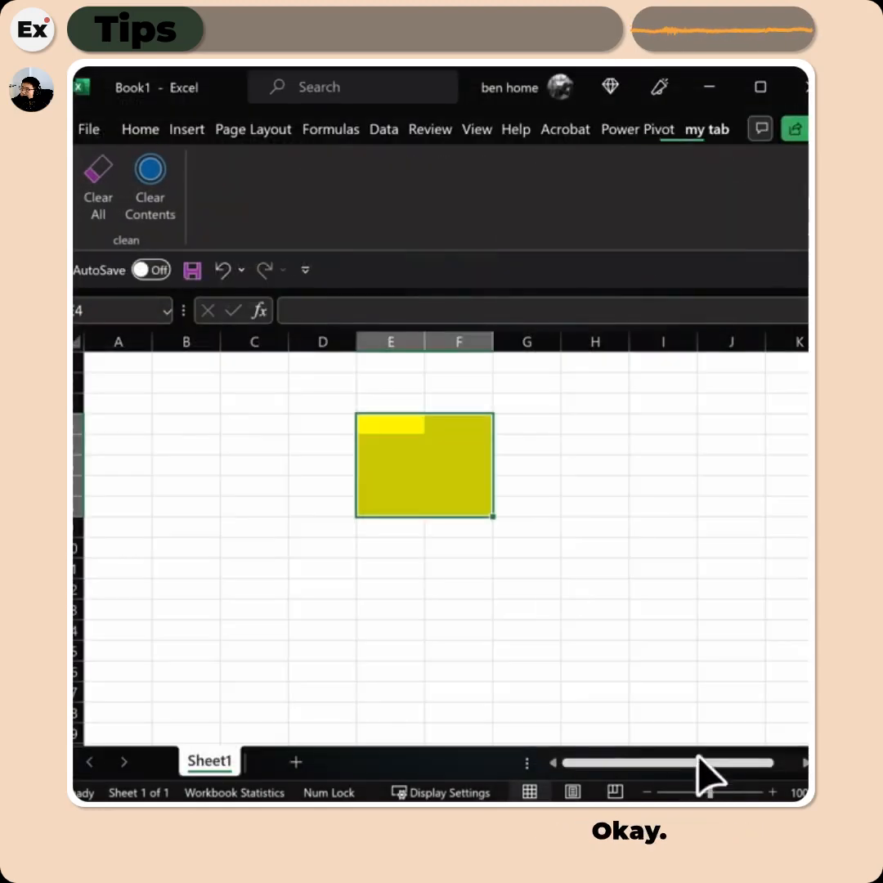
click(131, 131)
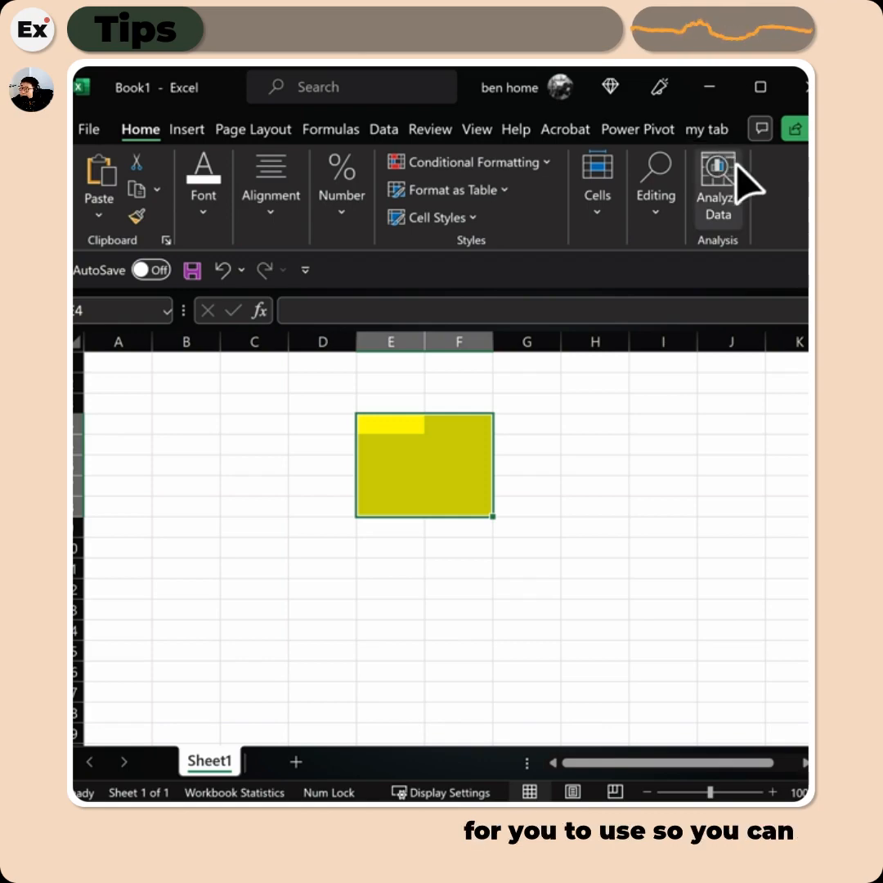
click(706, 132)
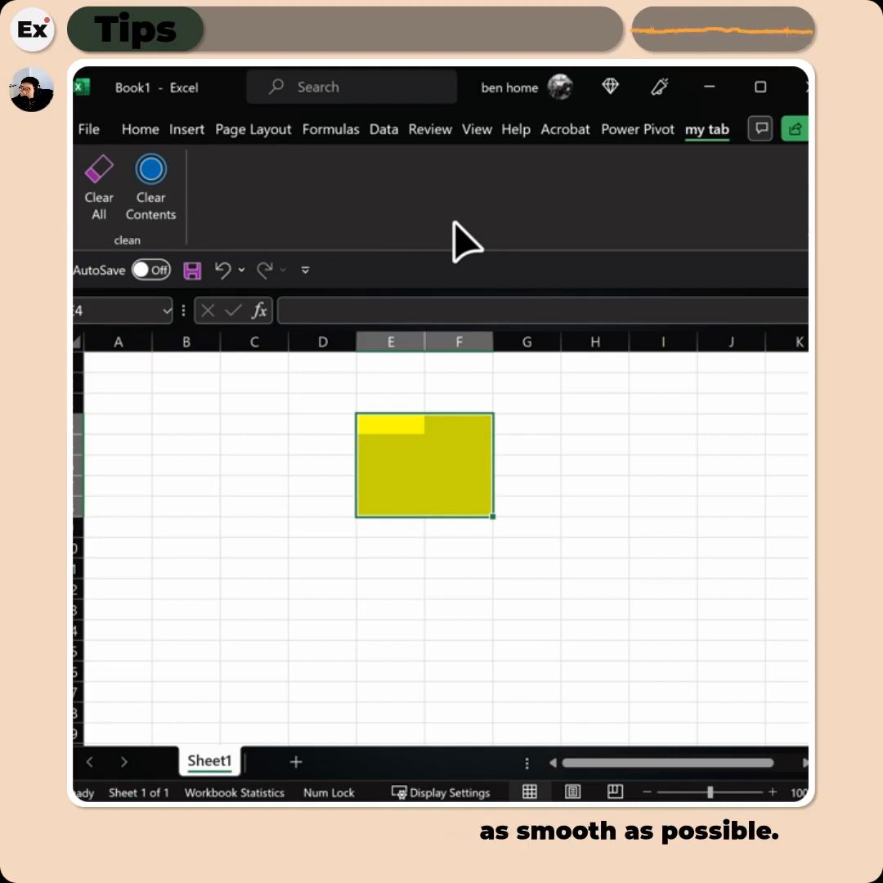
Review the Quick Access Toolbar customization options and the available command sources, leaving without changes.
right_click(257, 189)
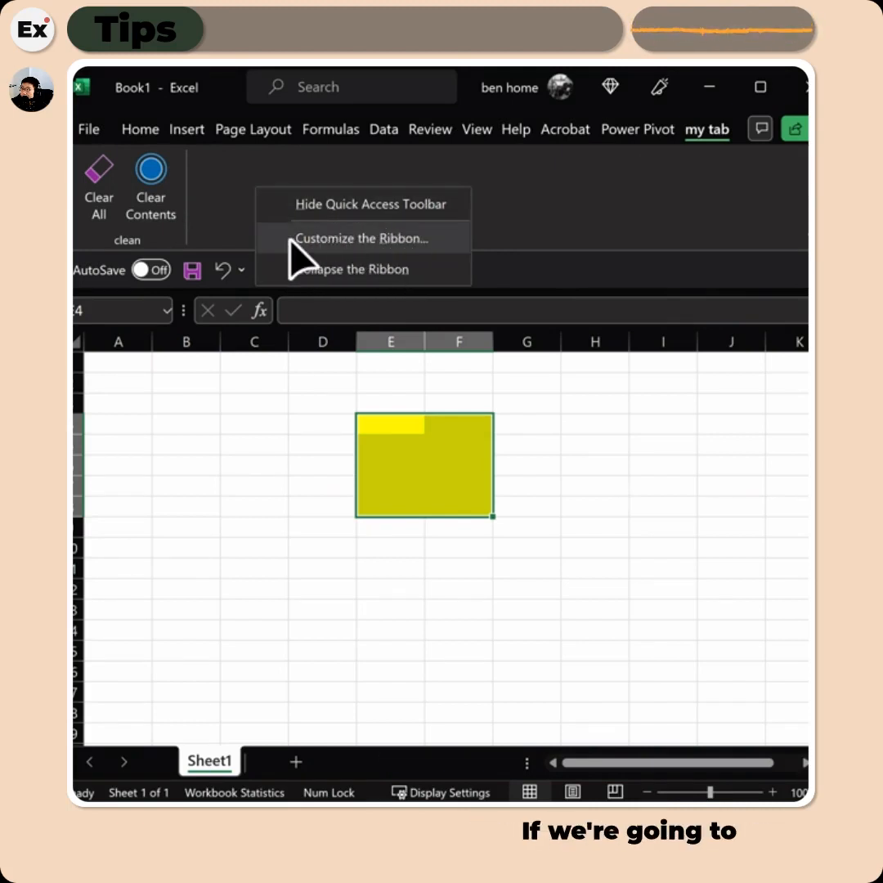
click(373, 240)
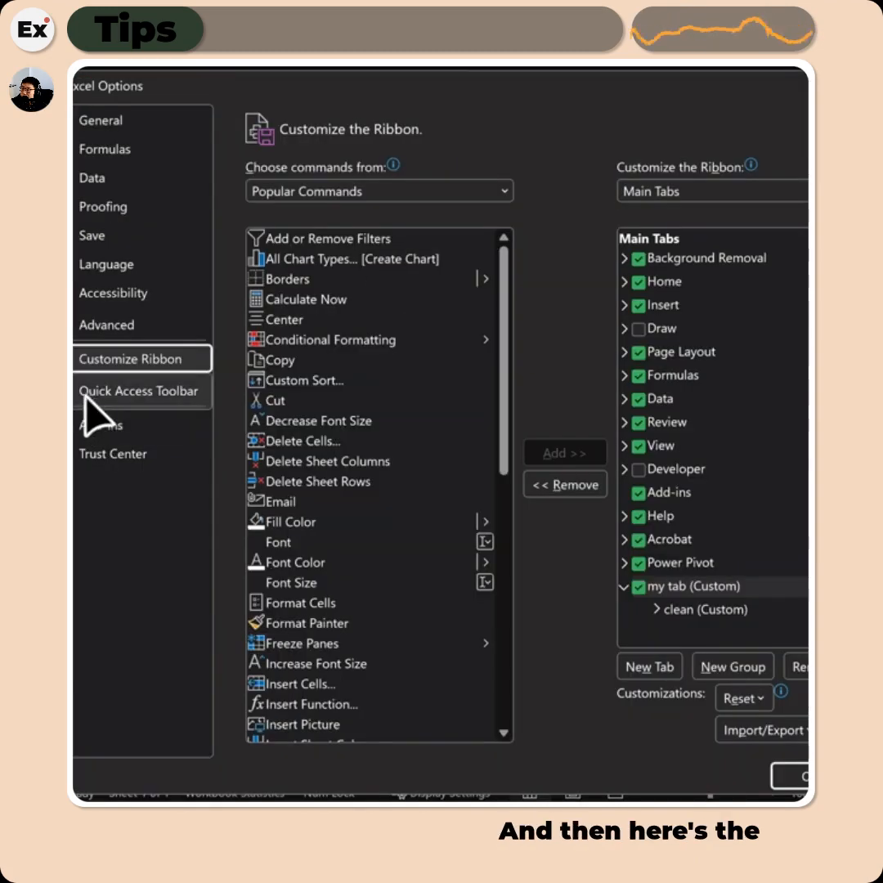
click(128, 391)
drag(822, 797, 786, 772)
mouse_move(609, 740)
mouse_down()
mouse_move(676, 743)
mouse_move(585, 745)
mouse_move(612, 763)
mouse_up()
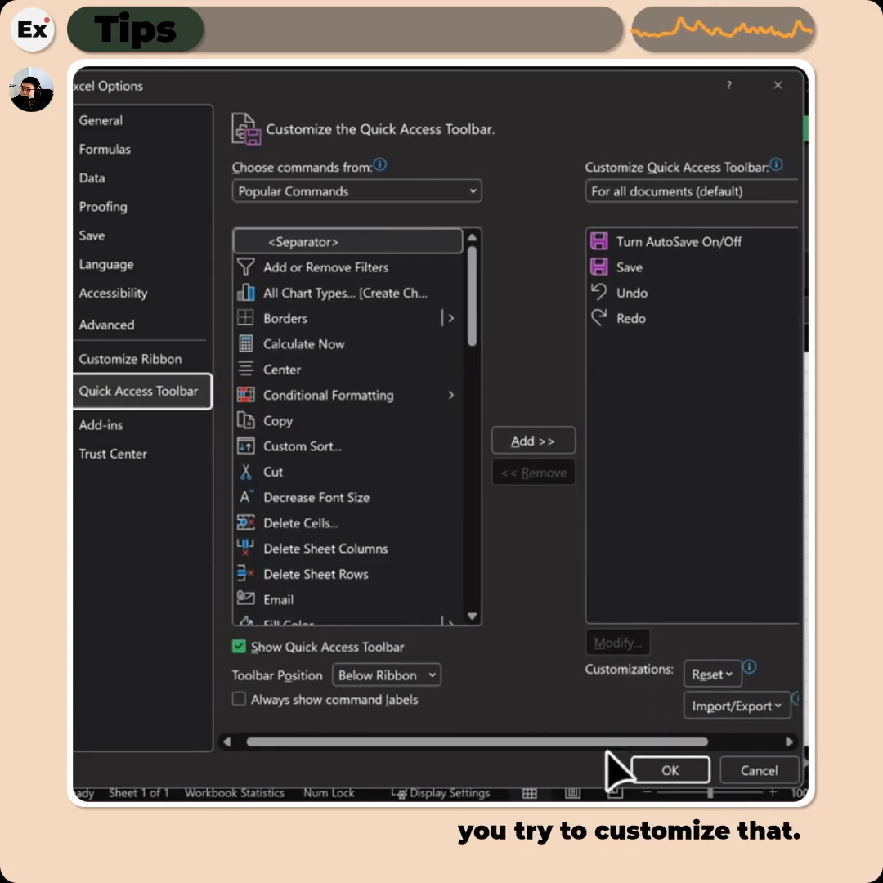
click(472, 191)
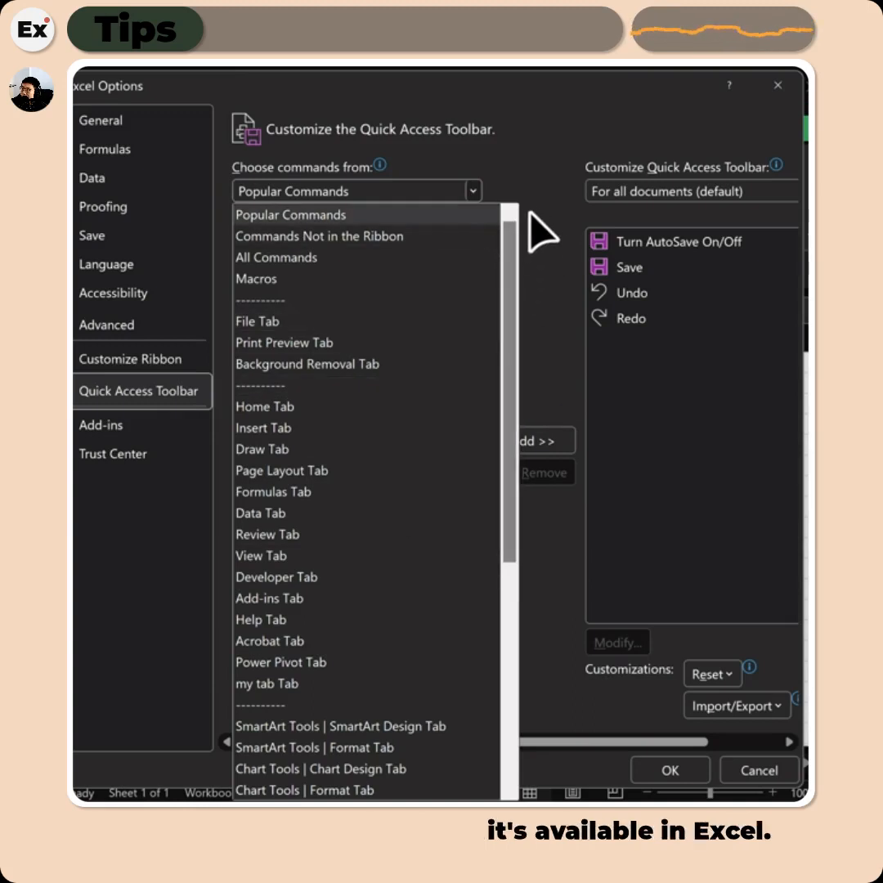
click(531, 233)
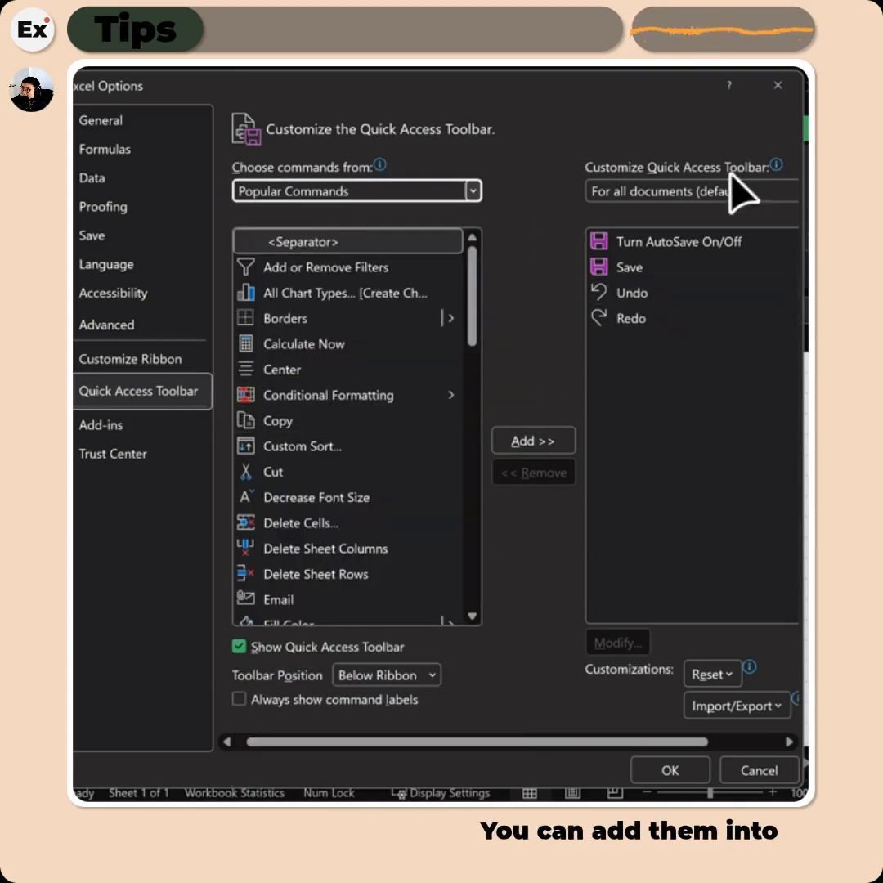
click(768, 772)
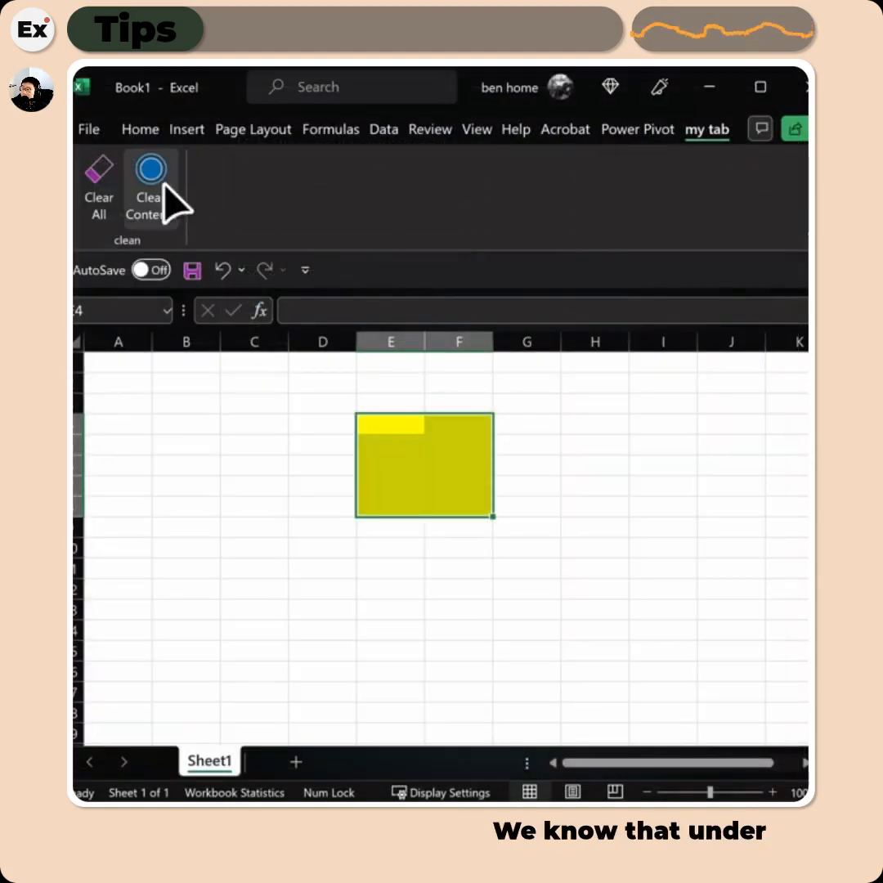
Add the Fill Color command from the Home tab's Font group to the Quick Access Toolbar.
click(135, 129)
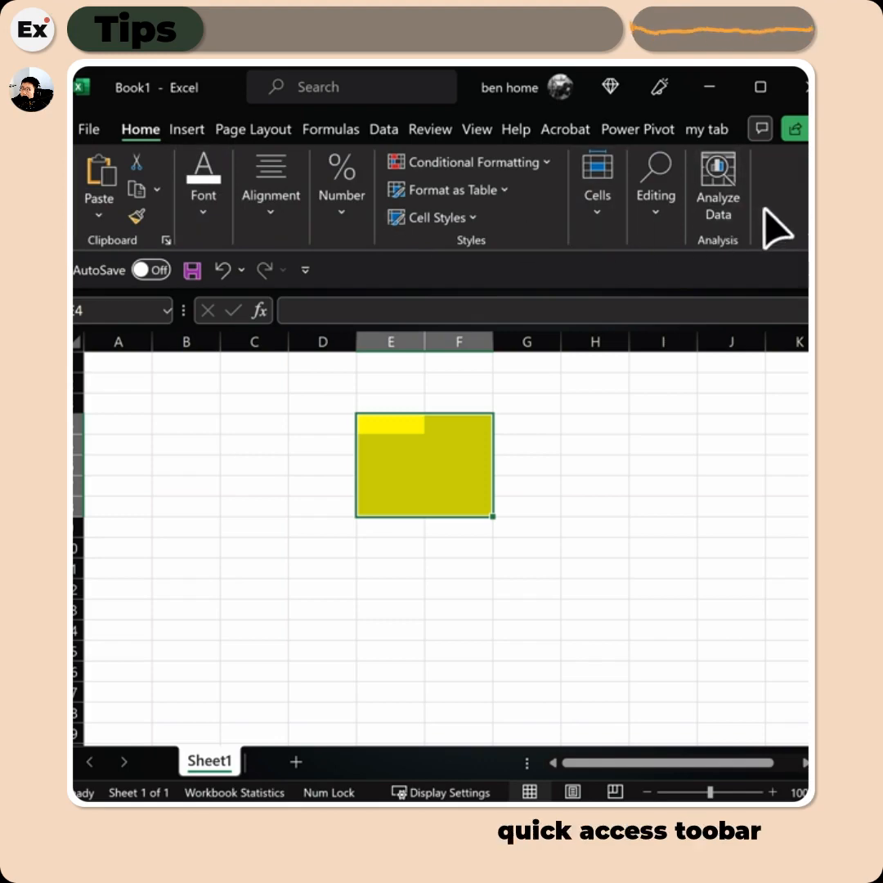
right_click(373, 273)
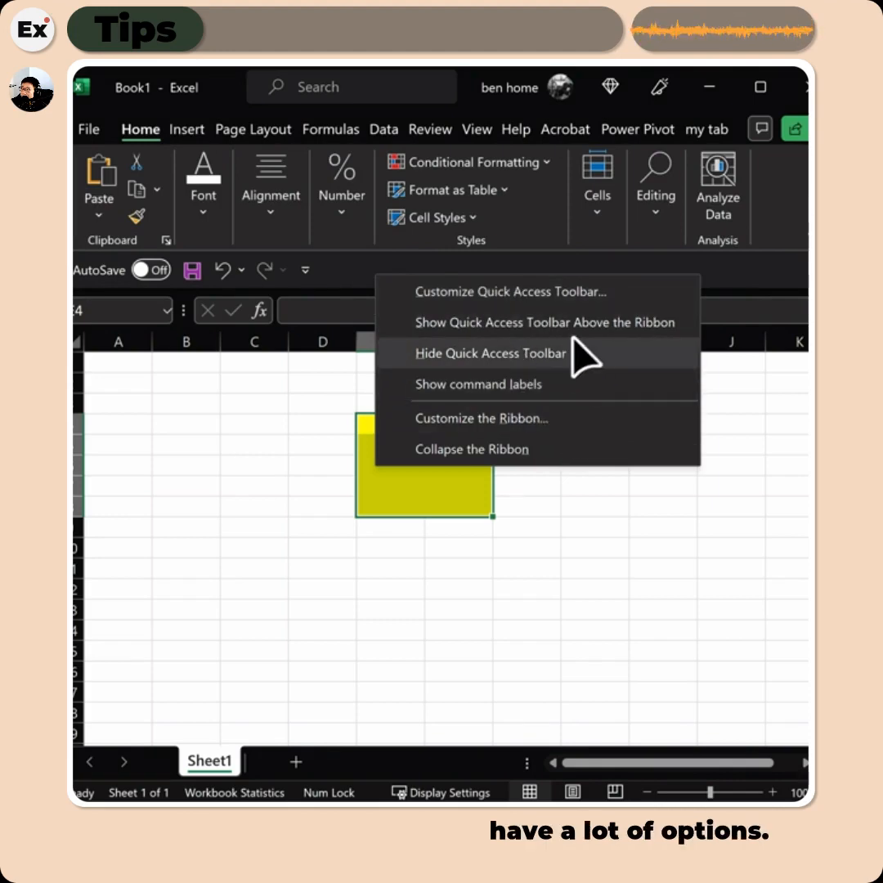
key(Escape)
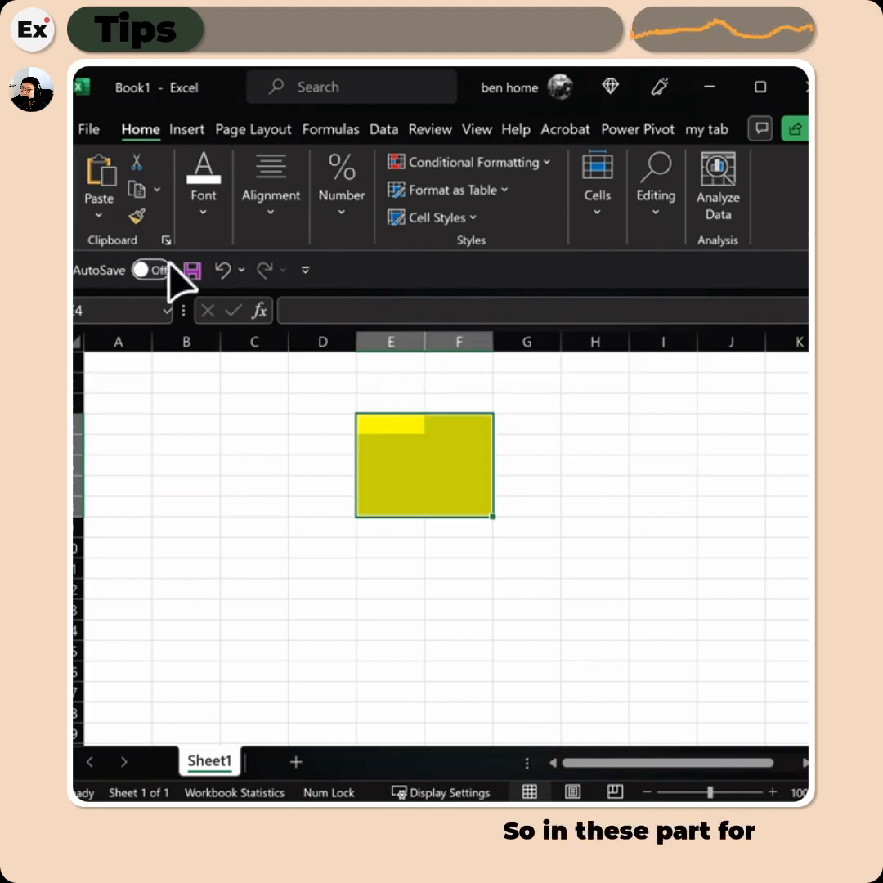
click(202, 214)
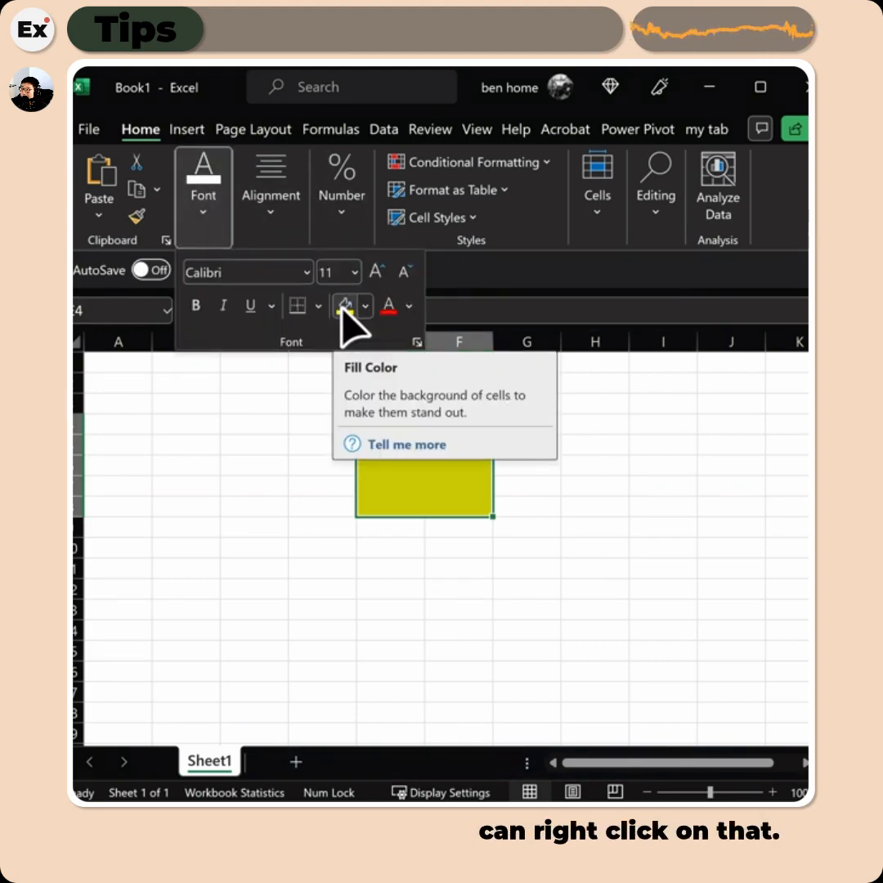
right_click(342, 311)
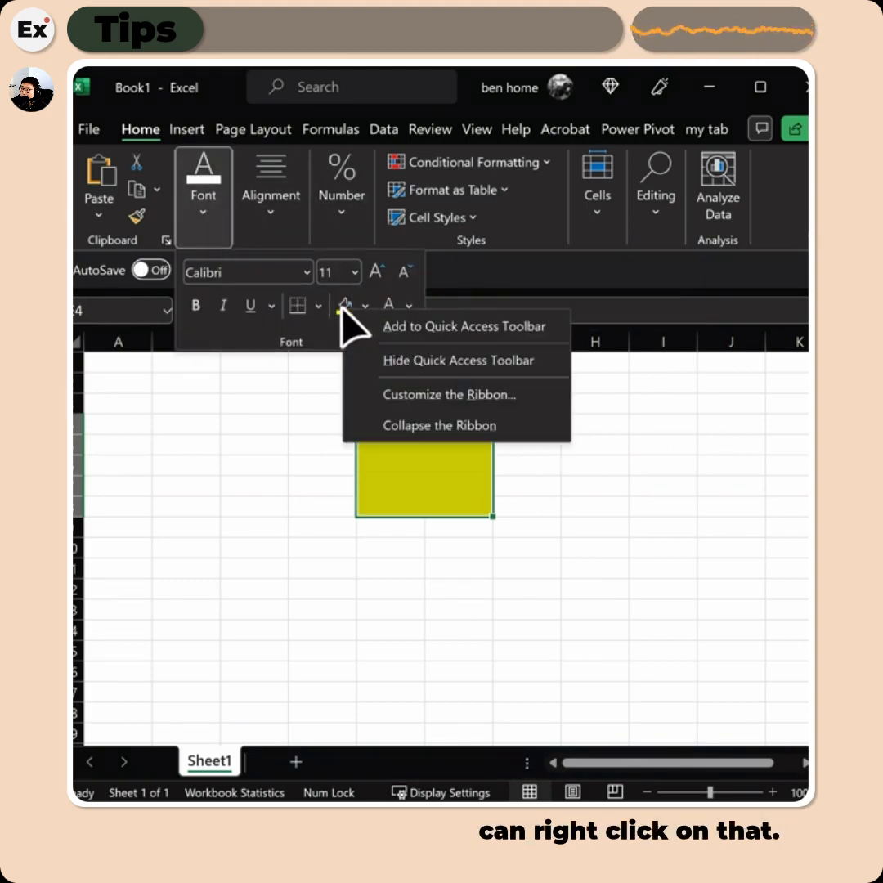
click(423, 327)
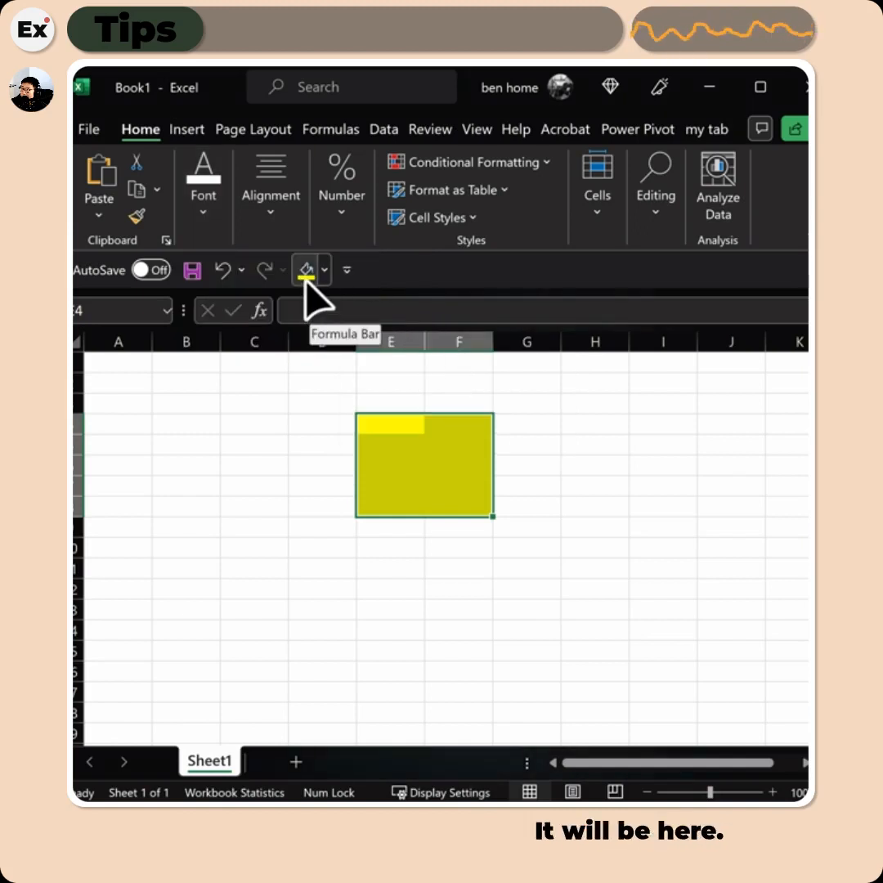
Add the Comma Style command from the Number group to the Quick Access Toolbar.
click(343, 209)
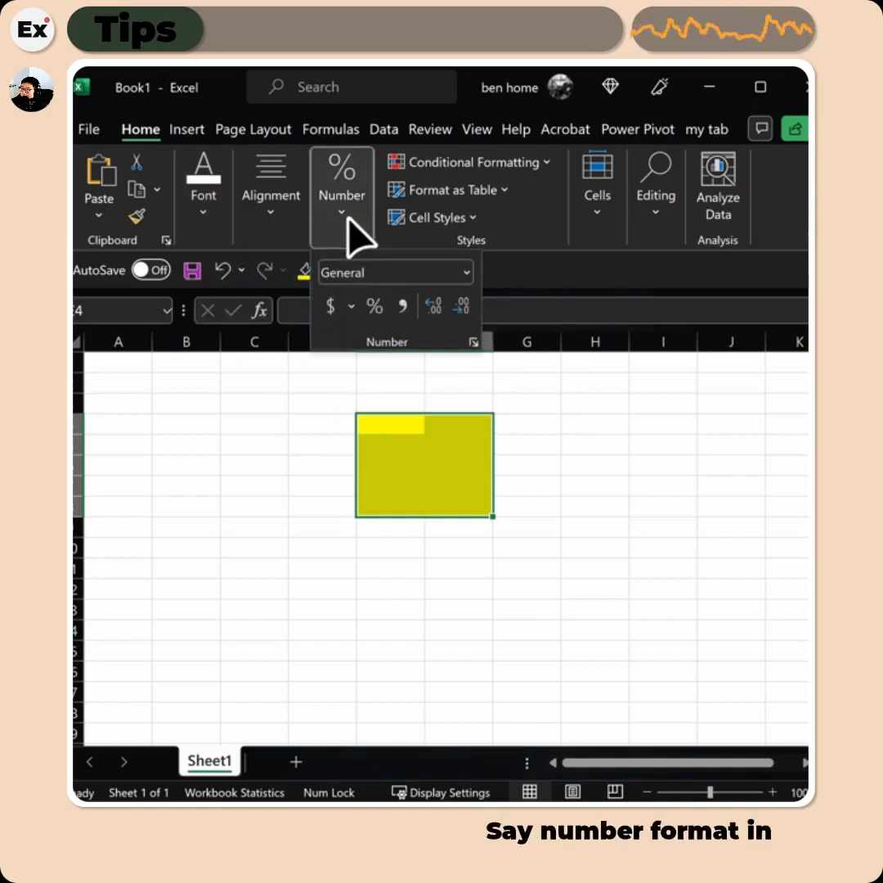
right_click(405, 314)
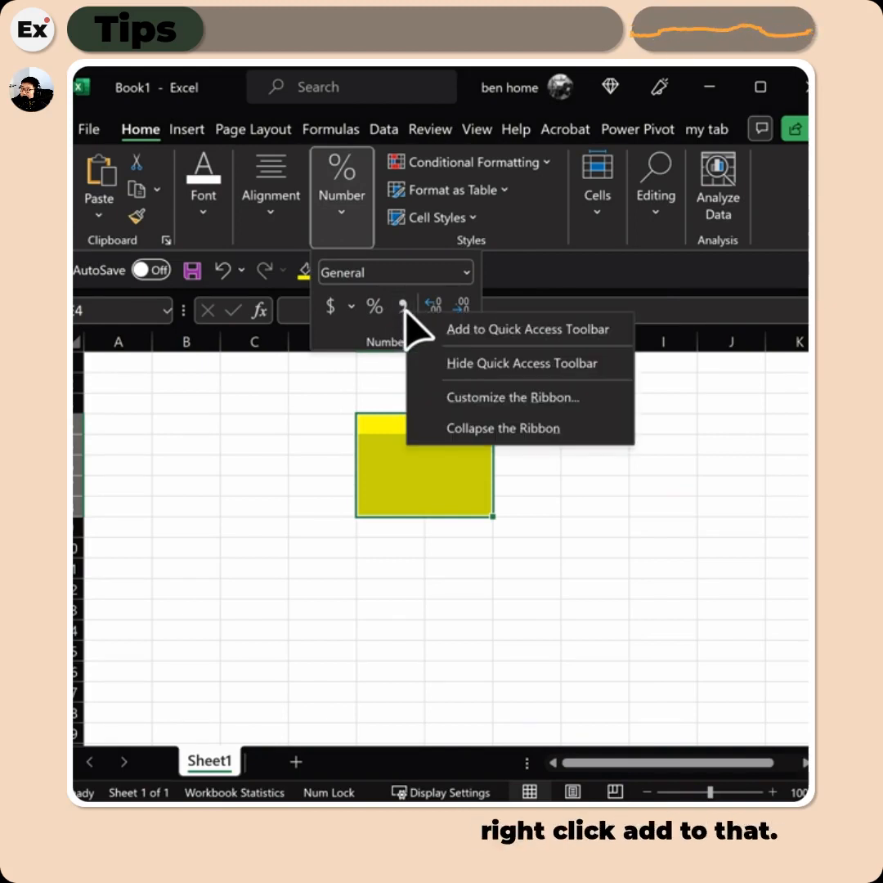
click(531, 330)
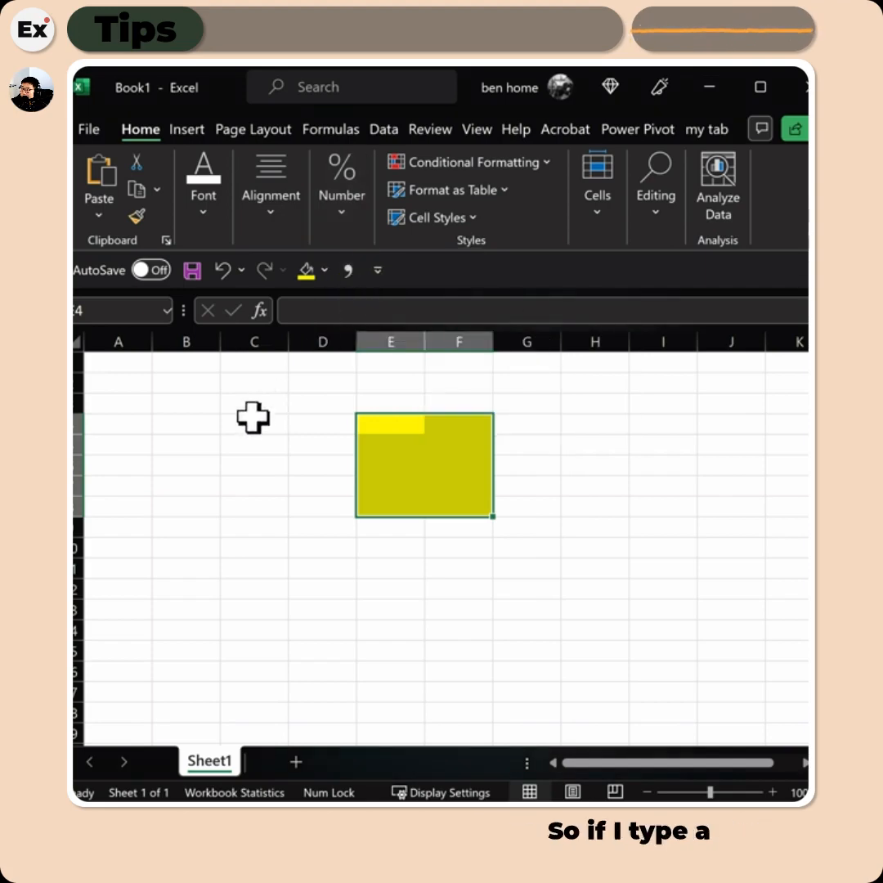
Fill the cells C4:C8 with 1234 and format them with the Comma Style from the Quick Access Toolbar.
drag(253, 417, 227, 502)
text(1234)
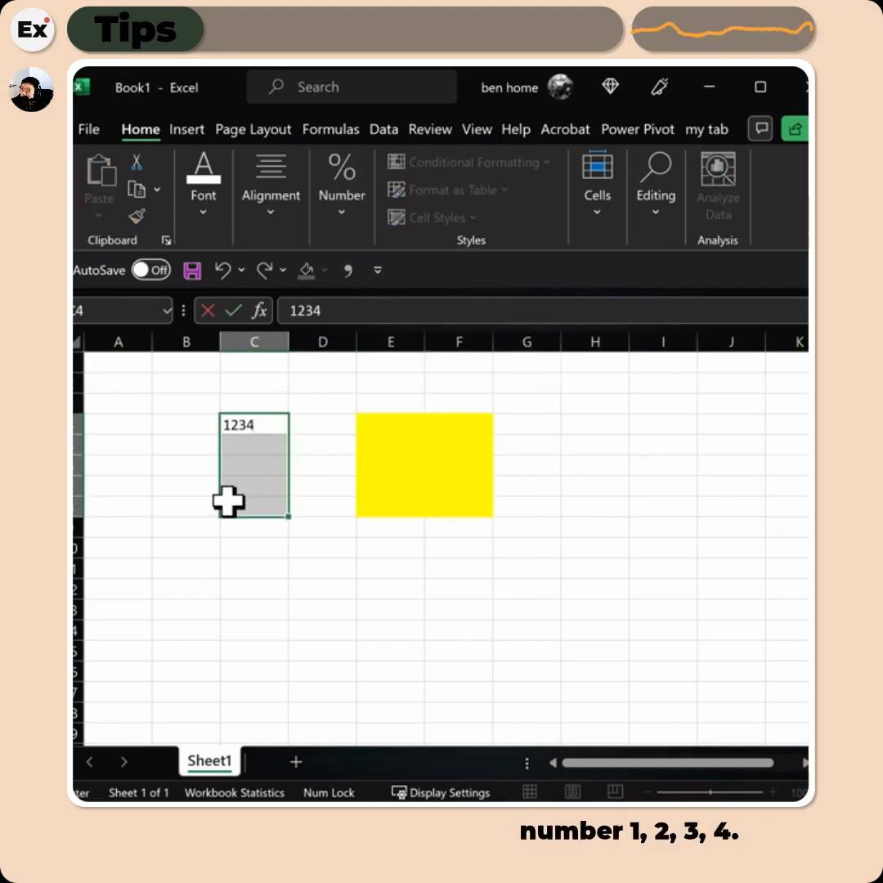
key(ctrl+Return)
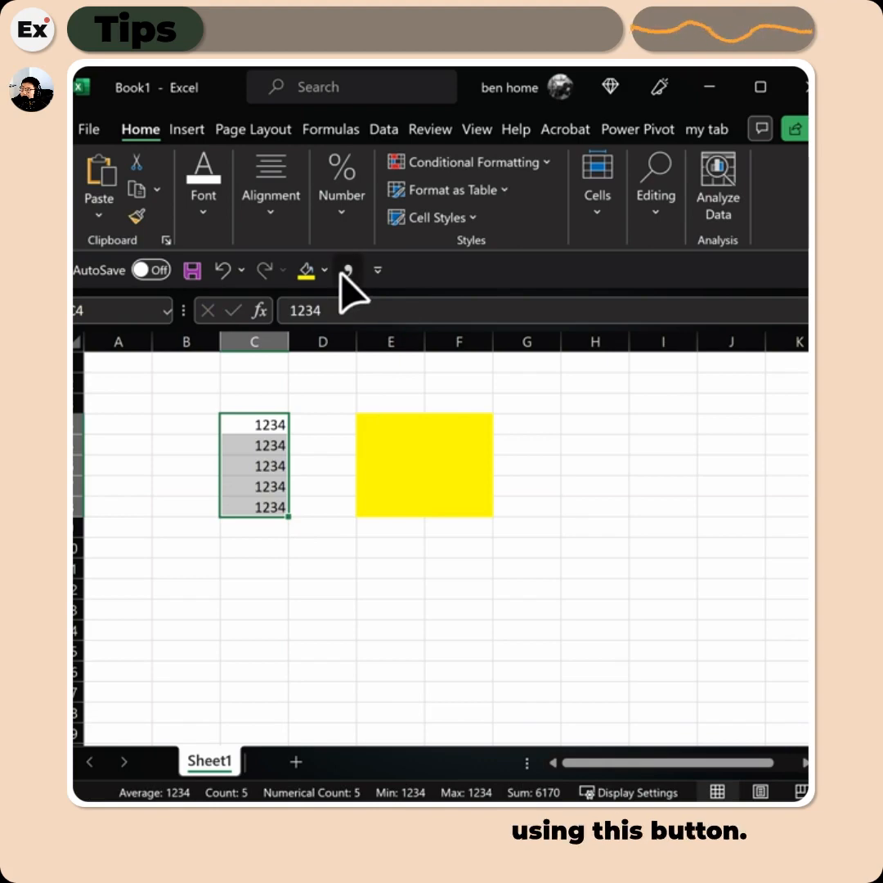
click(346, 271)
click(197, 206)
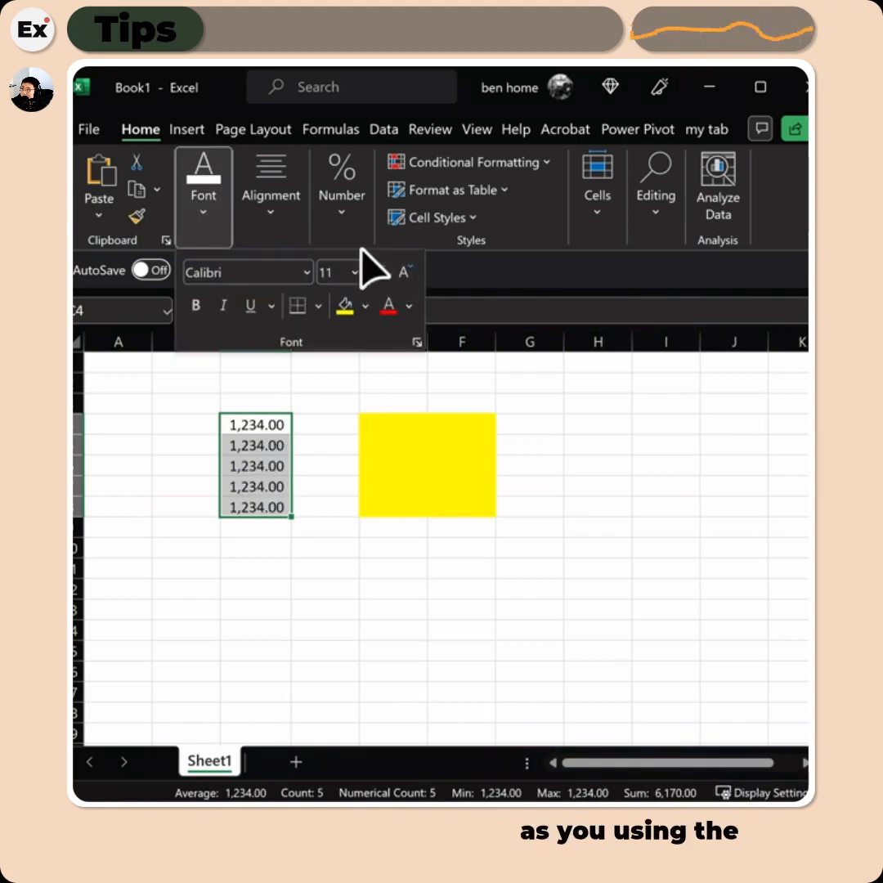
click(345, 214)
click(402, 296)
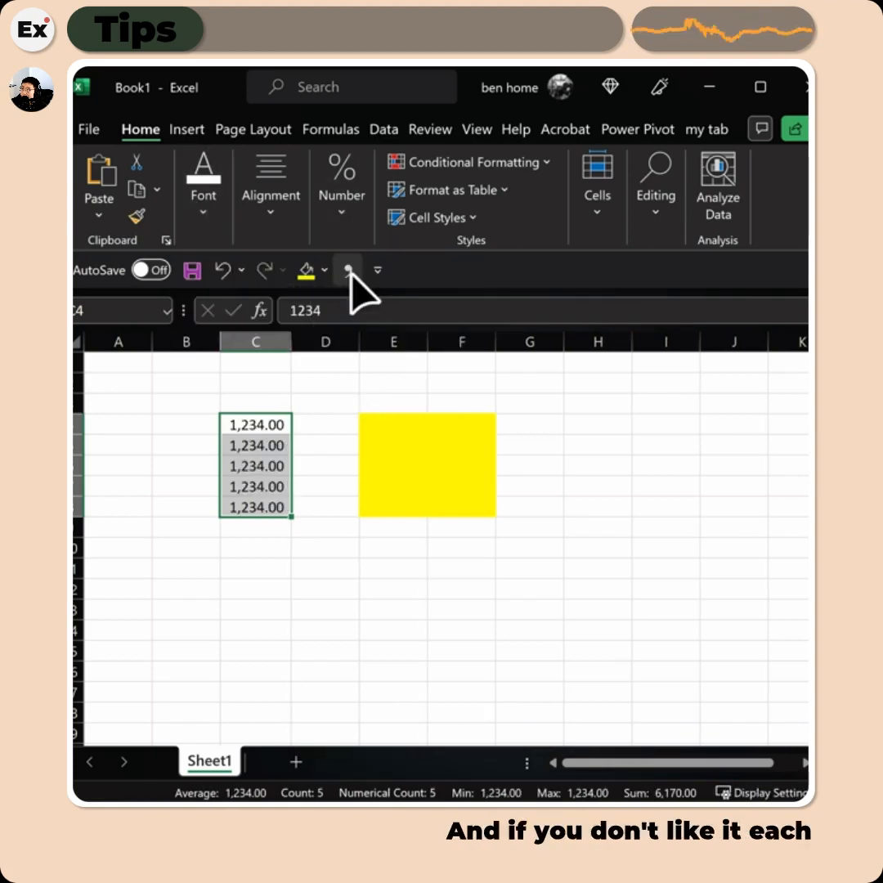
Show the Quick Access Toolbar above the ribbon and look at its additional hidden controls.
right_click(349, 272)
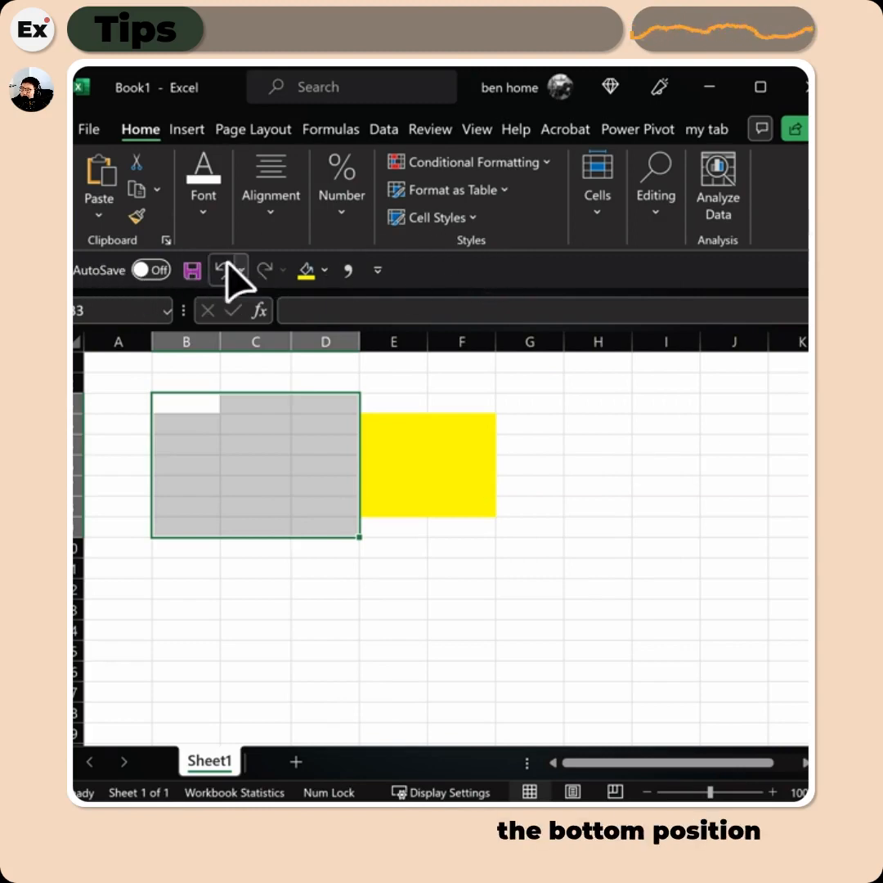
right_click(416, 273)
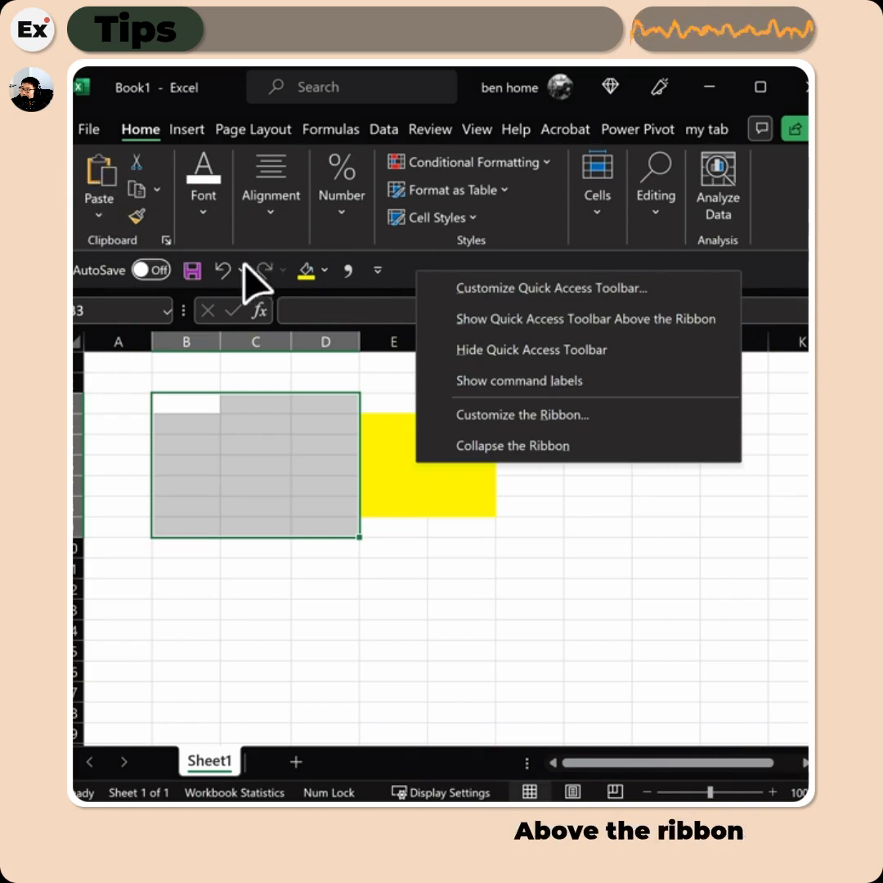
click(671, 321)
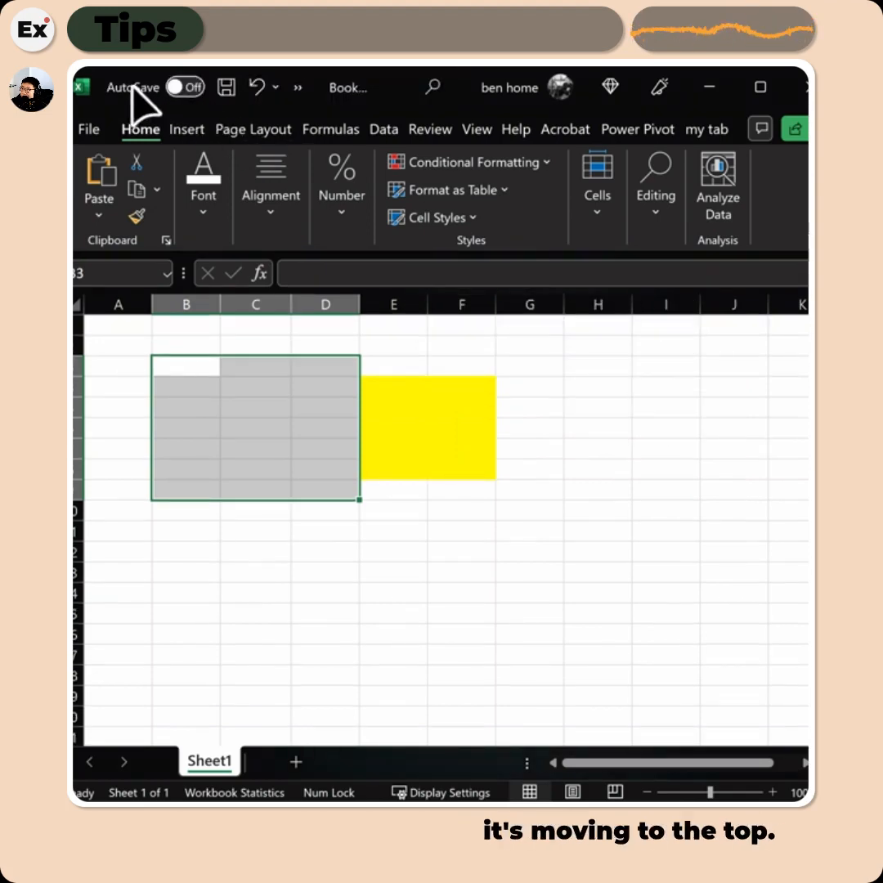
click(299, 87)
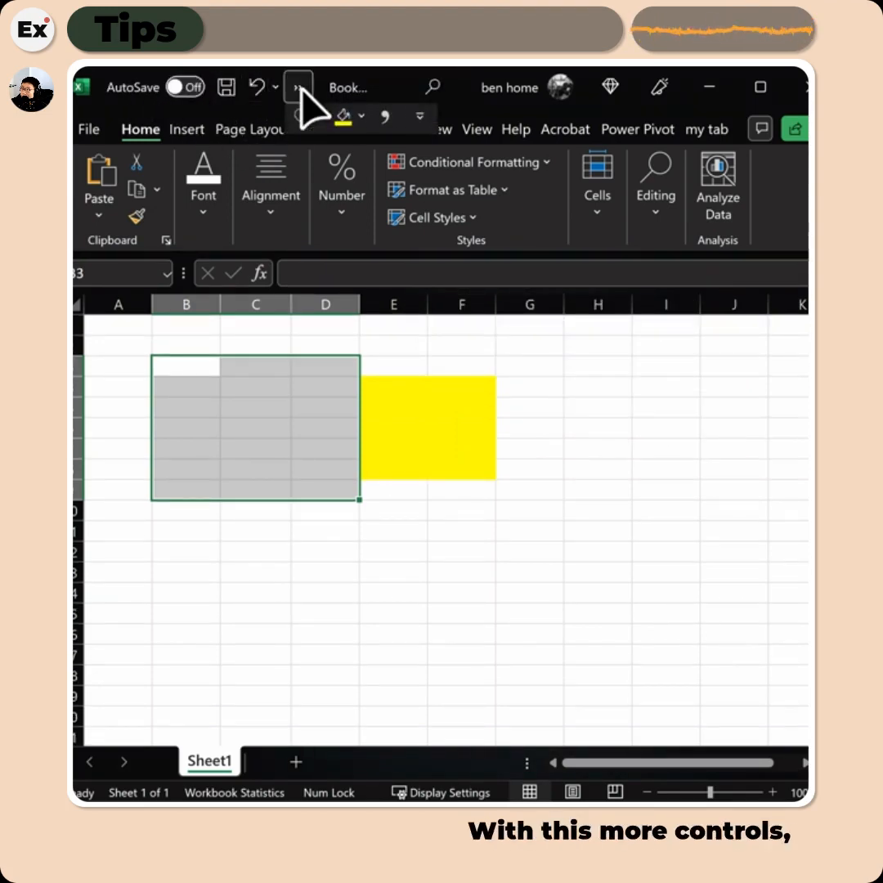
click(385, 130)
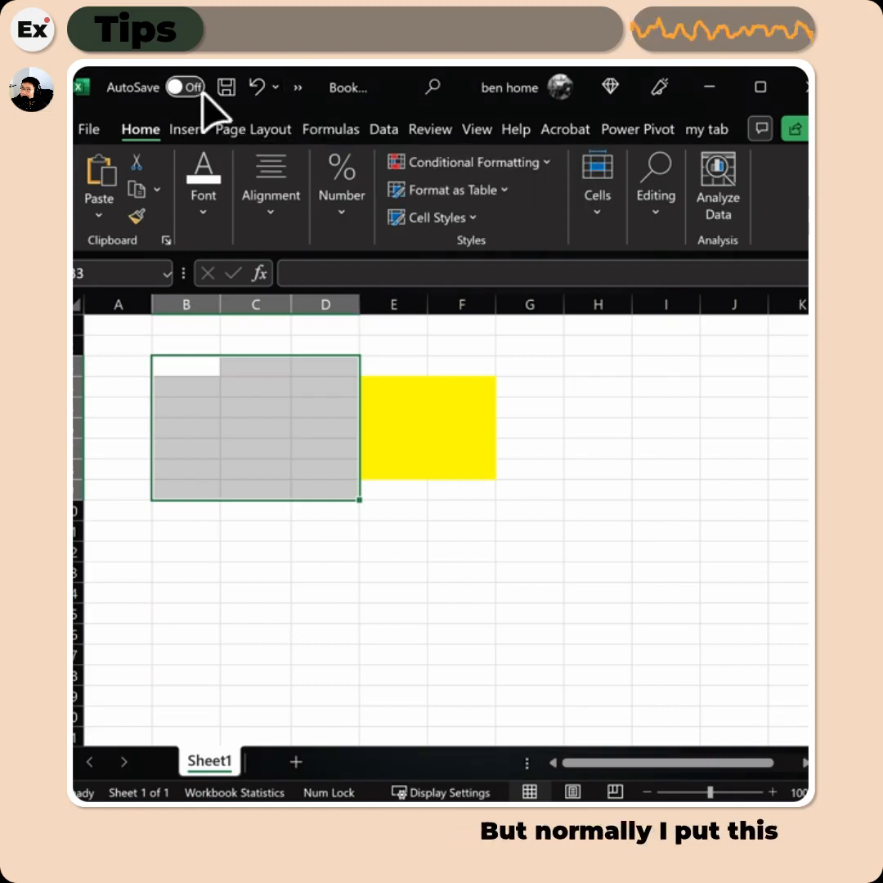
Move the Quick Access Toolbar back below the ribbon.
click(302, 88)
right_click(317, 110)
click(523, 380)
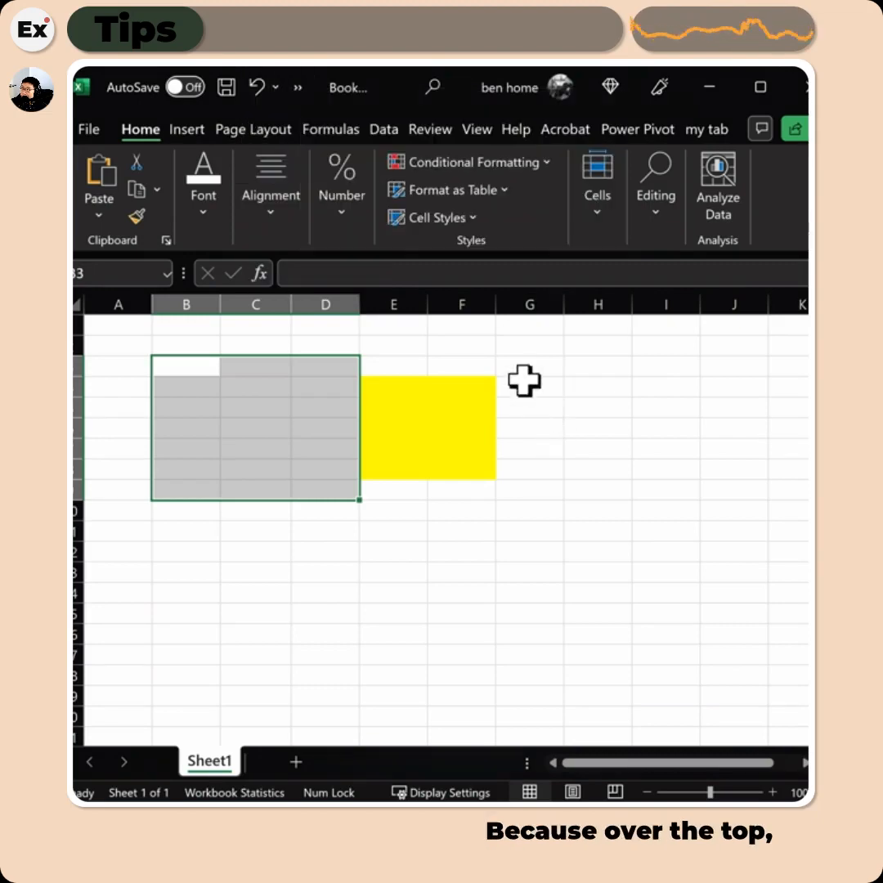
click(297, 88)
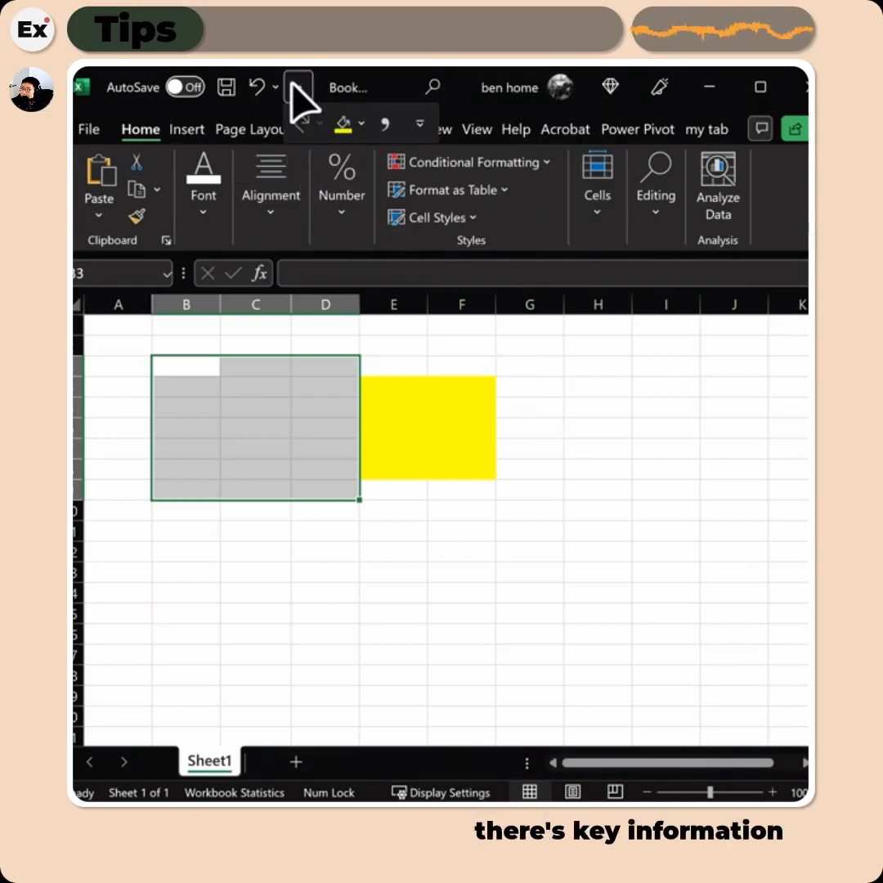
click(417, 124)
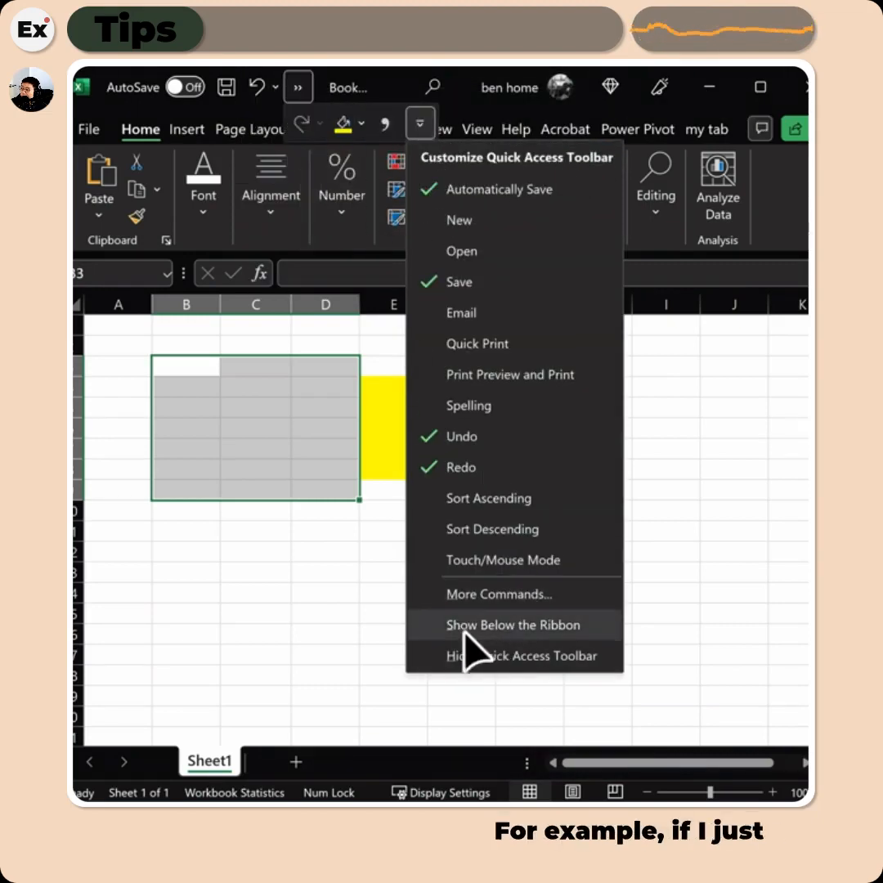
click(511, 625)
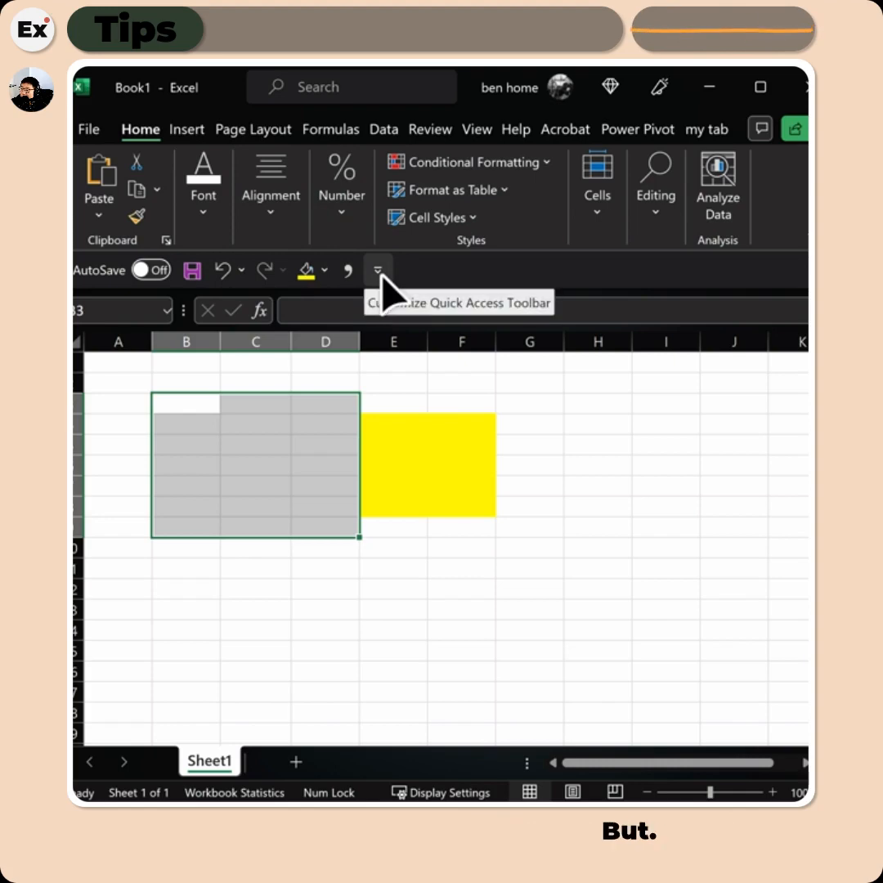
right_click(423, 274)
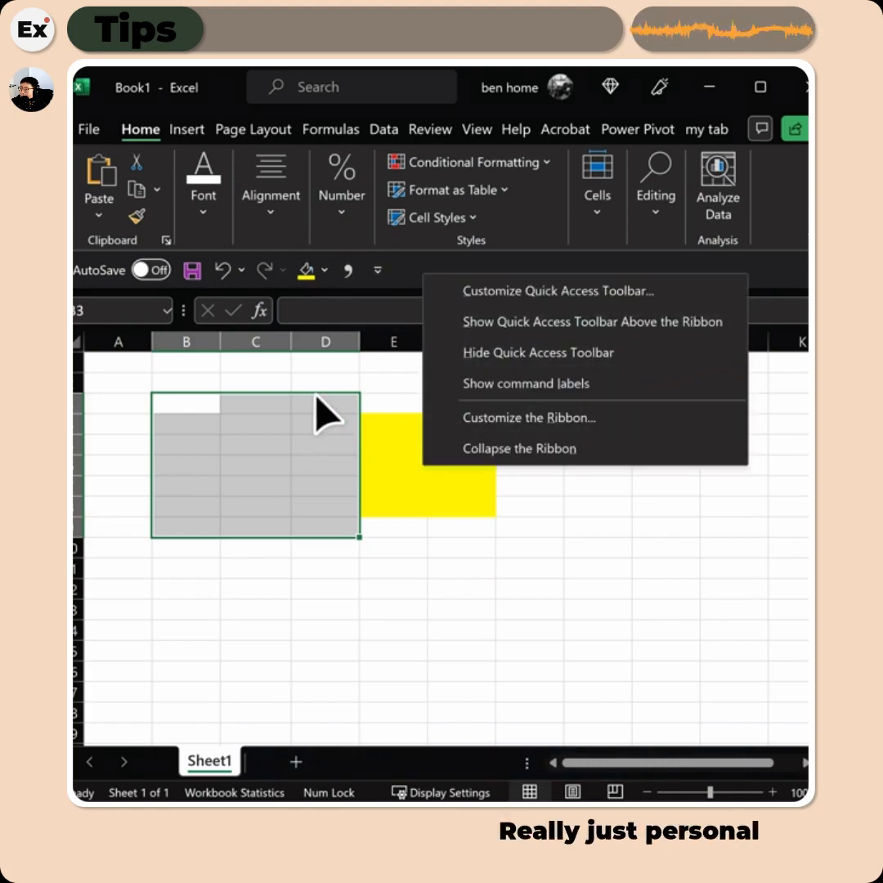
click(327, 416)
click(405, 425)
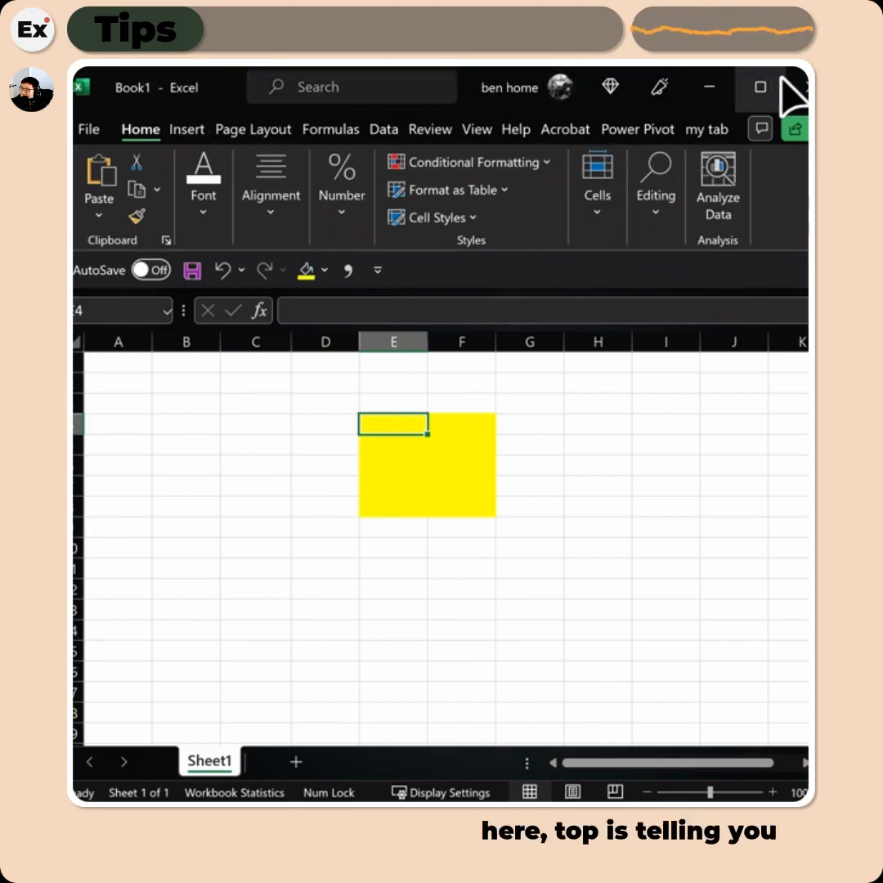
Fill the cells A2:A9 with the value 123, keeping the range selected to show its status bar statistics.
mouse_move(781, 79)
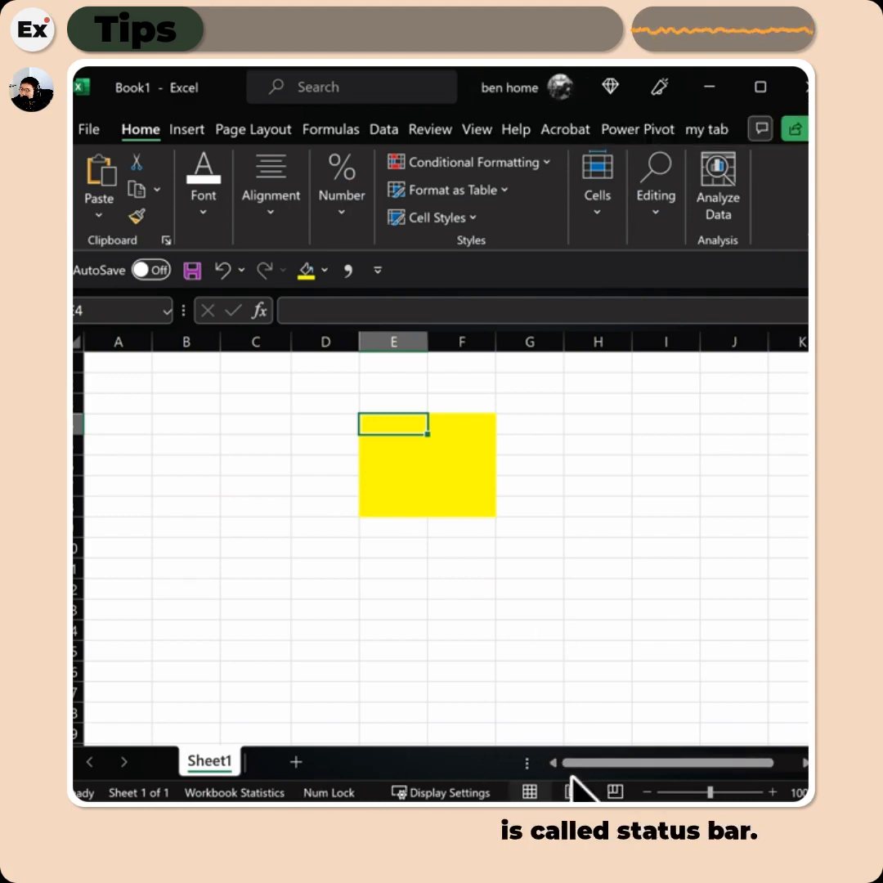
drag(132, 386, 88, 540)
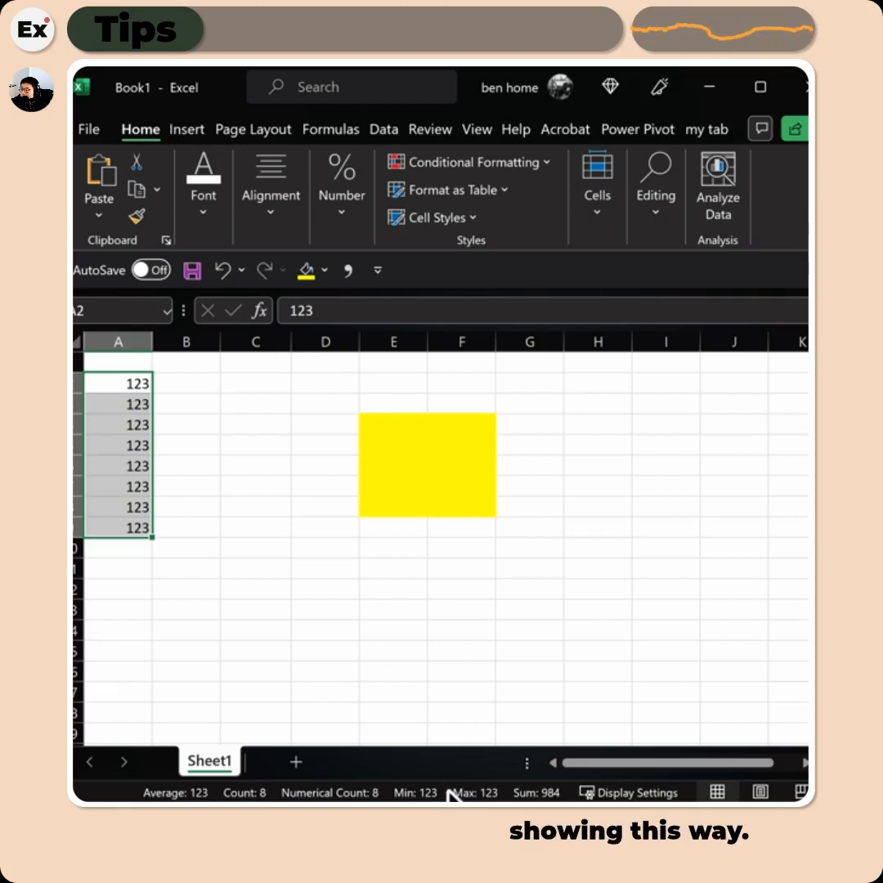
Look through the Customize Status Bar options, close them and reselect the filled values in column A.
right_click(507, 793)
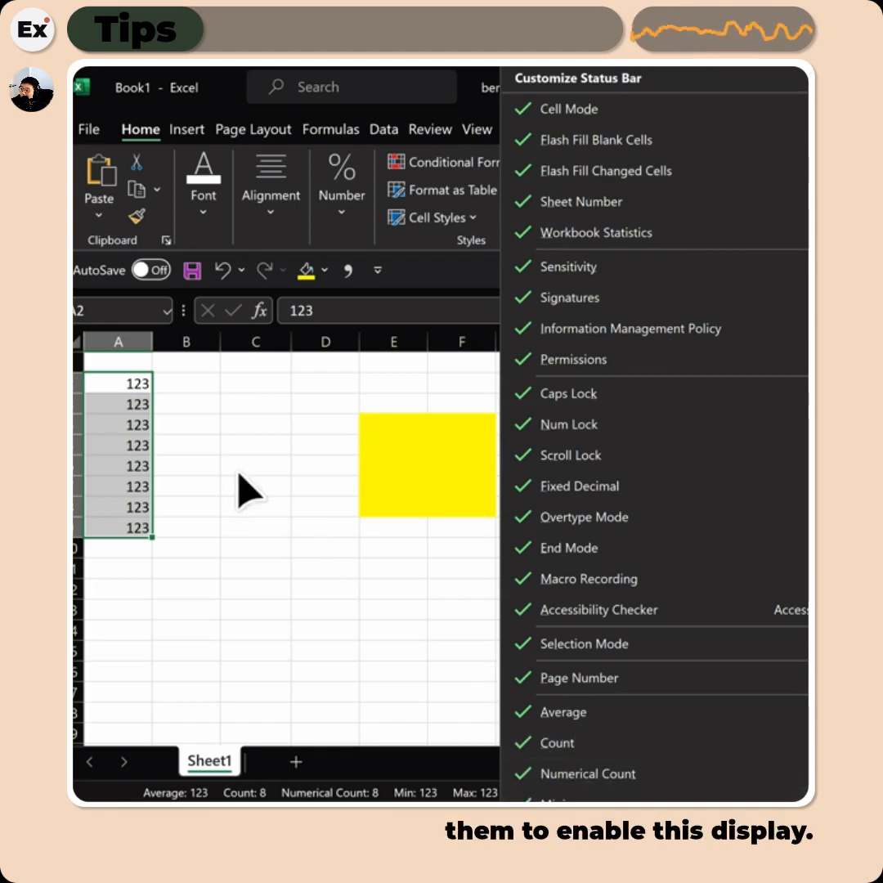
click(246, 489)
drag(187, 384, 188, 446)
drag(130, 383, 186, 530)
Enter '123 as text in both cells A5:A6 at once.
drag(119, 445, 119, 466)
text(')
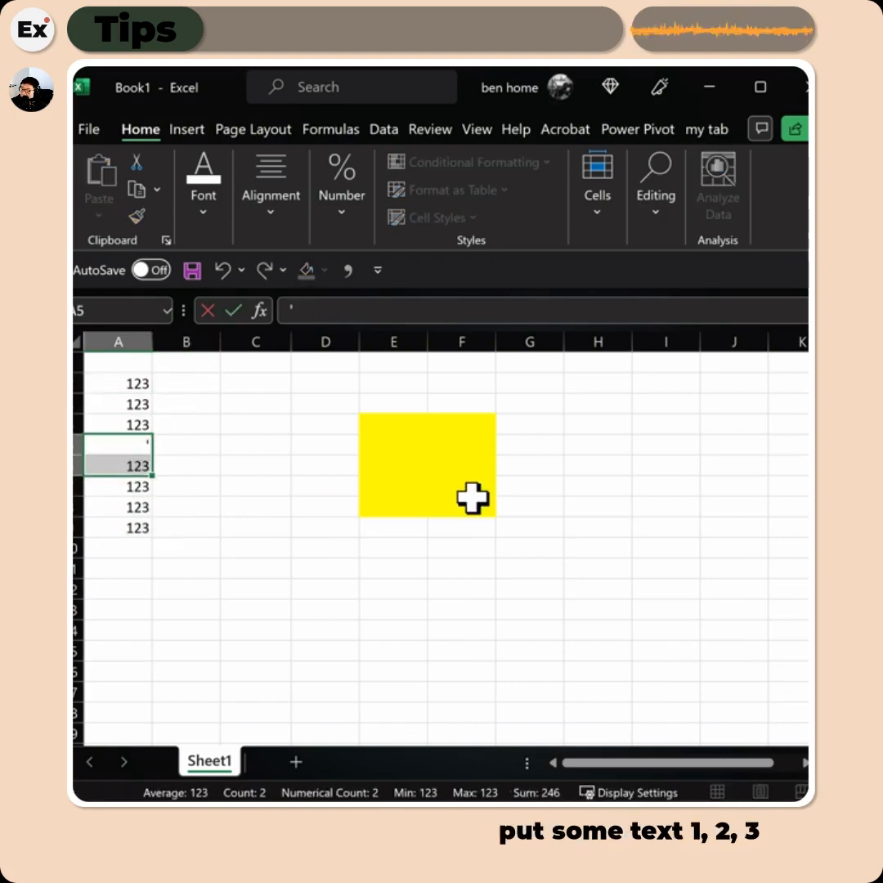
key(ctrl+Return)
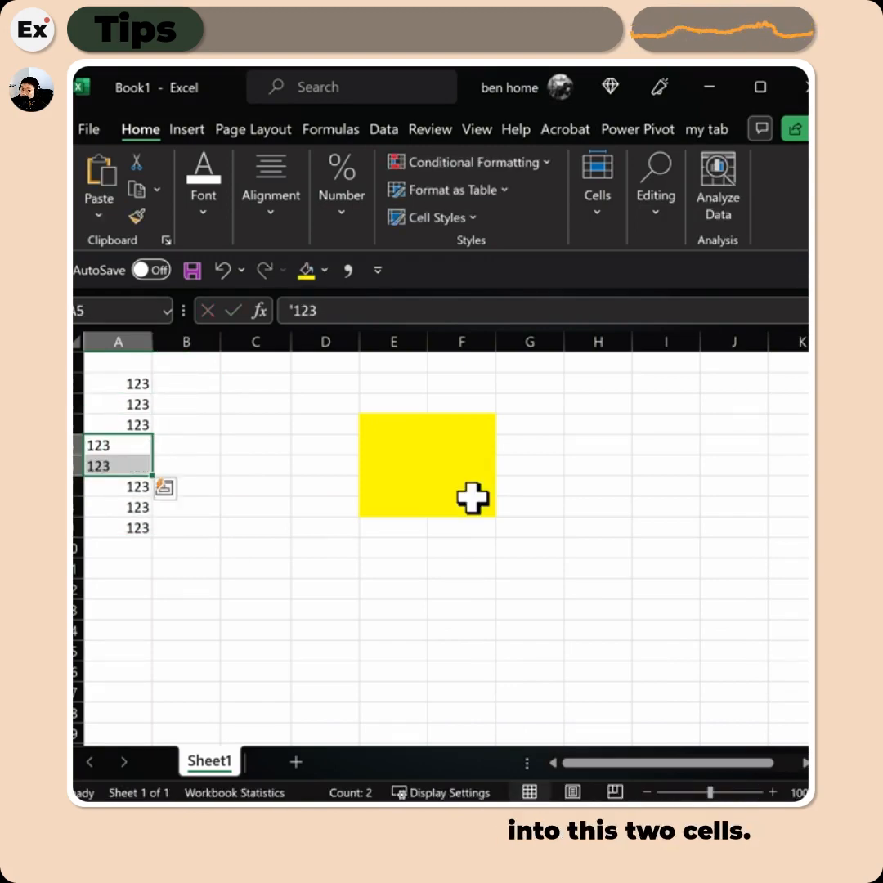
Select A2:A9 to compare Count with Numerical Count, and check the status bar options behind these statistics.
drag(123, 383, 131, 530)
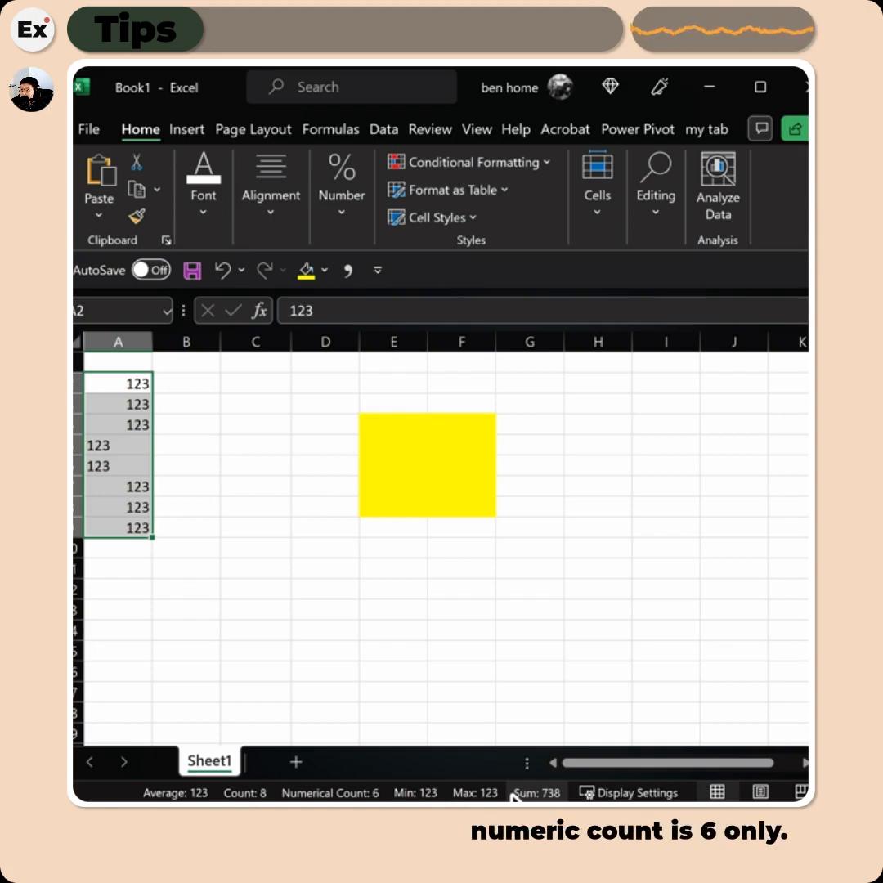
right_click(513, 797)
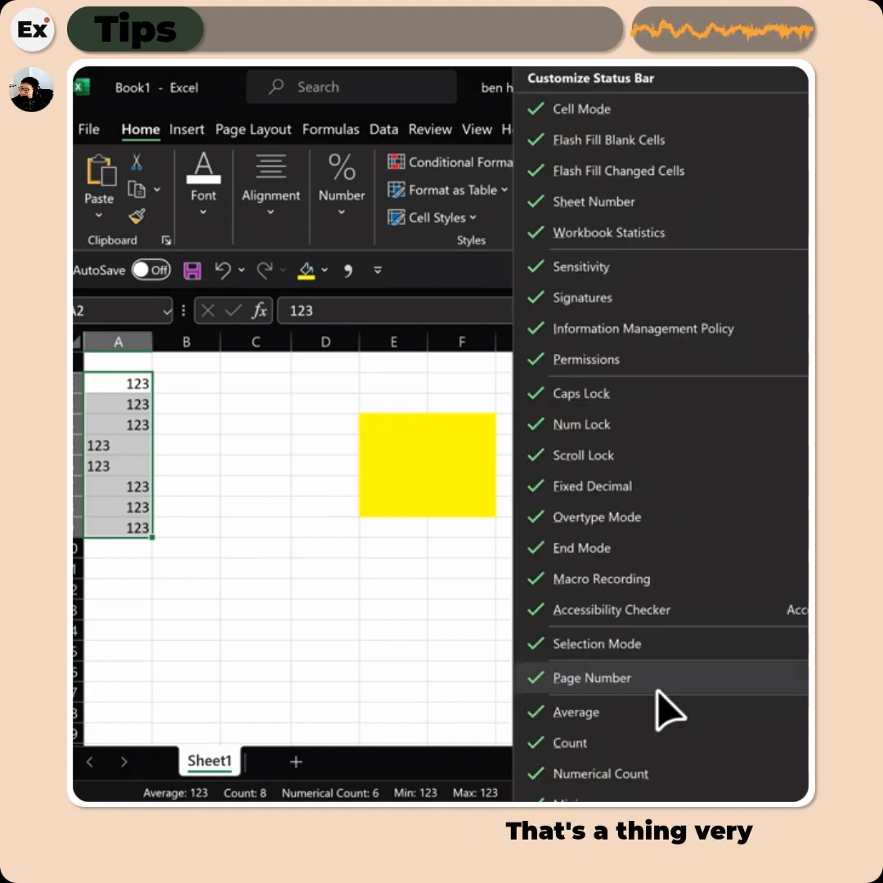
click(258, 491)
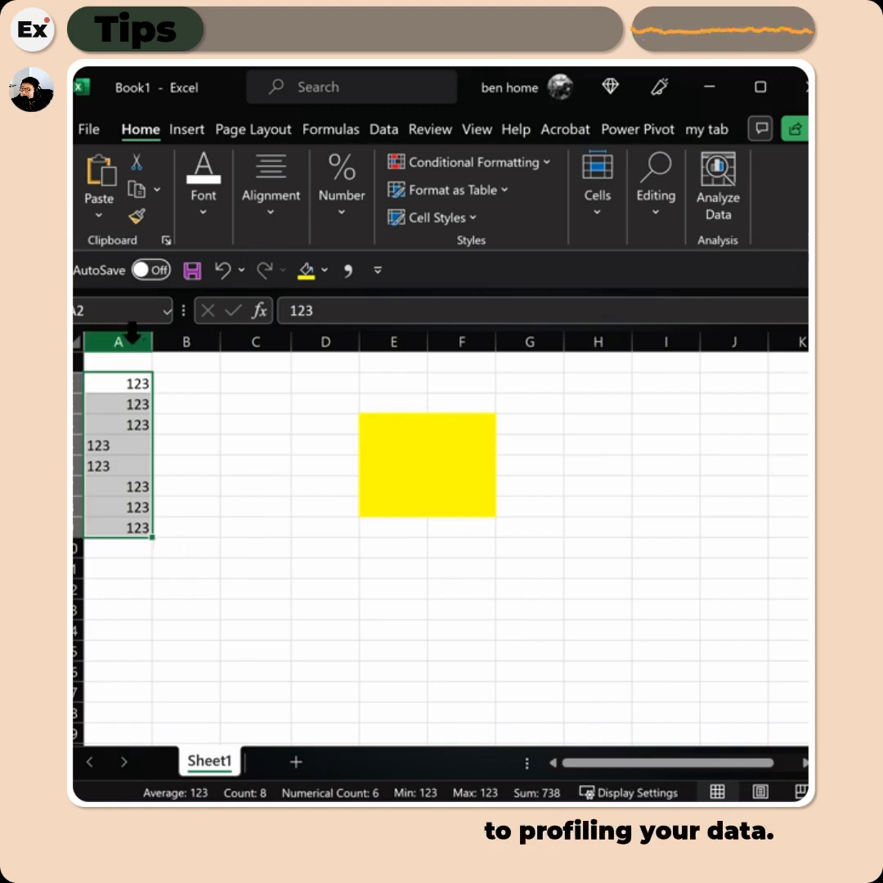
Right-align all of column A so text and number entries share the same alignment.
click(117, 342)
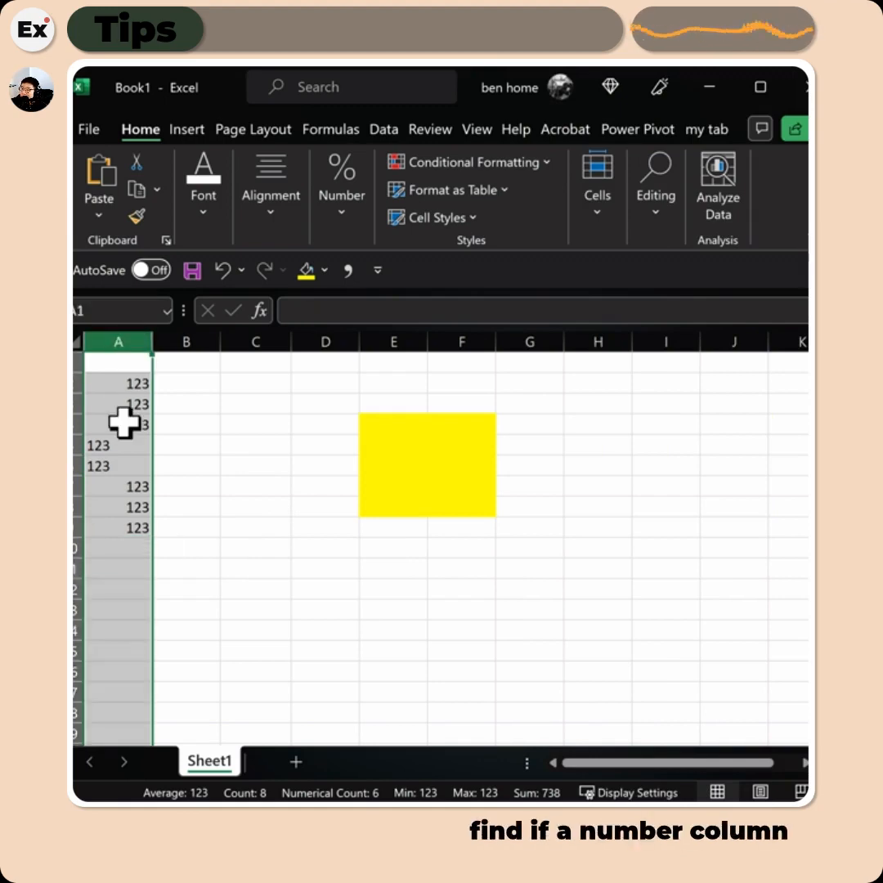
click(270, 209)
click(310, 307)
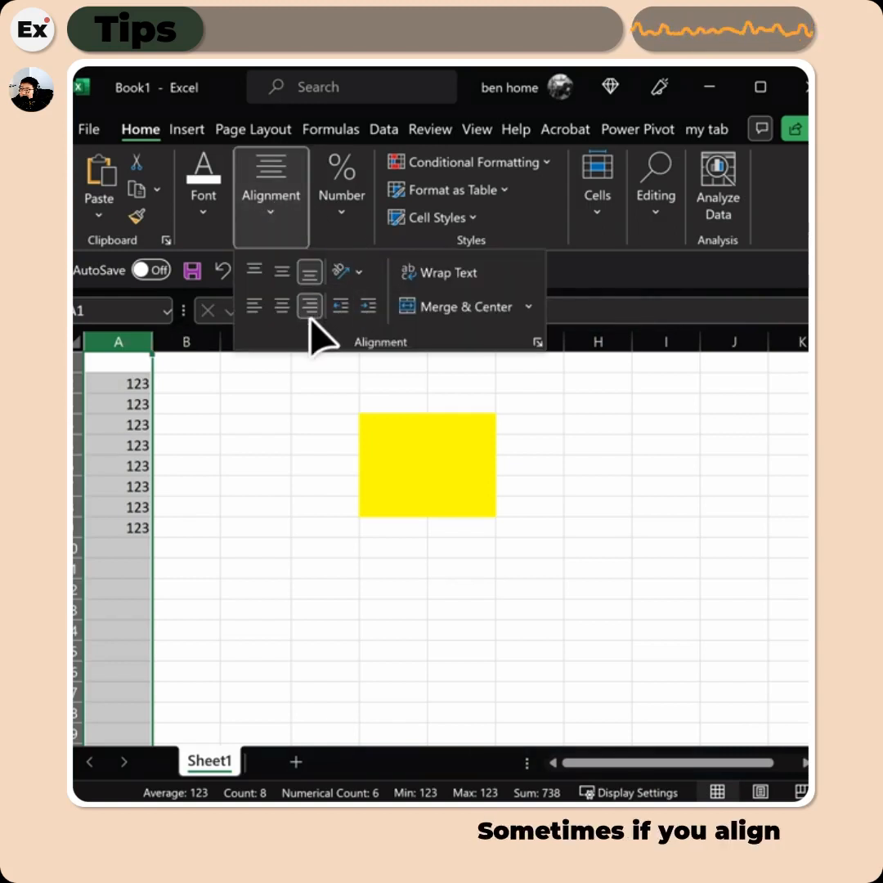
click(177, 455)
Inspect the leading apostrophe of A5 in the formula bar and compare the cell with the number in A4.
click(129, 448)
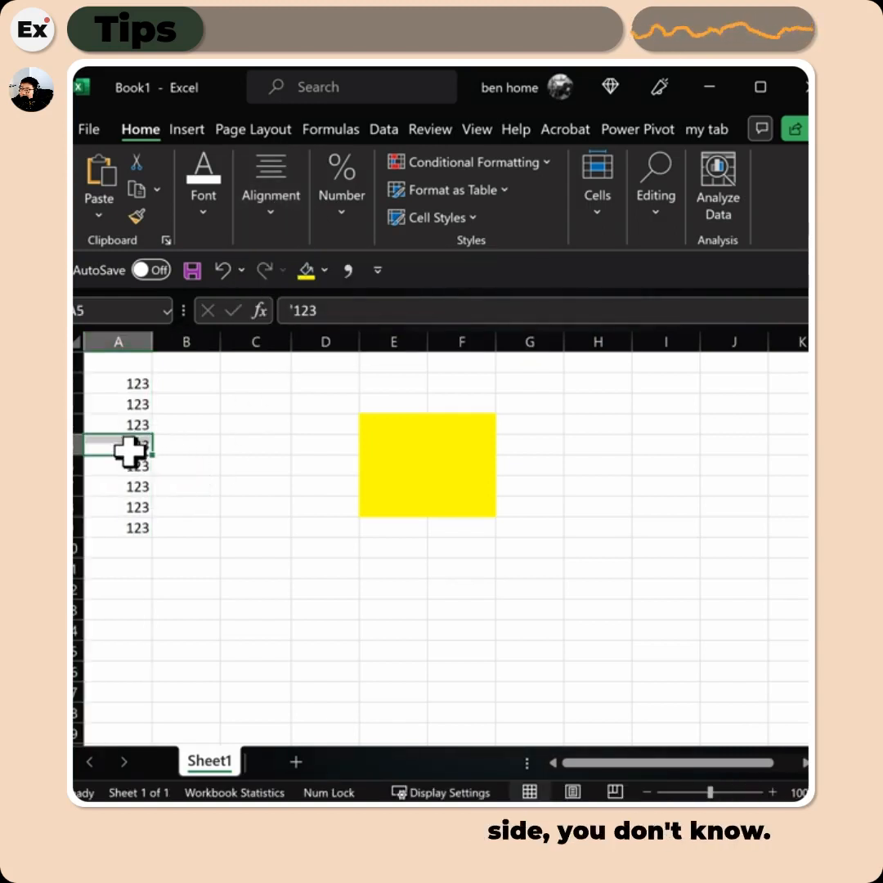
click(291, 311)
key(Escape)
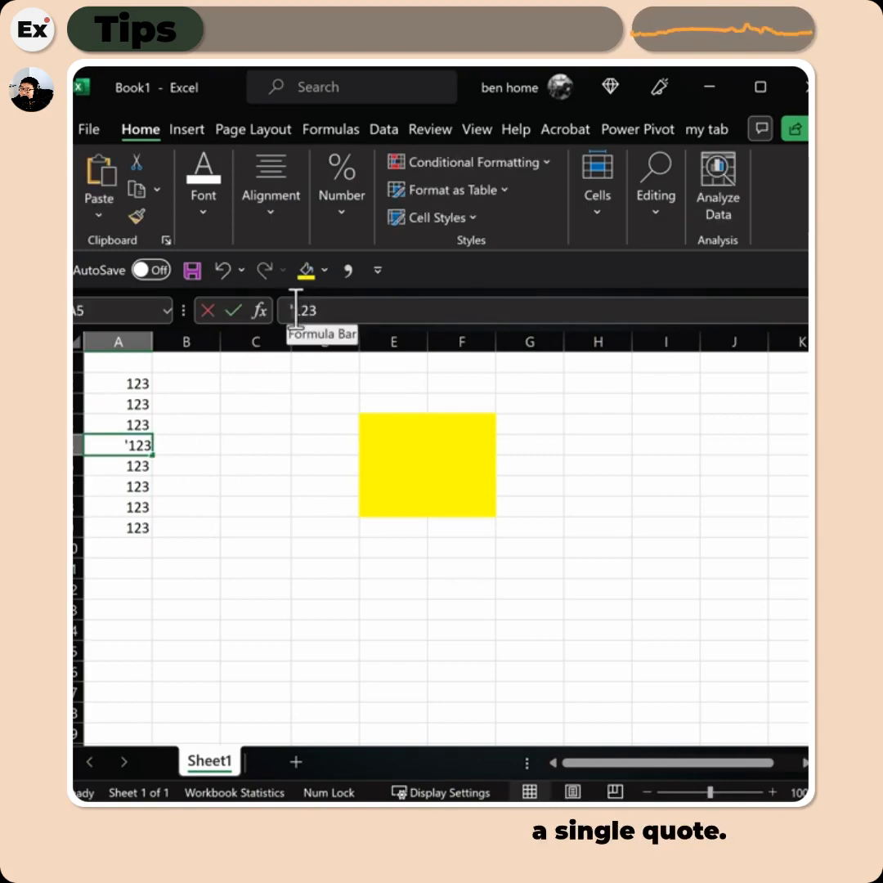
click(296, 309)
key(BackSpace)
key(Tab)
drag(120, 448, 126, 433)
click(123, 425)
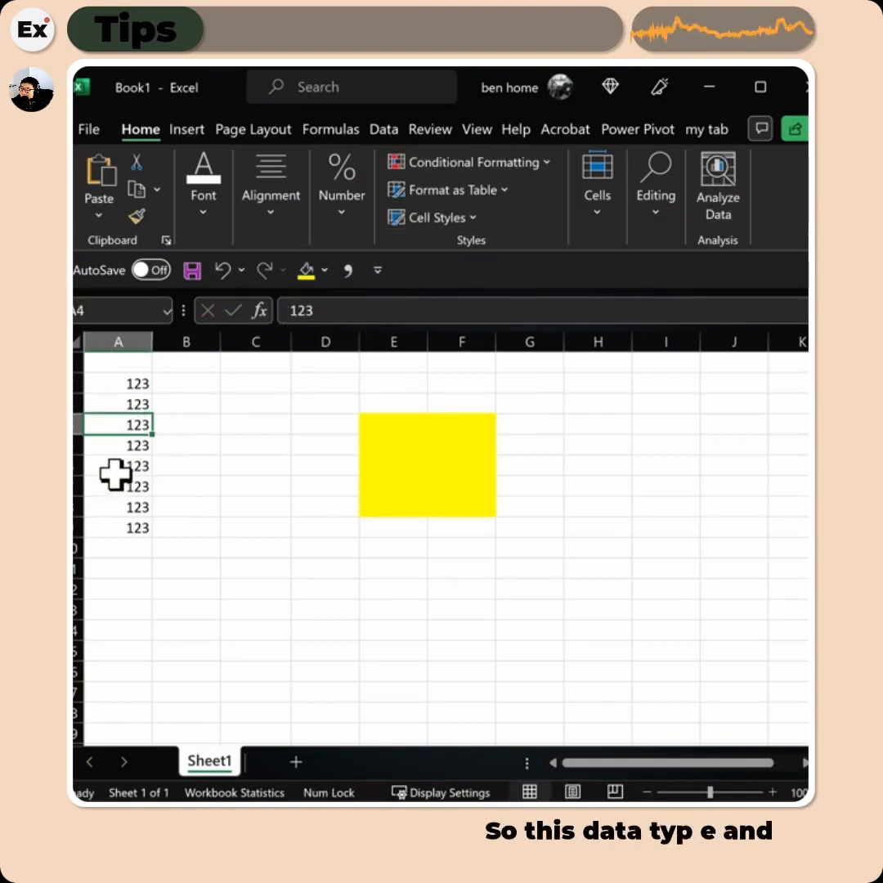
click(123, 443)
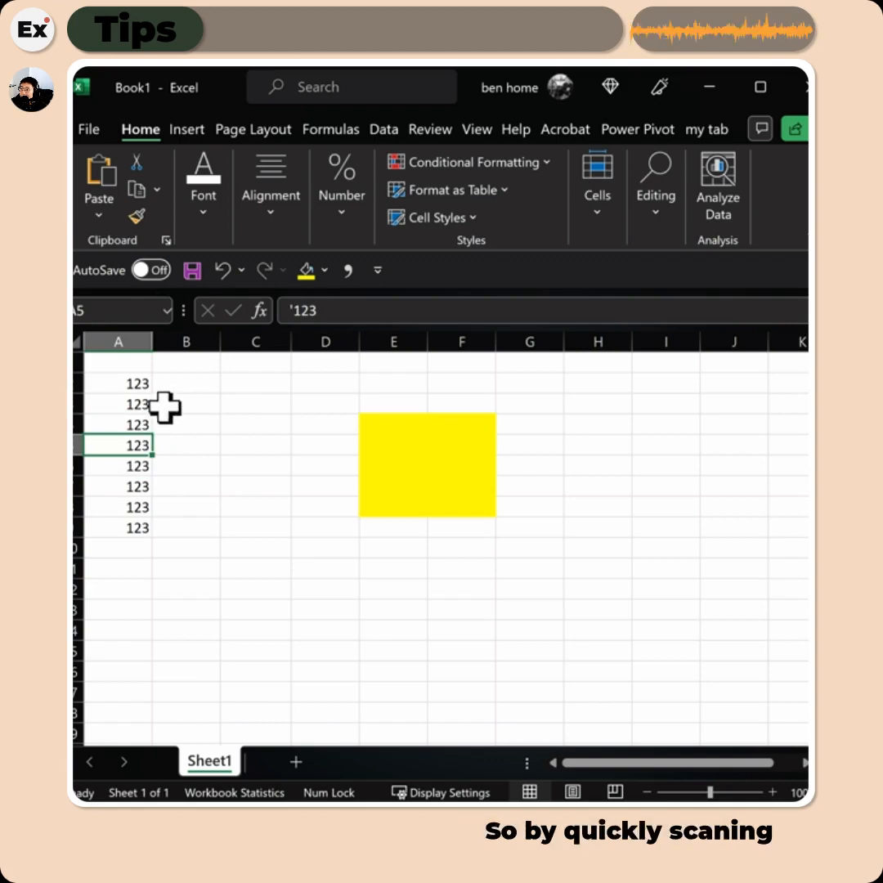
Select the whole of column A, read its status bar statistics and review which ones are ticked for display.
click(135, 330)
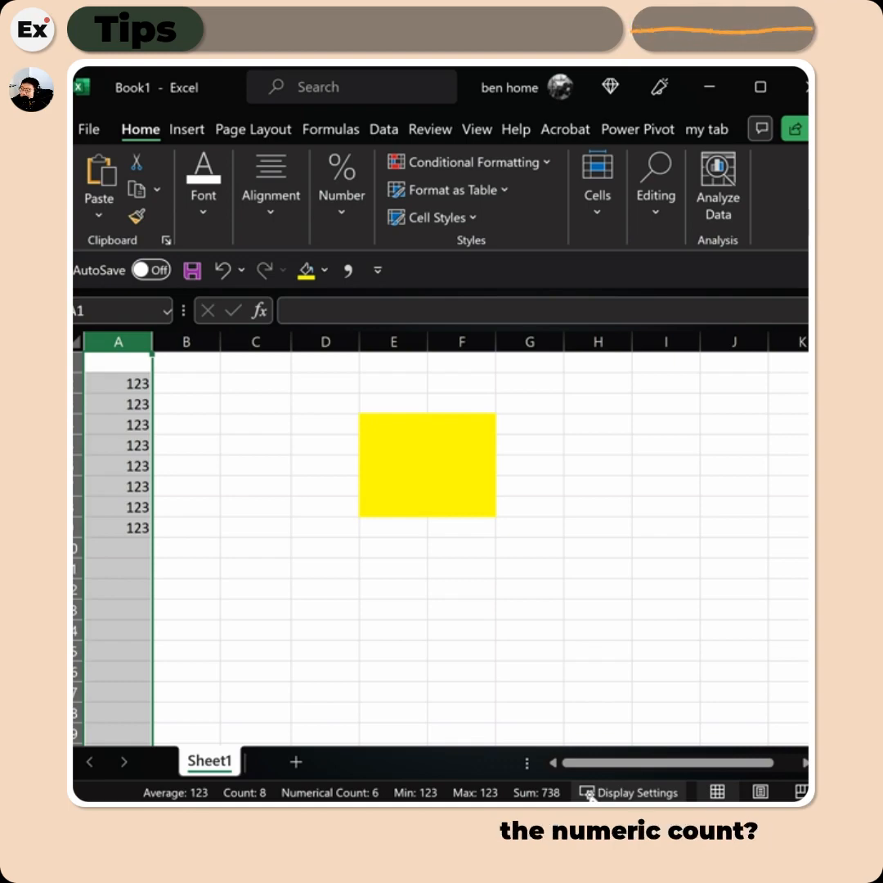
right_click(532, 800)
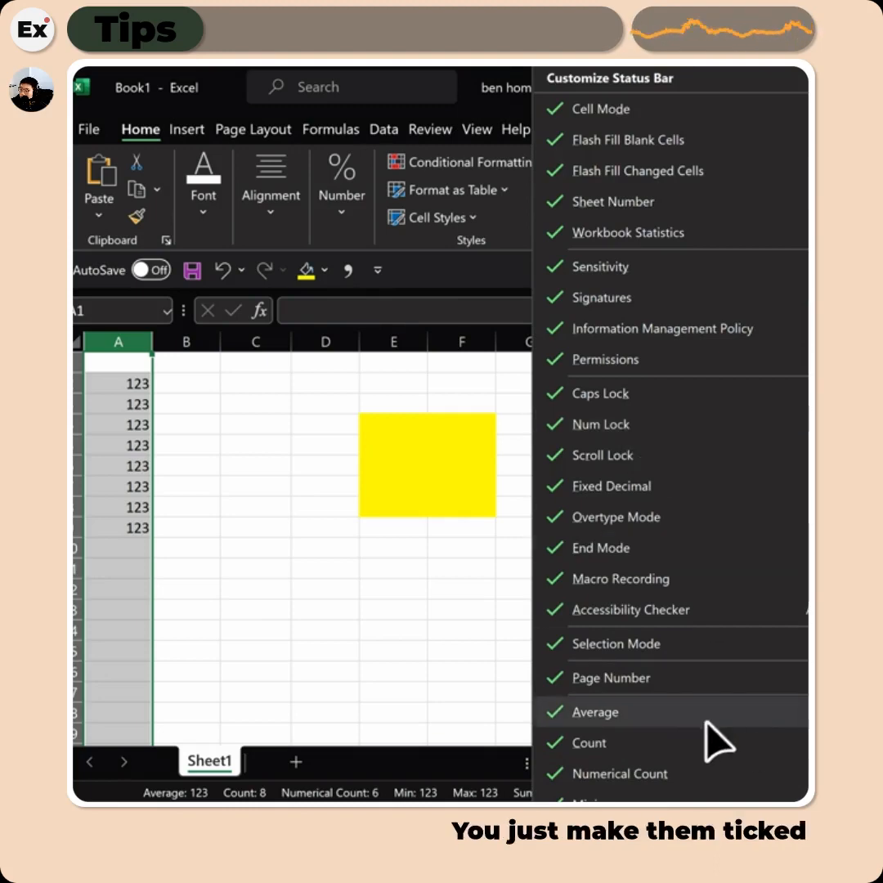
click(278, 474)
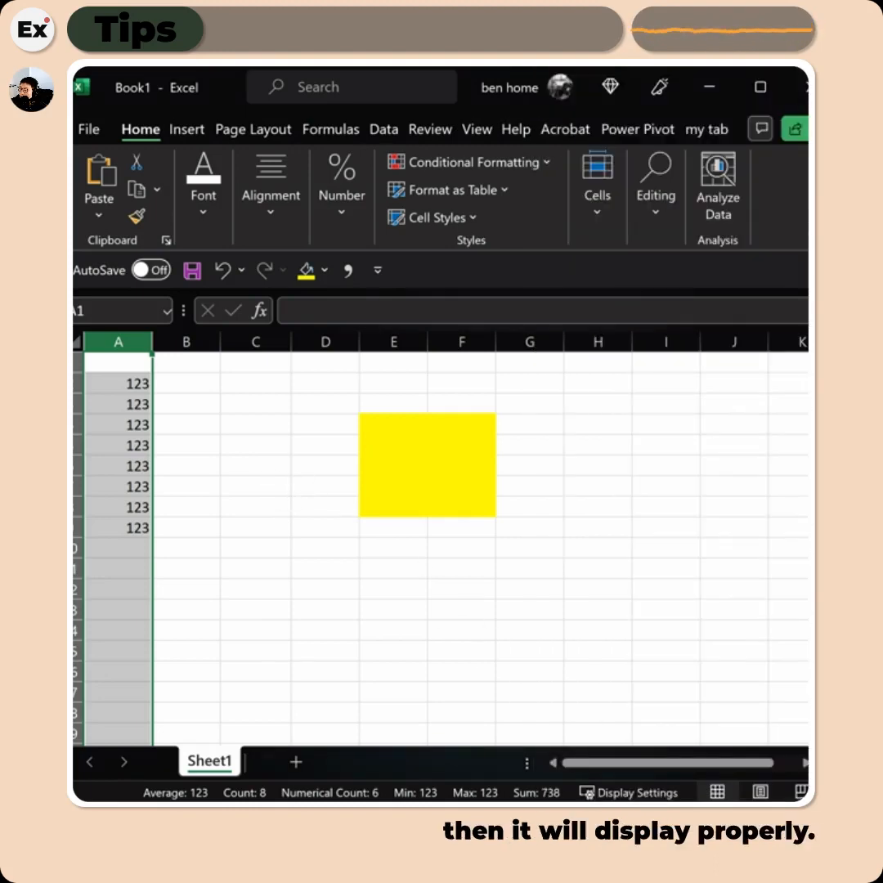
Revisit the Save, Customize Ribbon and Quick Access Toolbar pages of Excel Options and close the dialog.
click(676, 643)
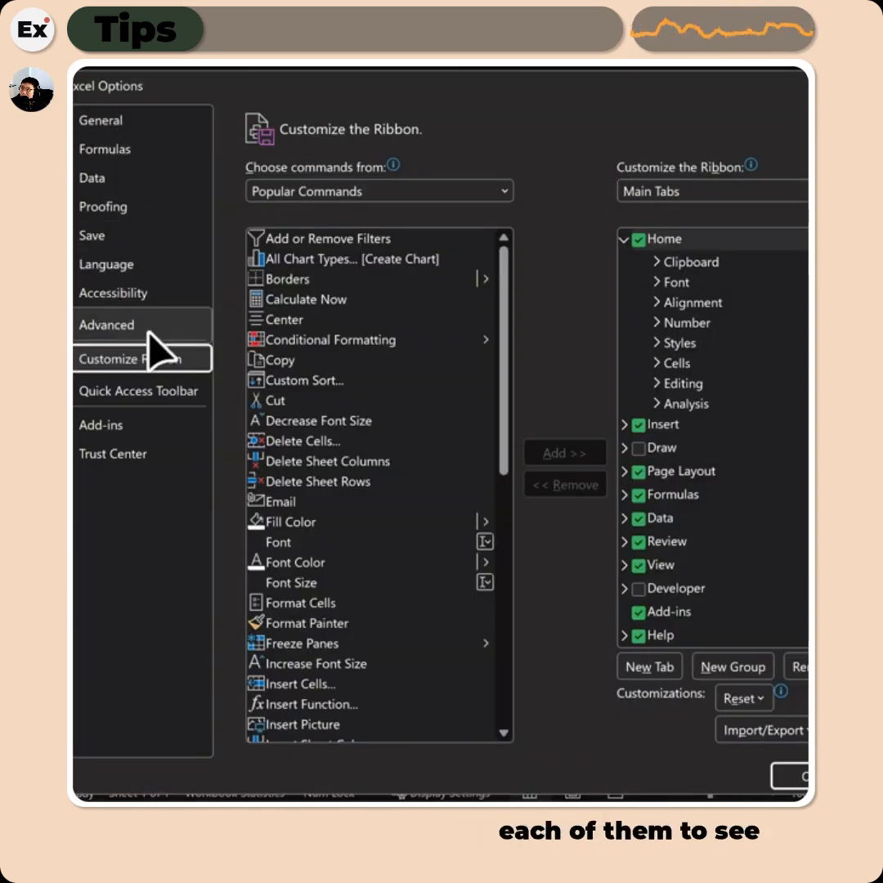
click(156, 242)
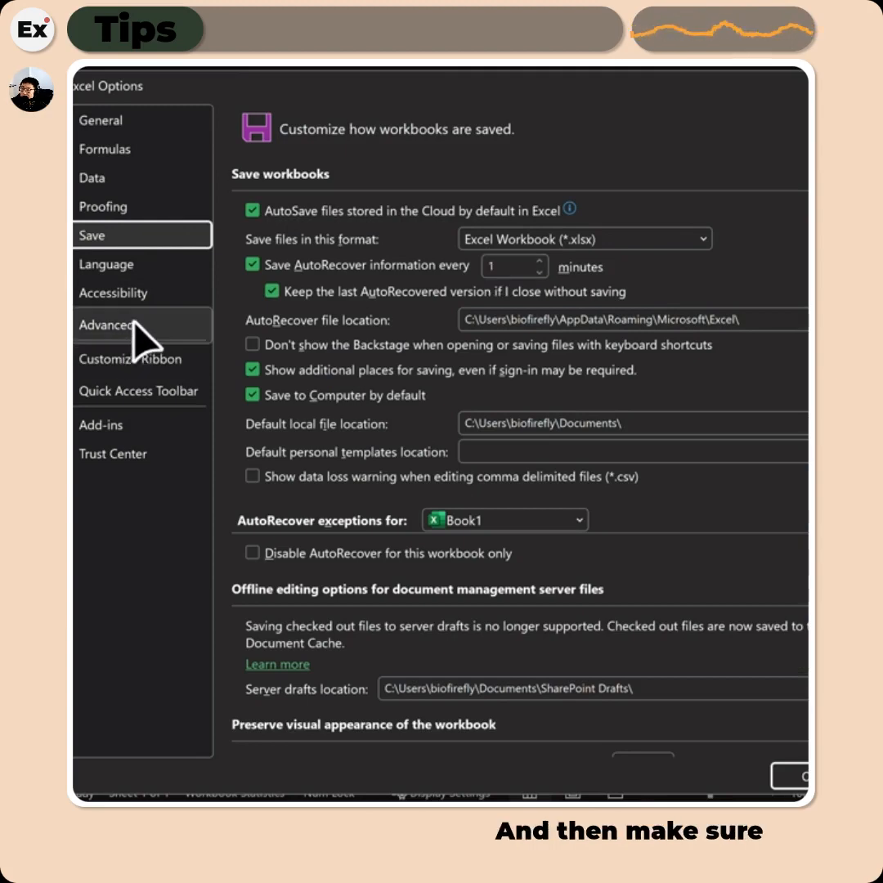
click(144, 364)
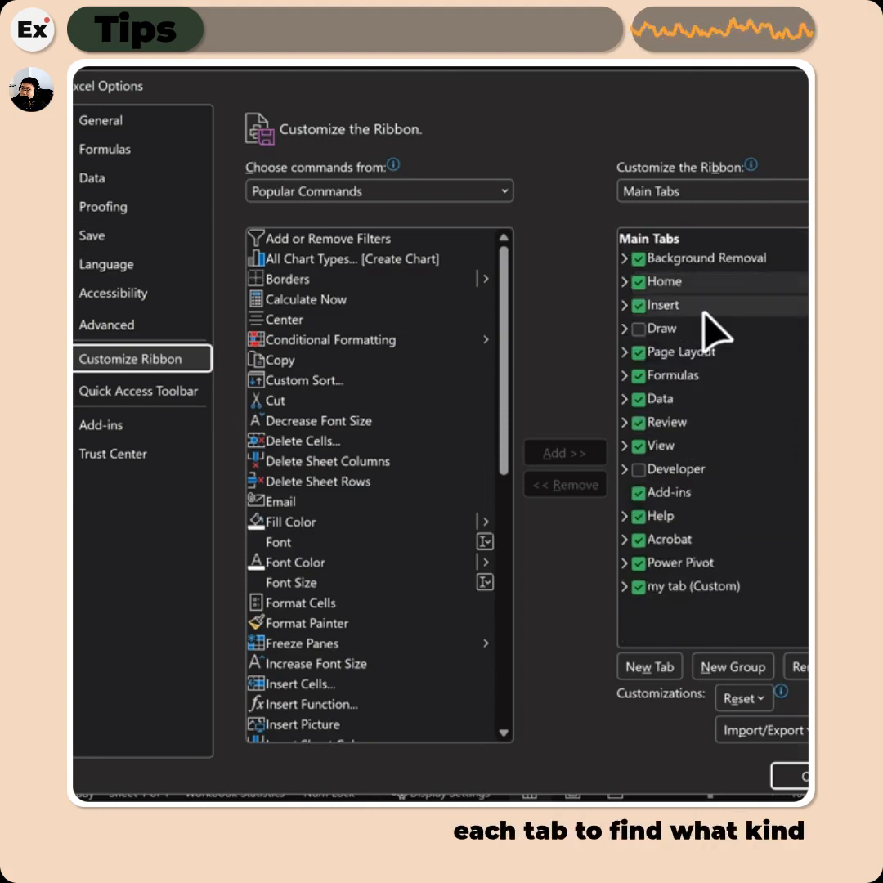
click(169, 396)
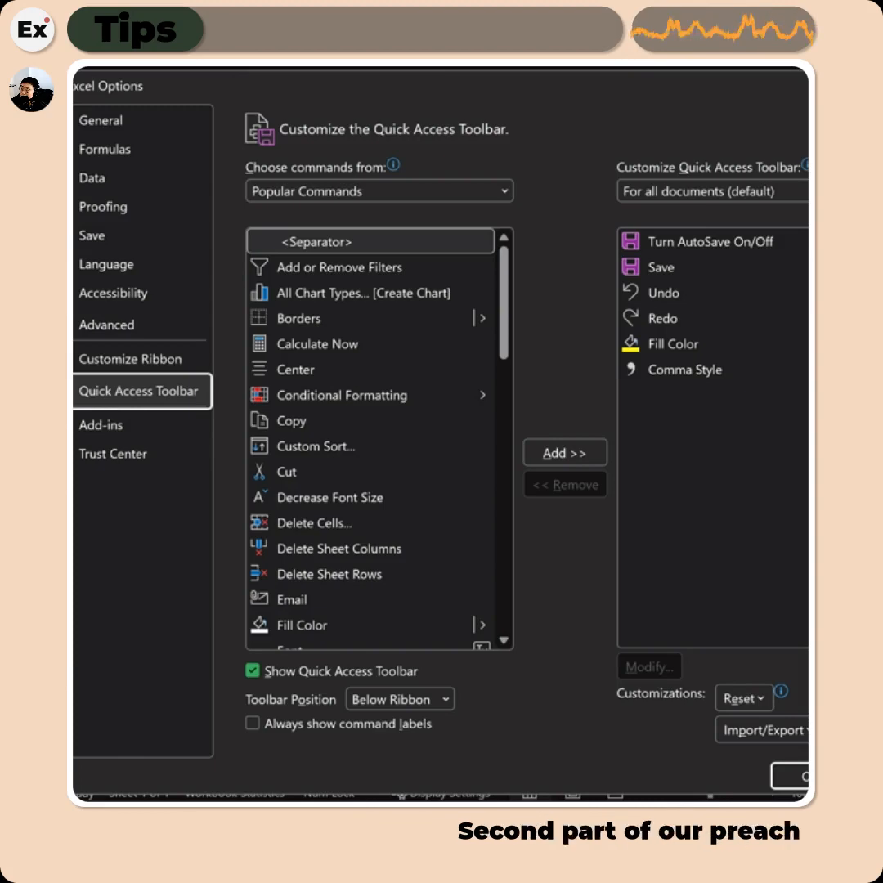
key(Return)
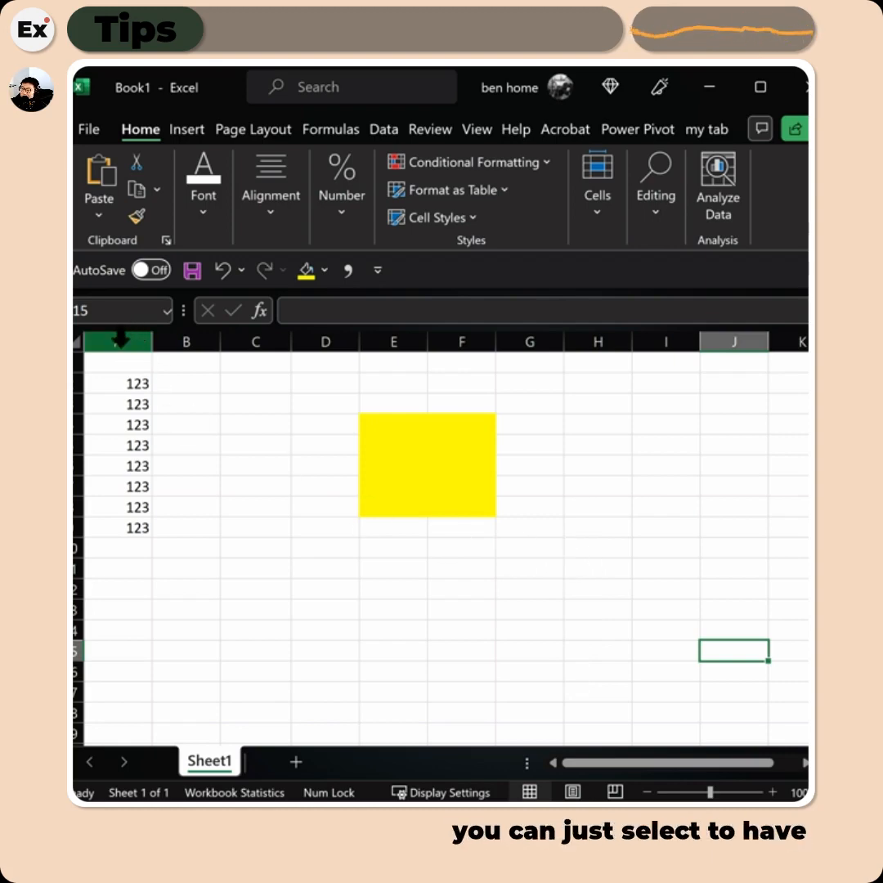
Copy the Sum statistic of columns A:D from the status bar and paste it into G3.
drag(120, 338, 327, 341)
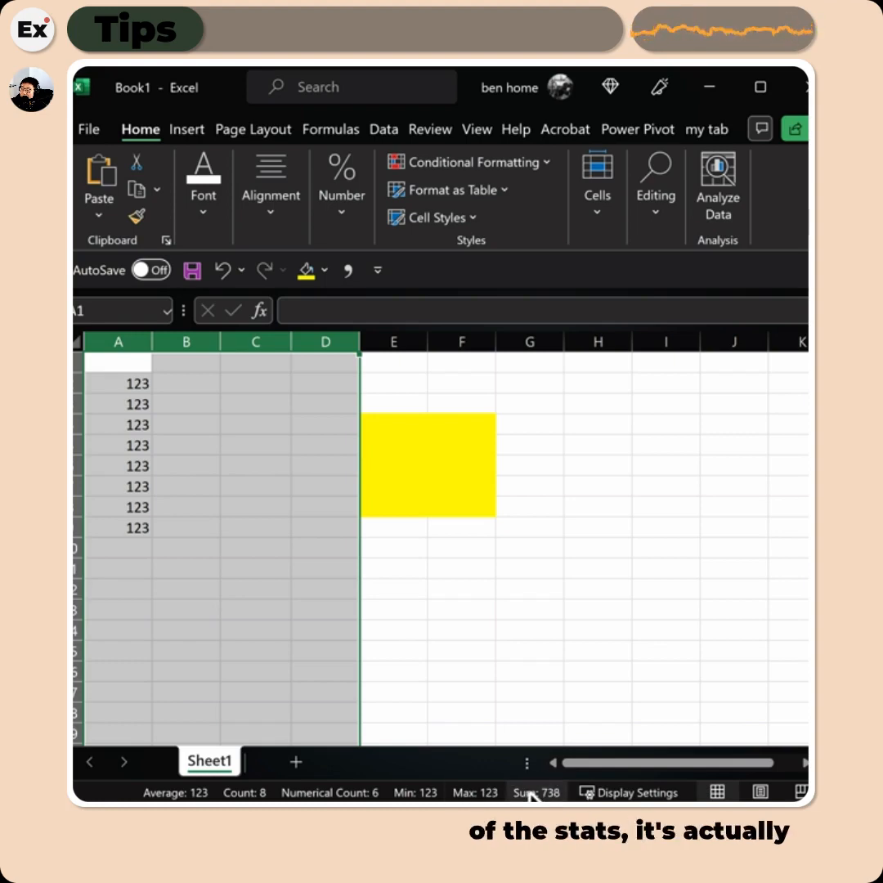
click(539, 402)
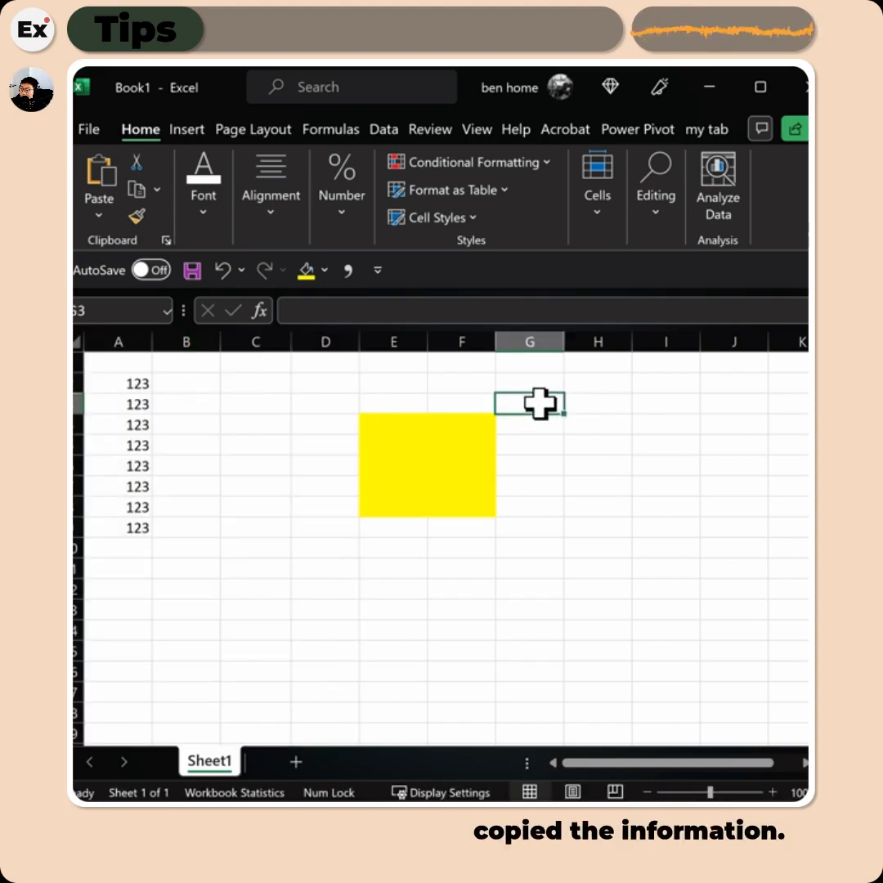
right_click(540, 403)
click(597, 491)
Copy column A's Sum from the status bar, select G5 and show the Clipboard pane.
click(127, 343)
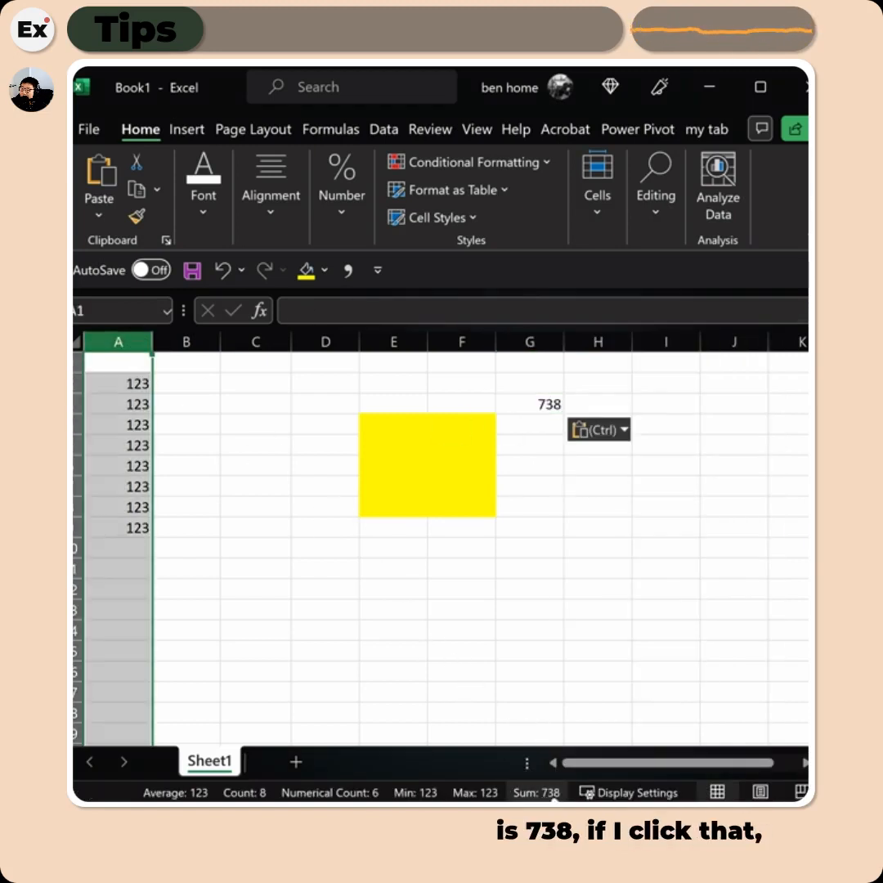
click(532, 445)
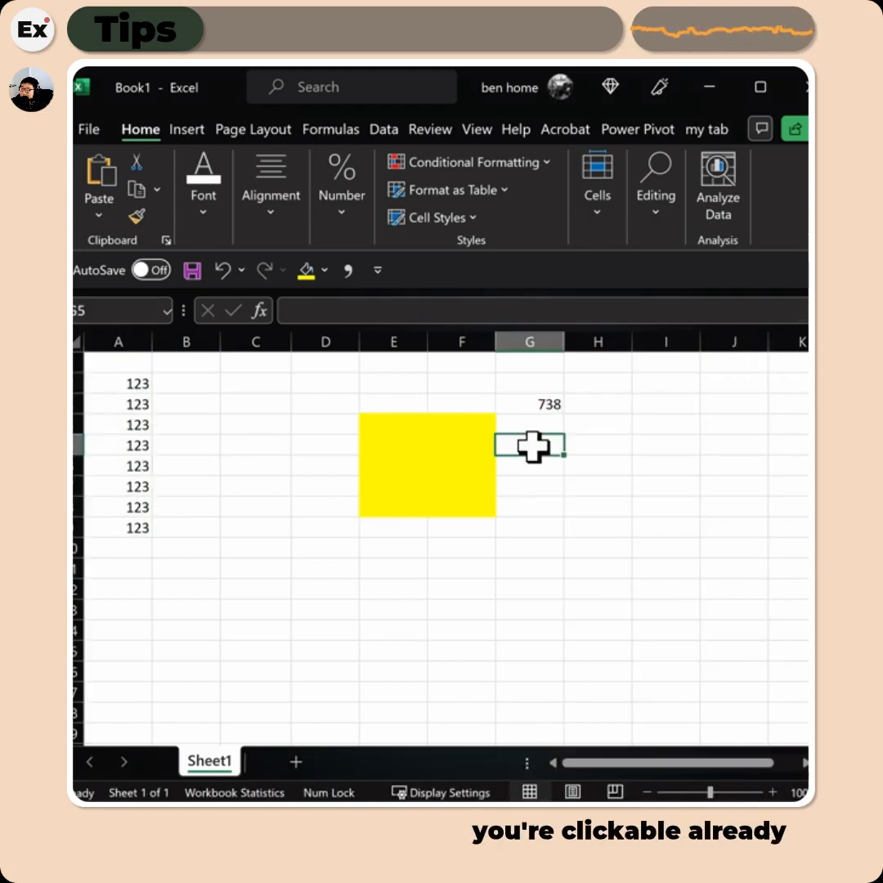
click(166, 240)
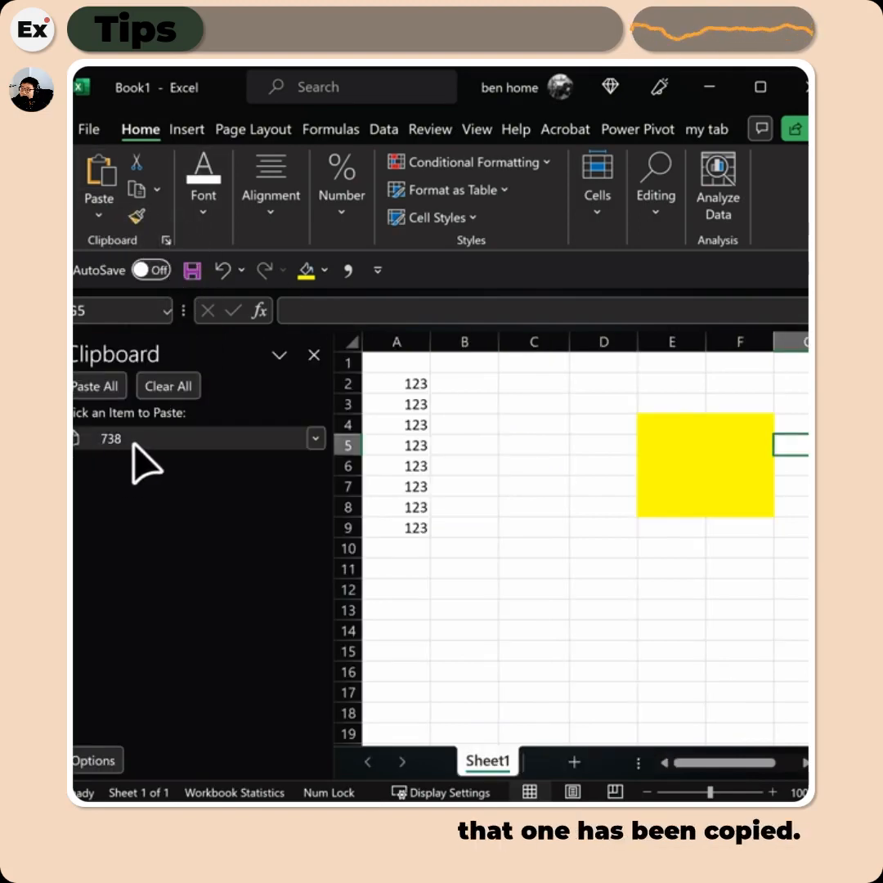
Copy the Sum statistic of A6:A9 from the status bar, check the Clipboard pane and close it.
click(397, 342)
drag(404, 369, 394, 536)
drag(397, 466, 408, 541)
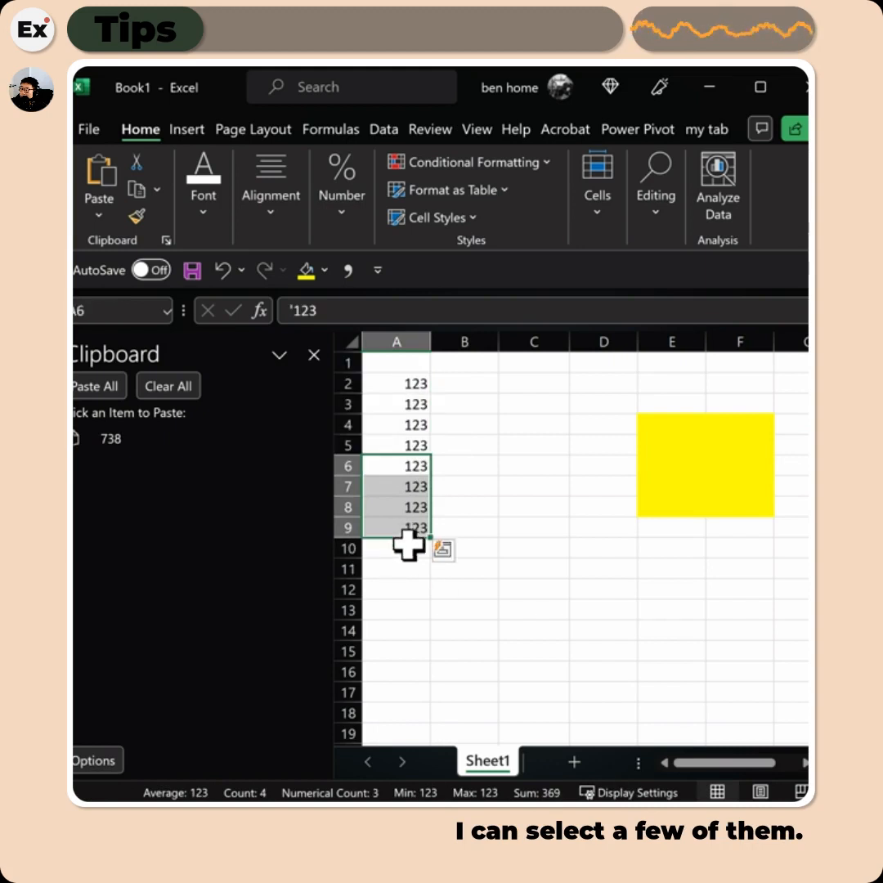
click(550, 797)
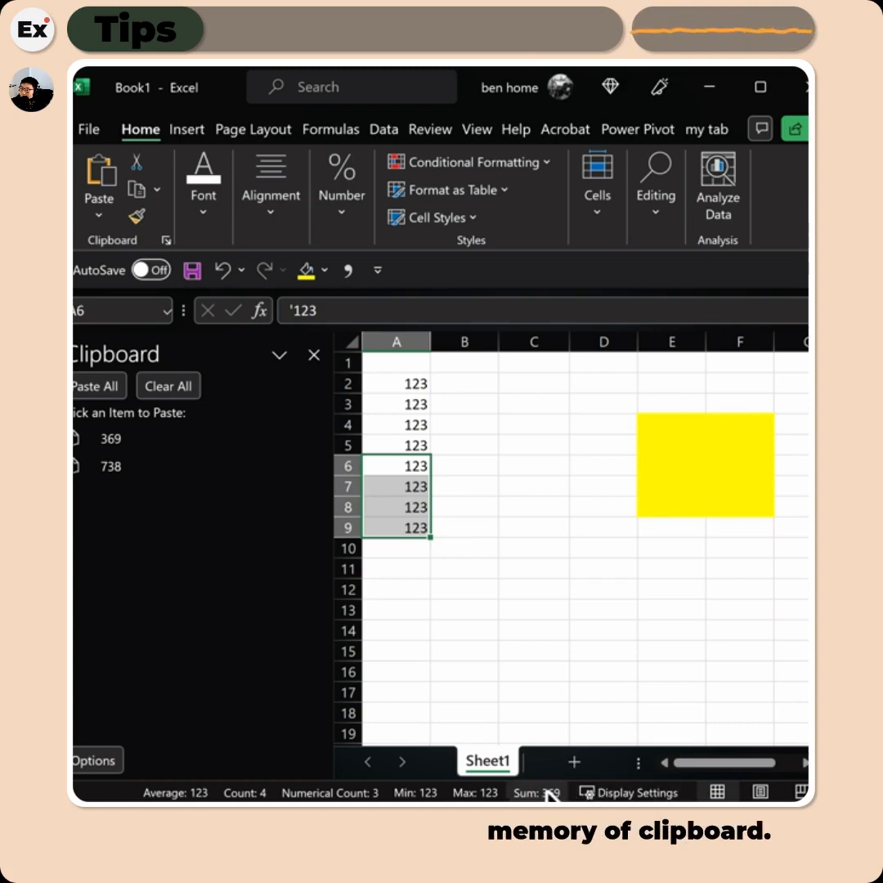
click(322, 354)
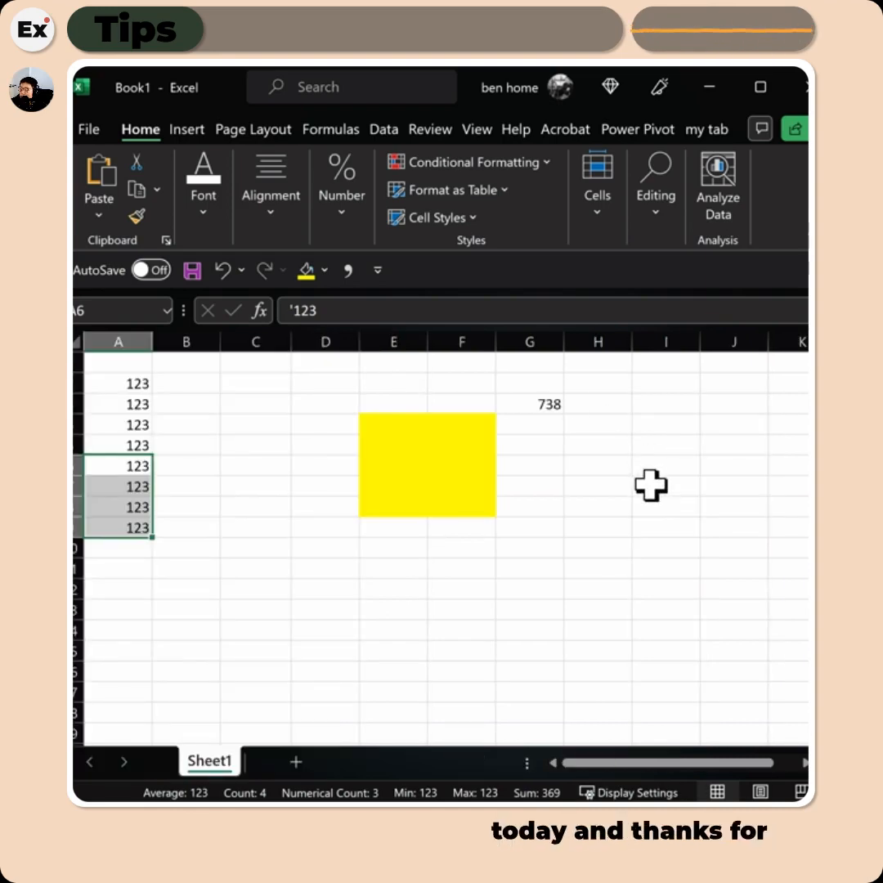